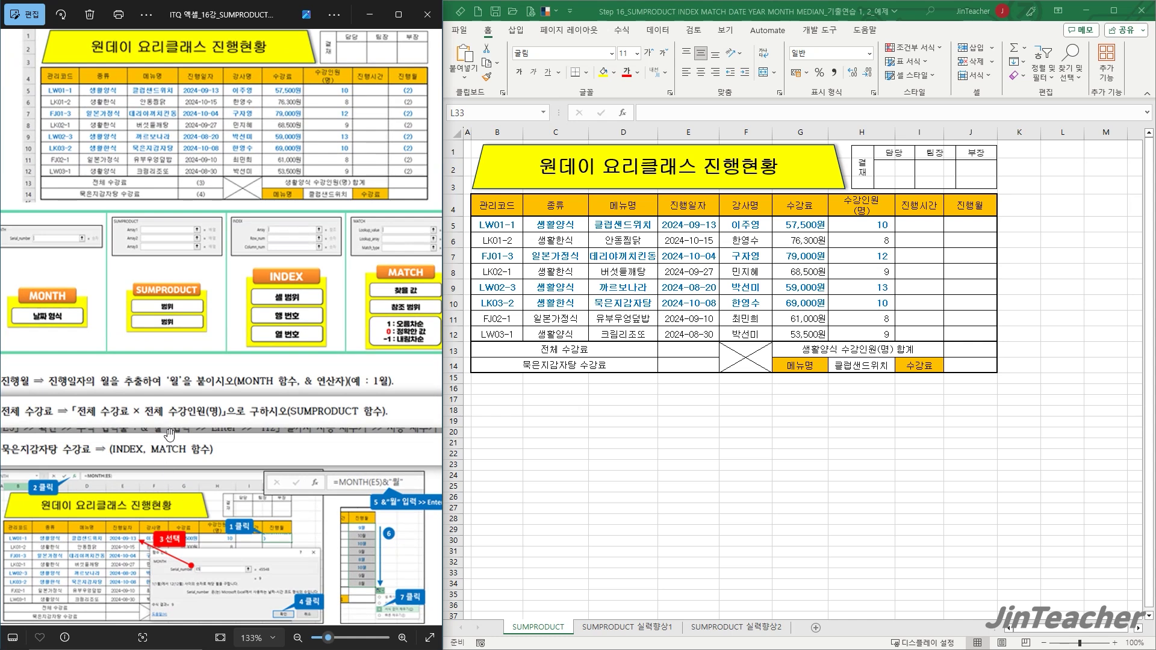
left_click(870, 574)
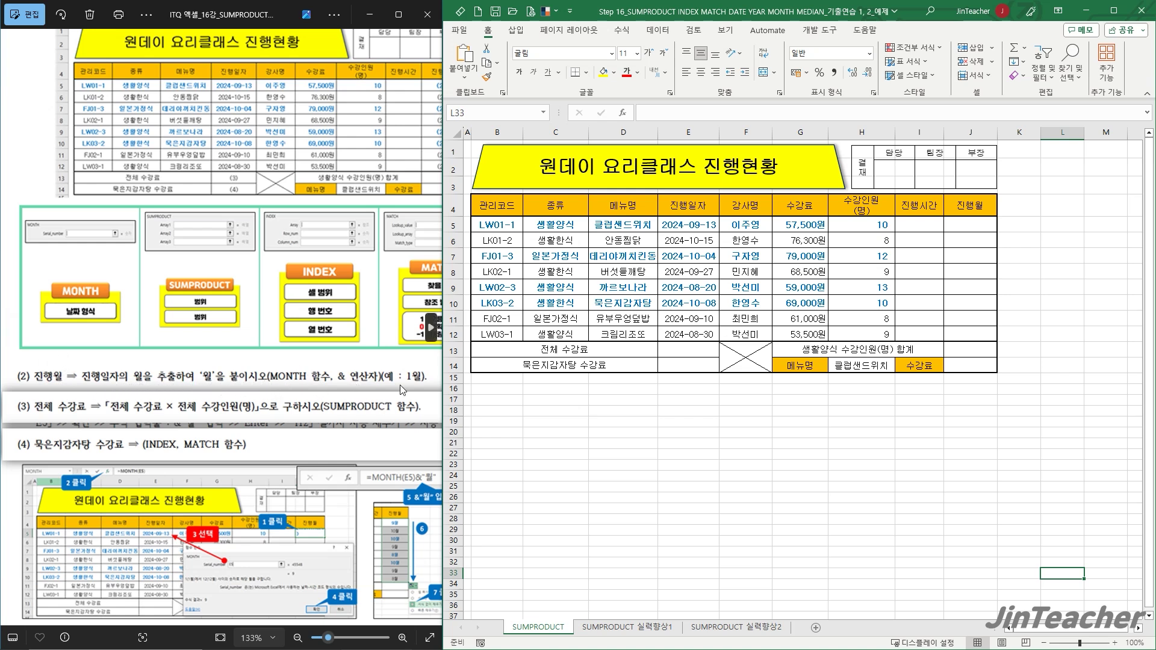
left_click(700, 418)
left_click(708, 226)
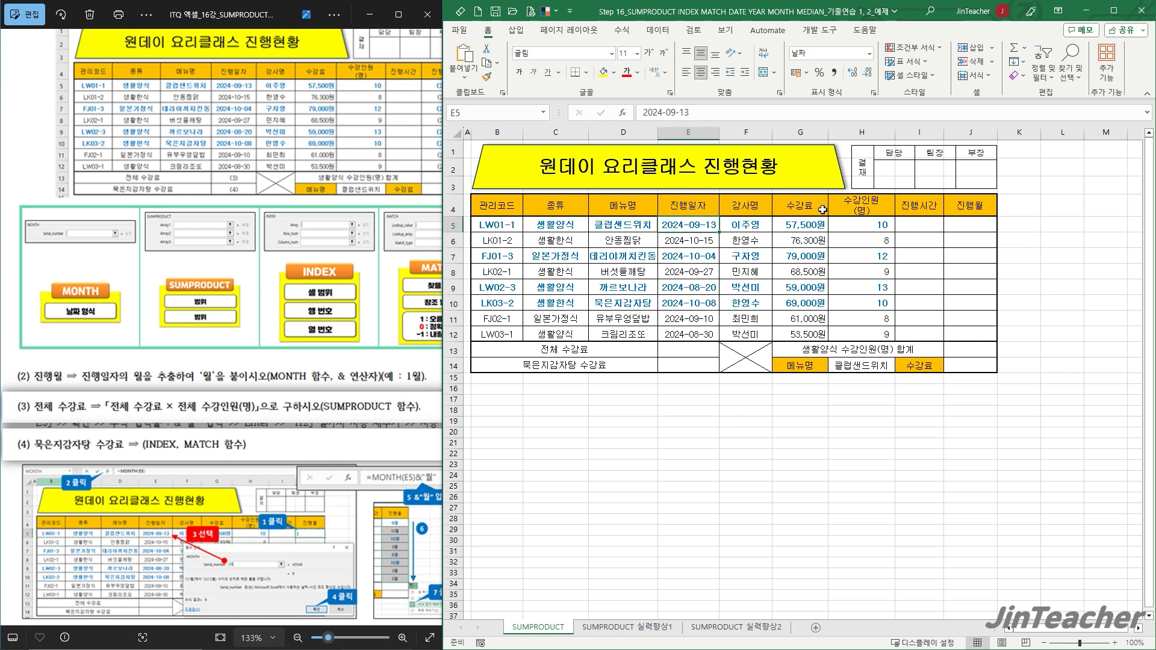
left_click(590, 401)
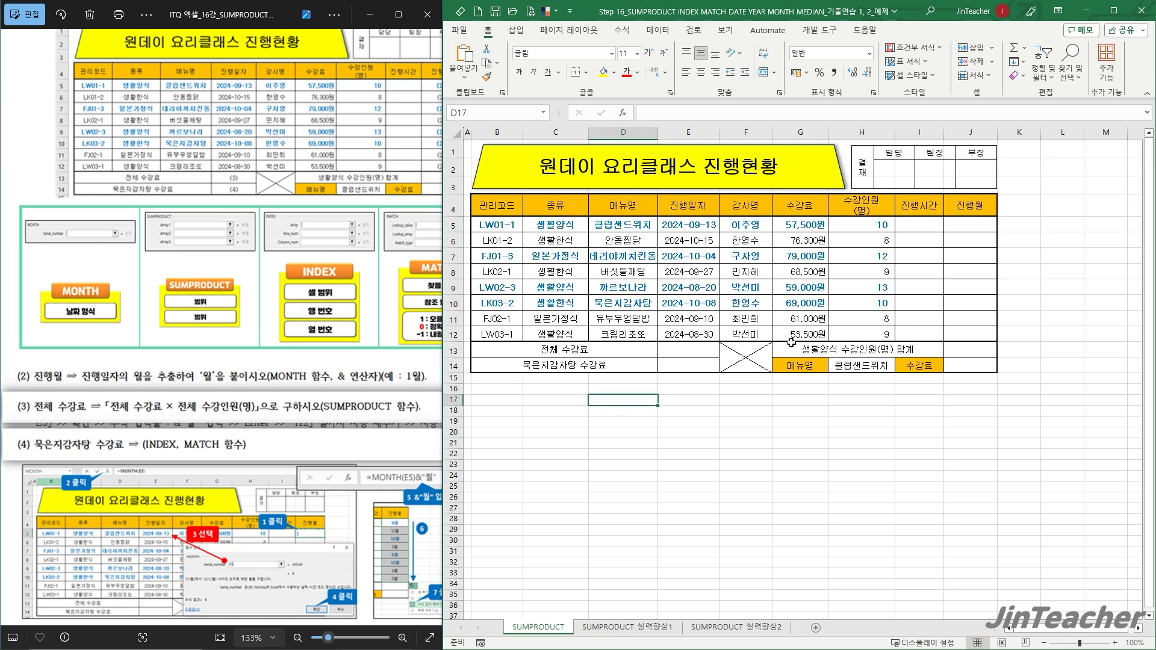
Step: Start a YEAR function in cell K5, choosing it from the list of all functions
left_click(1025, 221)
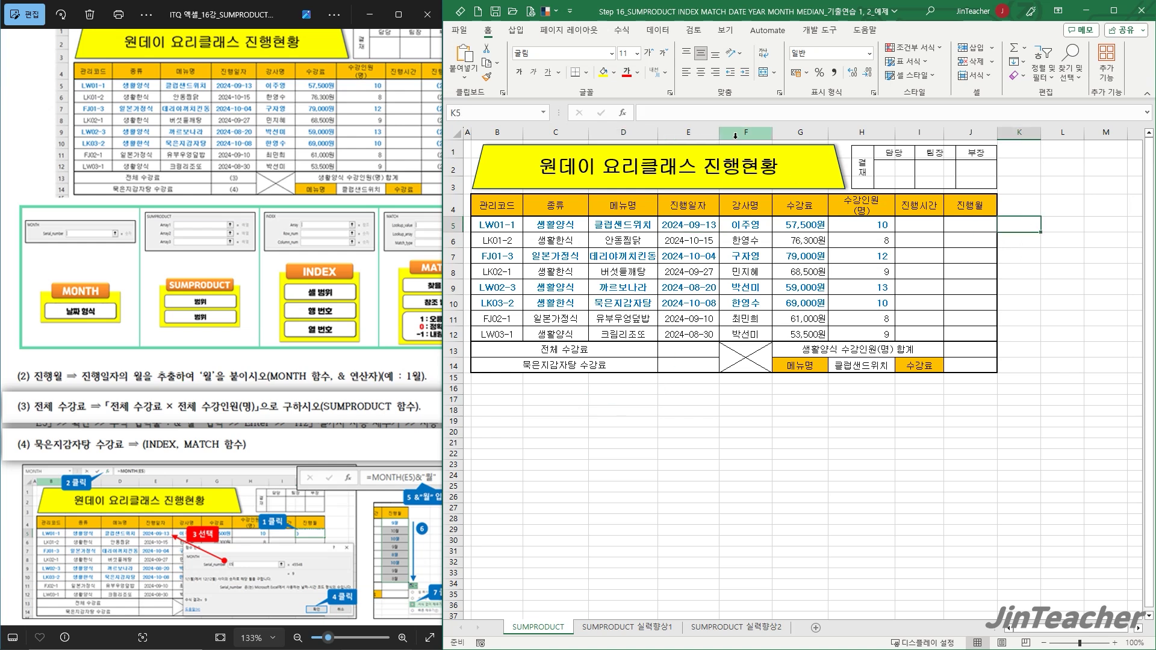
left_click(622, 113)
left_click_drag(726, 314, 761, 266)
left_click(782, 316)
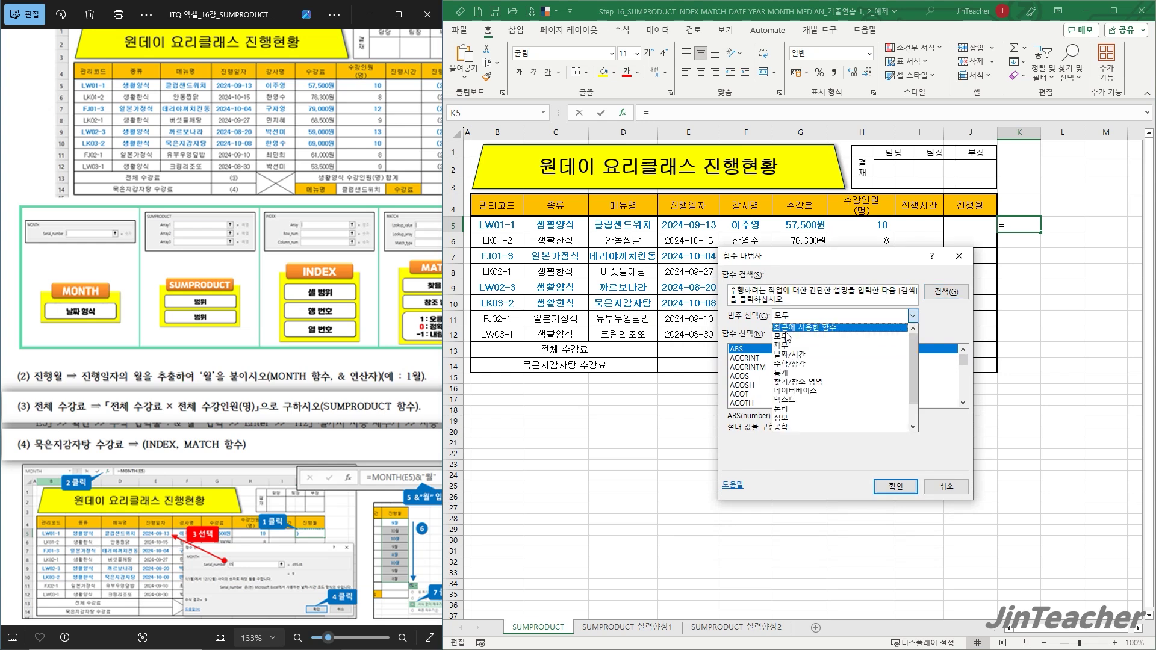
left_click(788, 337)
left_click(803, 366)
key("y")
scroll(807, 375, "down", 1)
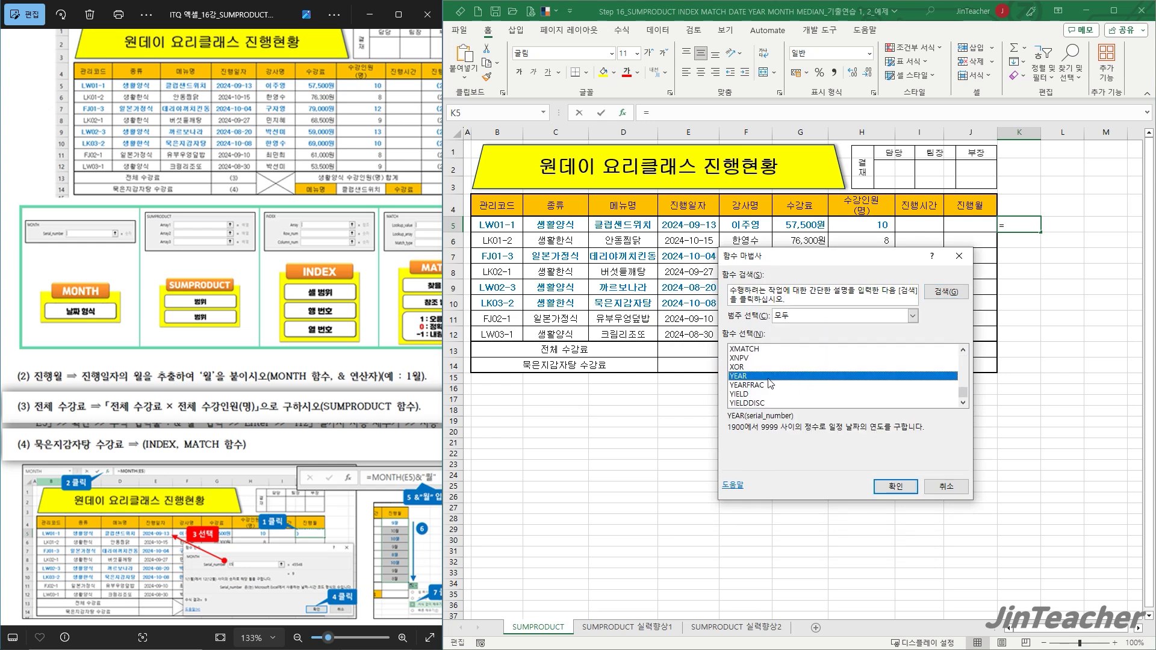
left_click(900, 486)
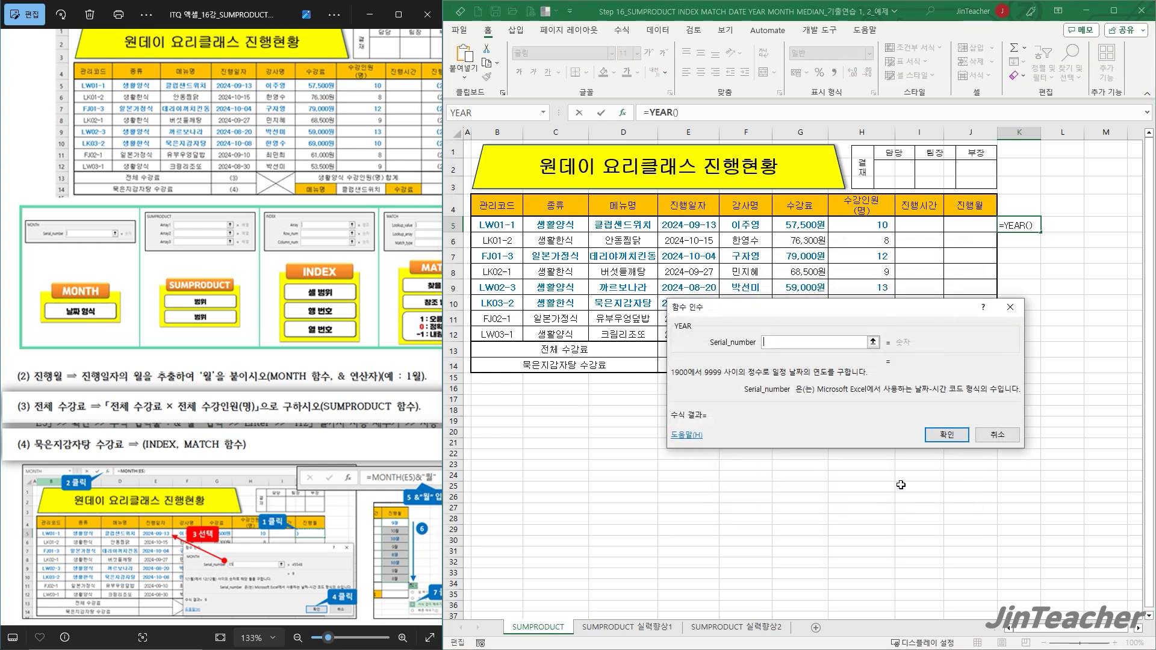
Step: Use the date in E5 as the YEAR function's serial number and fill the formula down to K12
left_click_drag(819, 419, 886, 396)
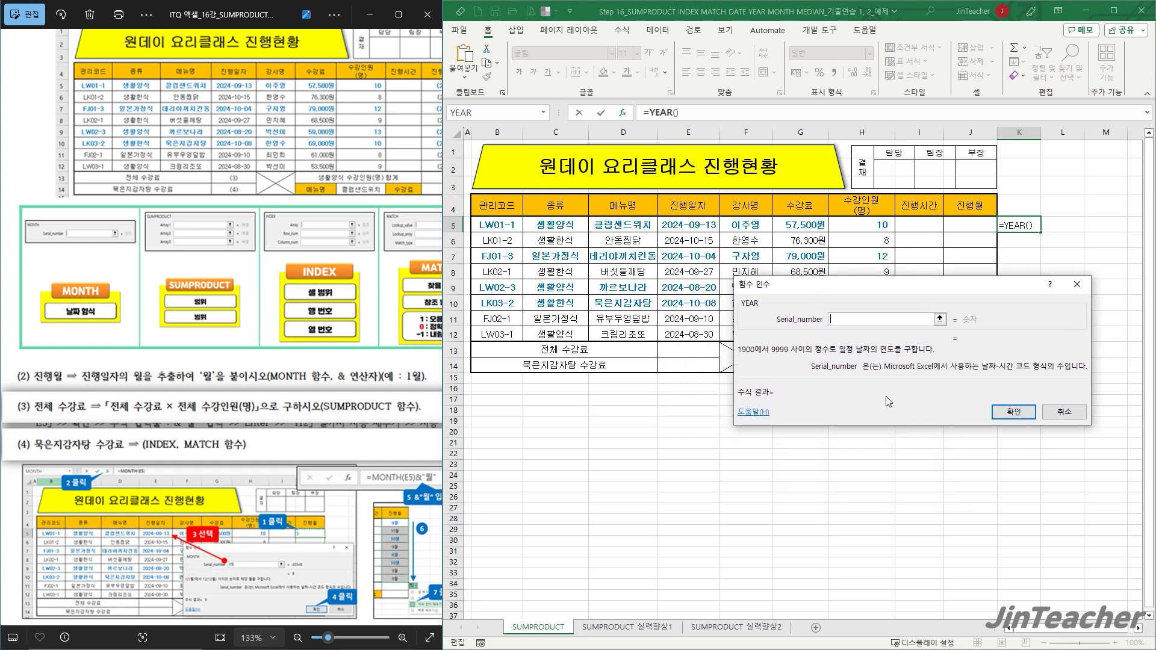
left_click(705, 225)
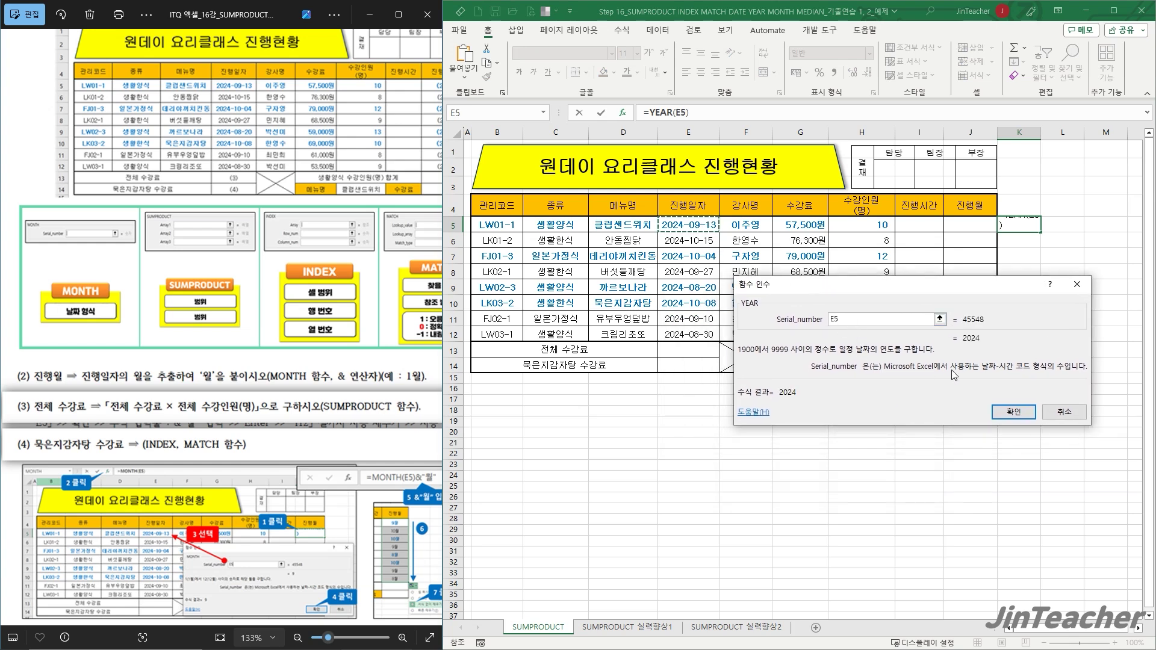
left_click(1013, 411)
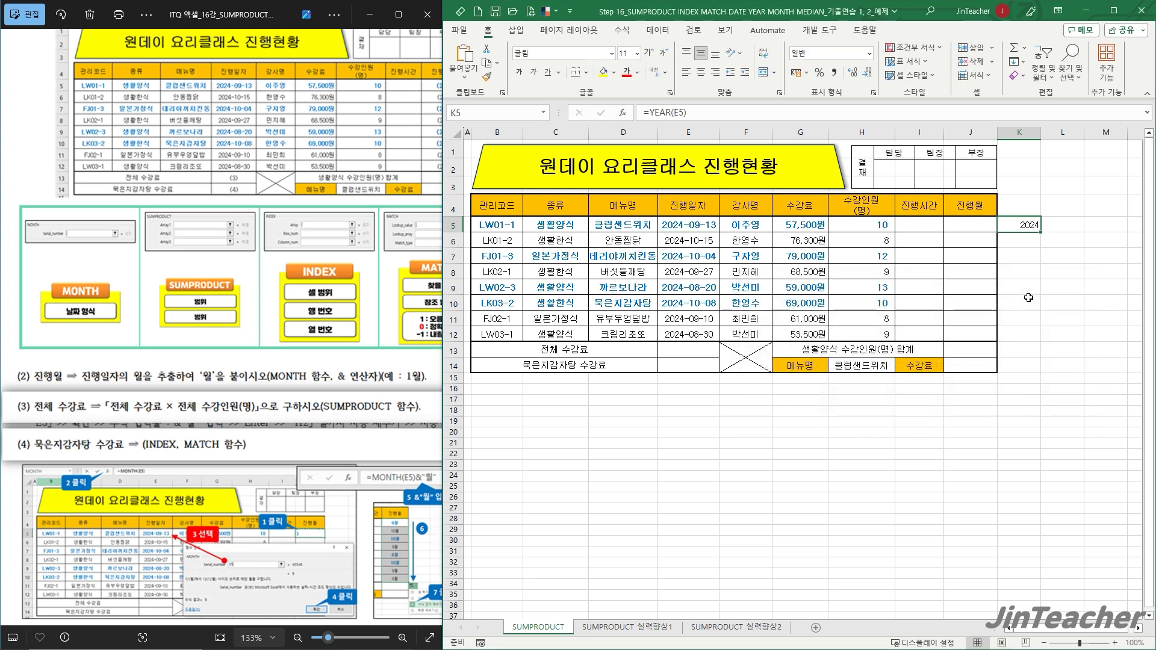
left_click_drag(1043, 233, 1040, 340)
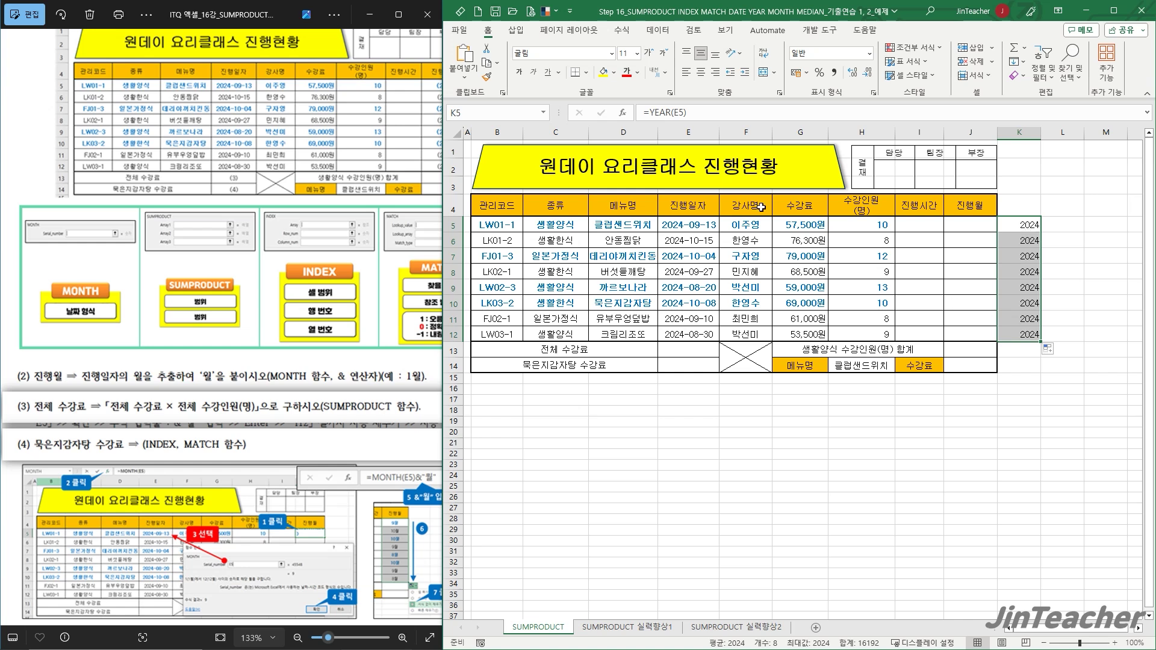
Step: Insert a MONTH function in L5 that refers to the date in E5, and fill it down to L12
left_click(1048, 219)
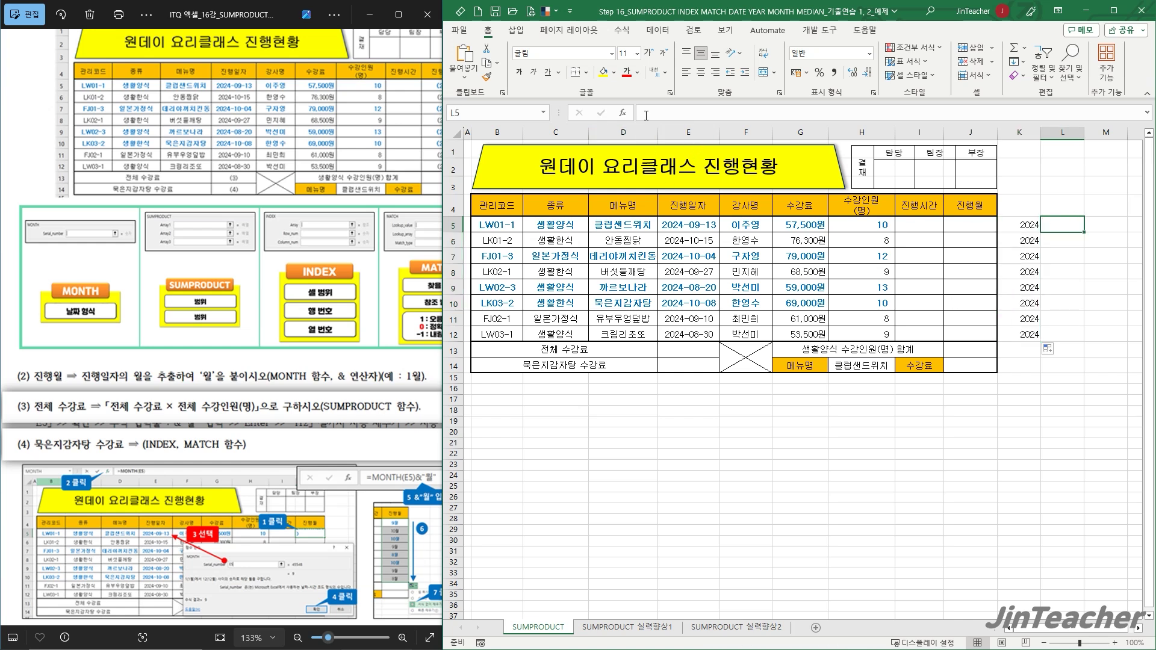
left_click(623, 113)
left_click(837, 376)
key("m")
scroll(840, 373, "down", 4)
scroll(841, 373, "down", 3)
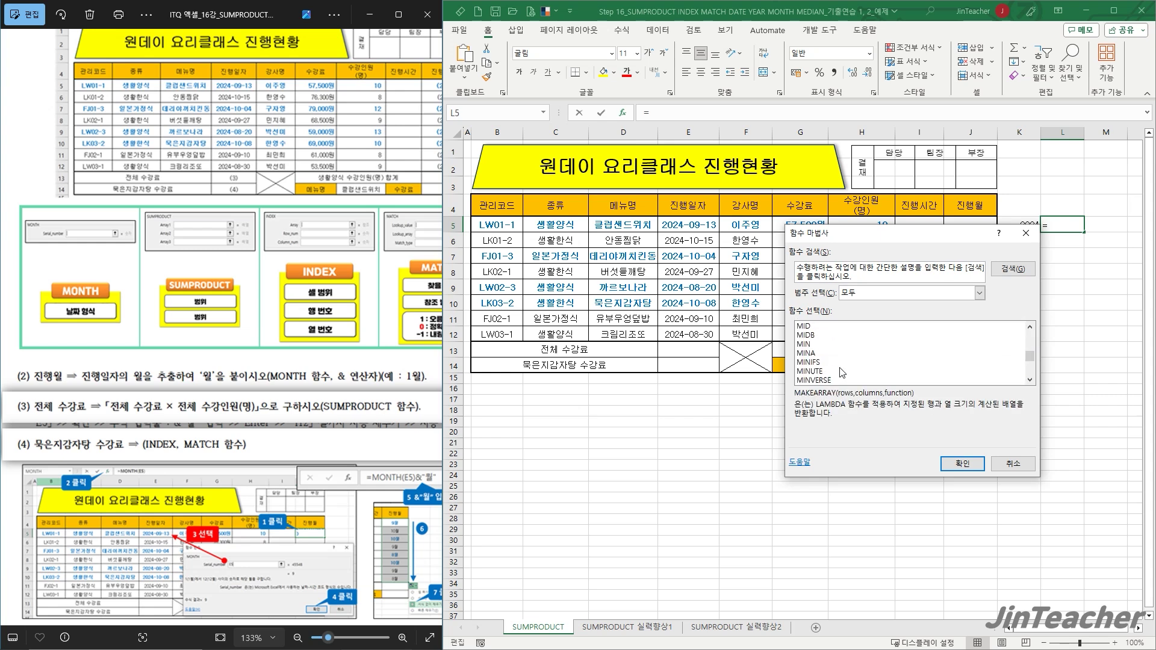
scroll(843, 383, "down", 1)
left_click(828, 364)
left_click(943, 459)
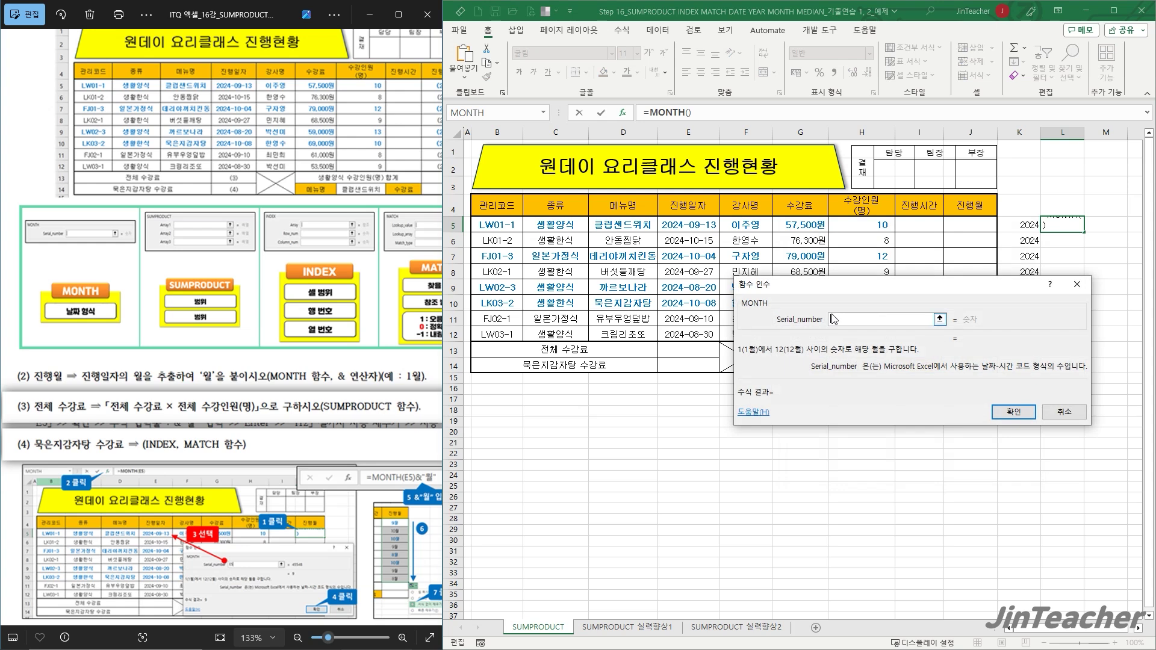
left_click(707, 230)
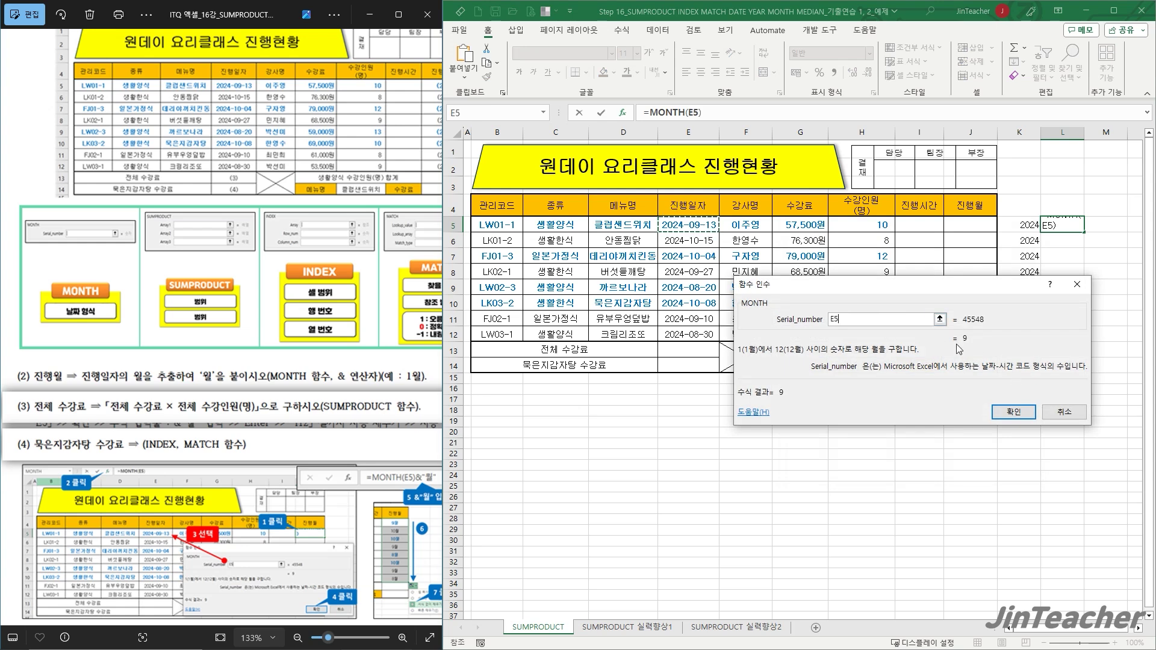
left_click(1008, 413)
left_click_drag(1084, 232, 1077, 338)
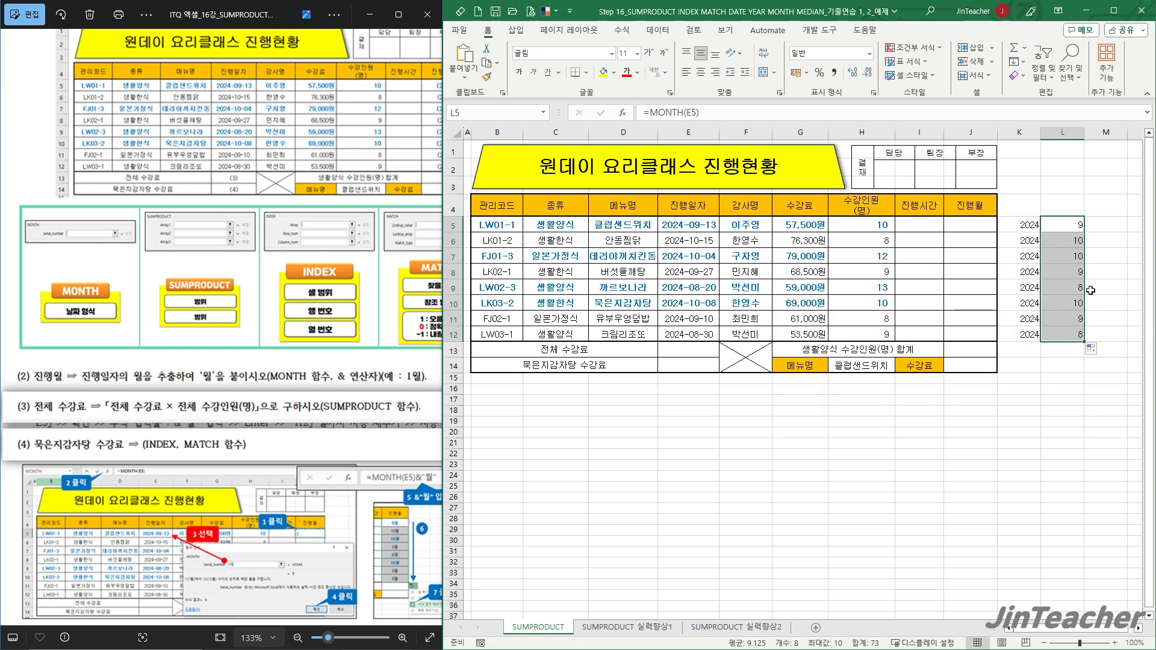
Step: Insert a DAY function in M5 that refers to the date in E5, and fill it down to M12
left_click(1103, 220)
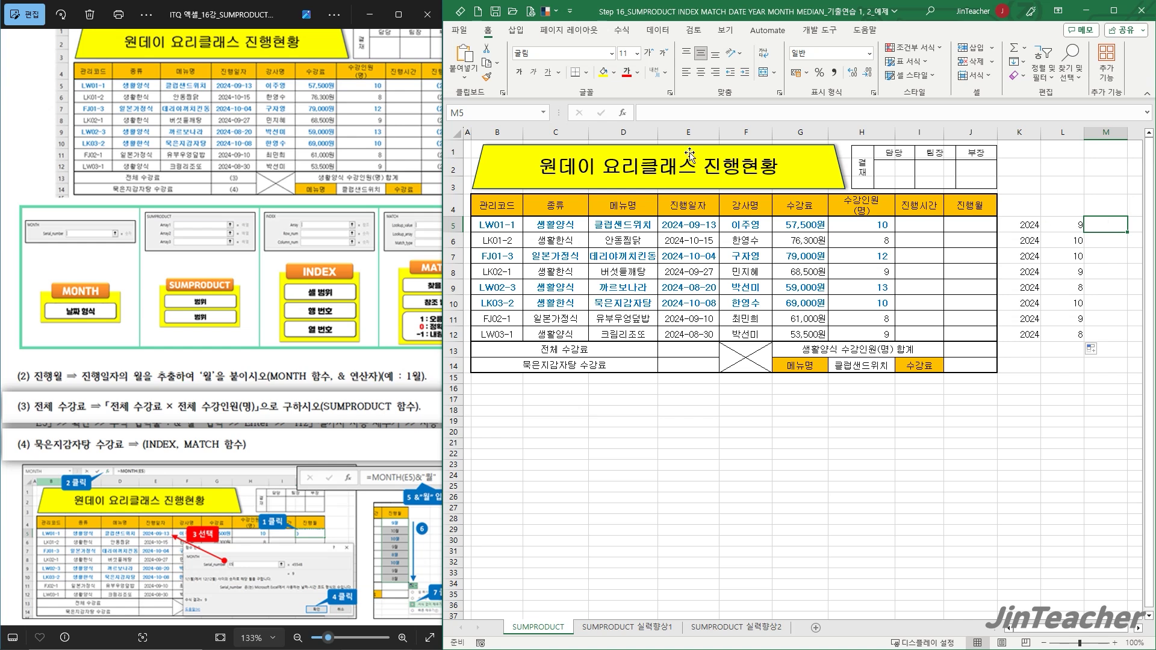
left_click(624, 114)
left_click(858, 361)
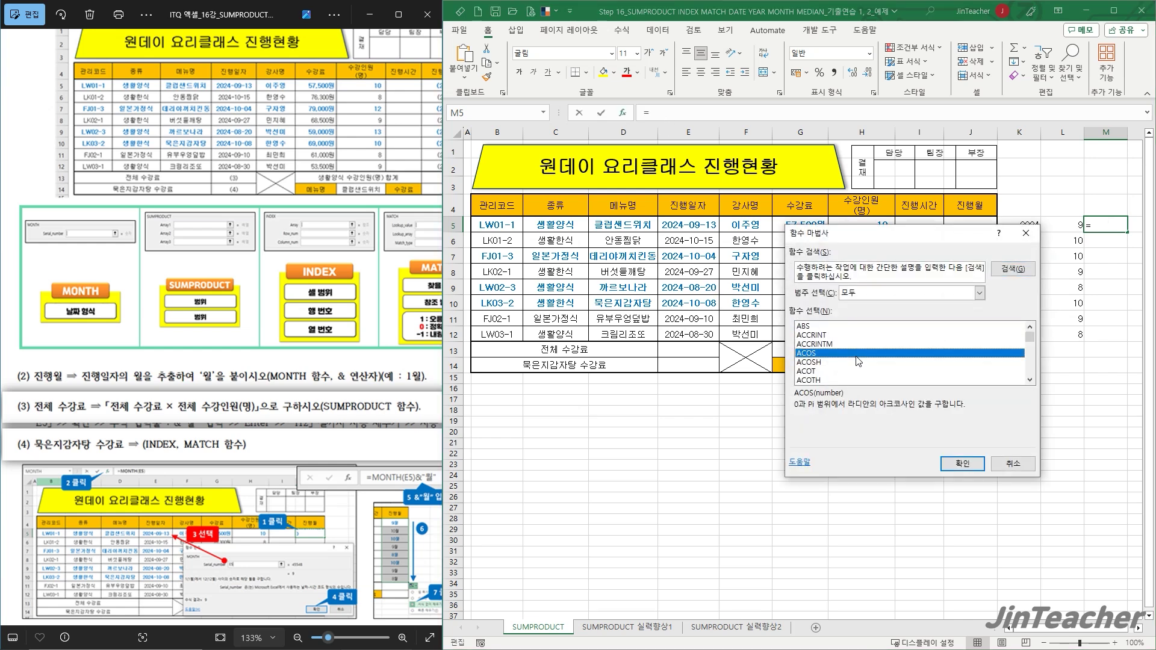
key("d")
left_click(810, 354)
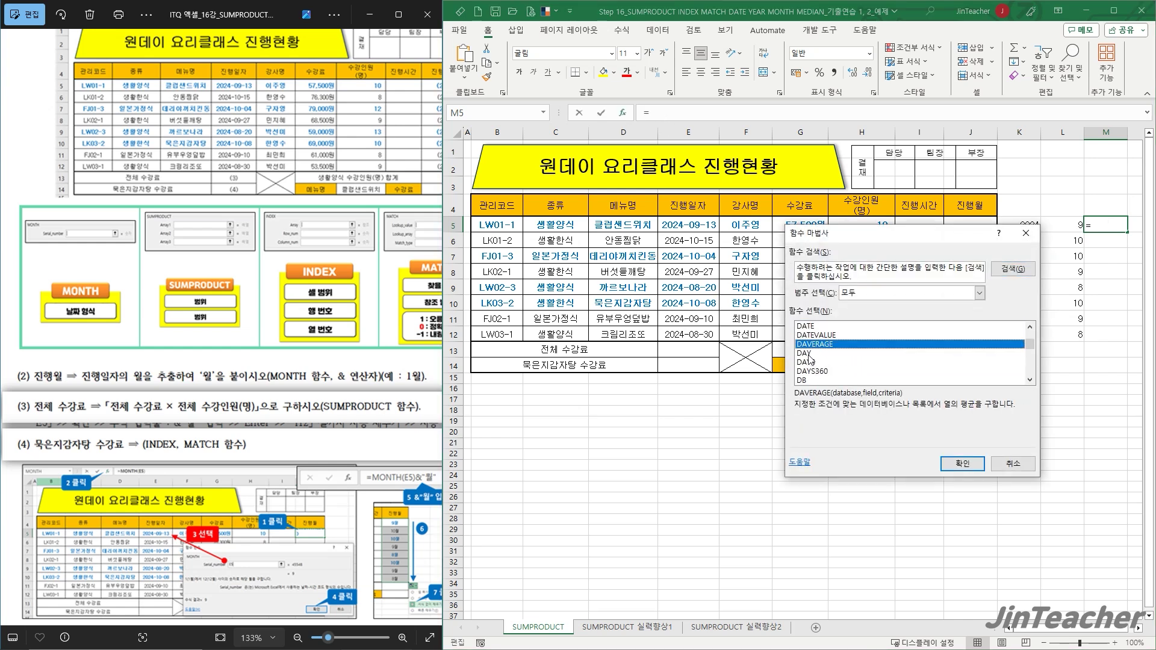
left_click(954, 464)
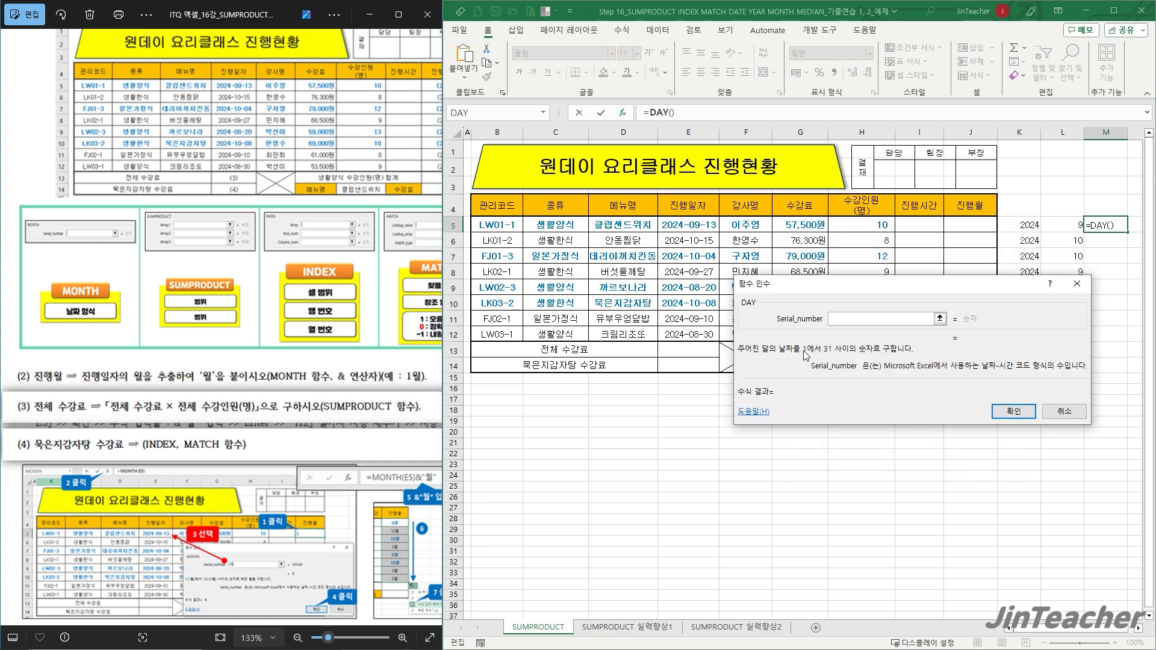
left_click(696, 226)
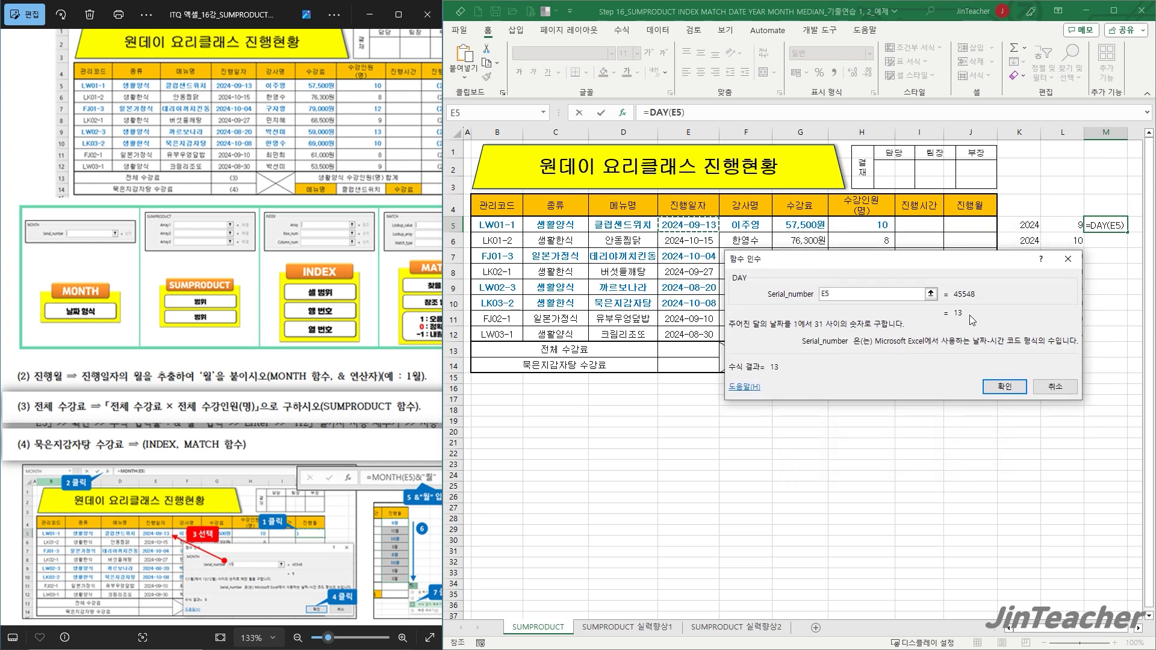
left_click(1005, 387)
left_click_drag(1127, 232, 1118, 348)
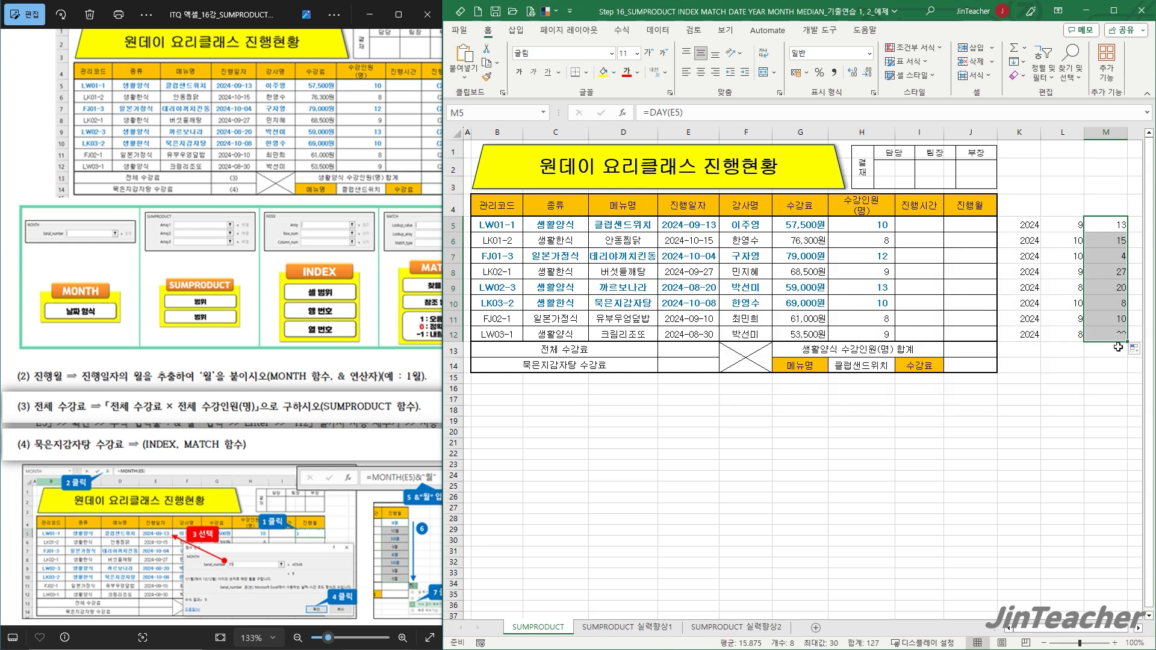
Step: Examine the extracted year, month and day cells in columns K to M, particularly K5:M5
left_click(1018, 242)
left_click(1068, 245)
left_click(1124, 253)
left_click(1036, 227)
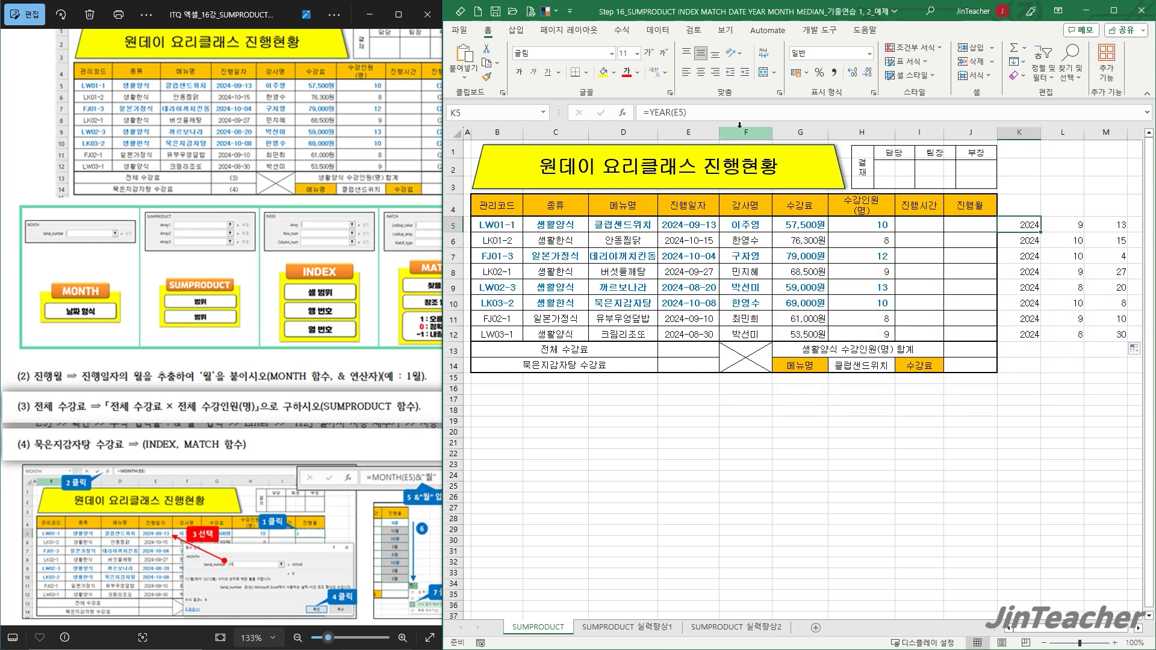
left_click(1075, 224)
left_click(1102, 227)
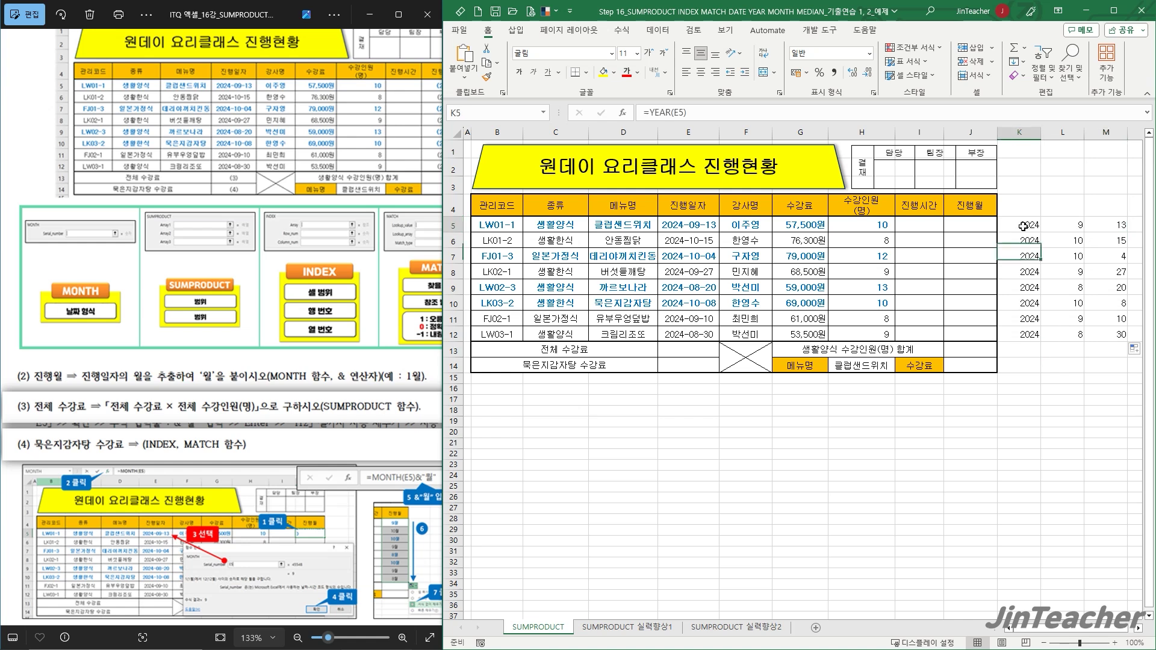
left_click_drag(1026, 225, 1100, 229)
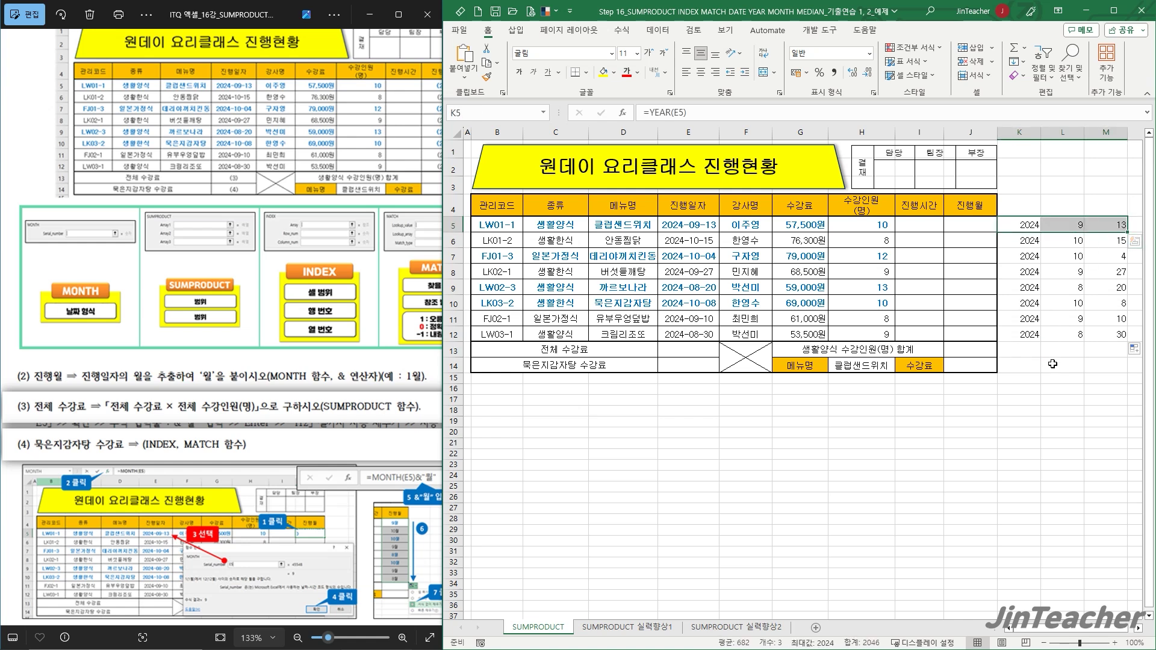
left_click(1063, 486)
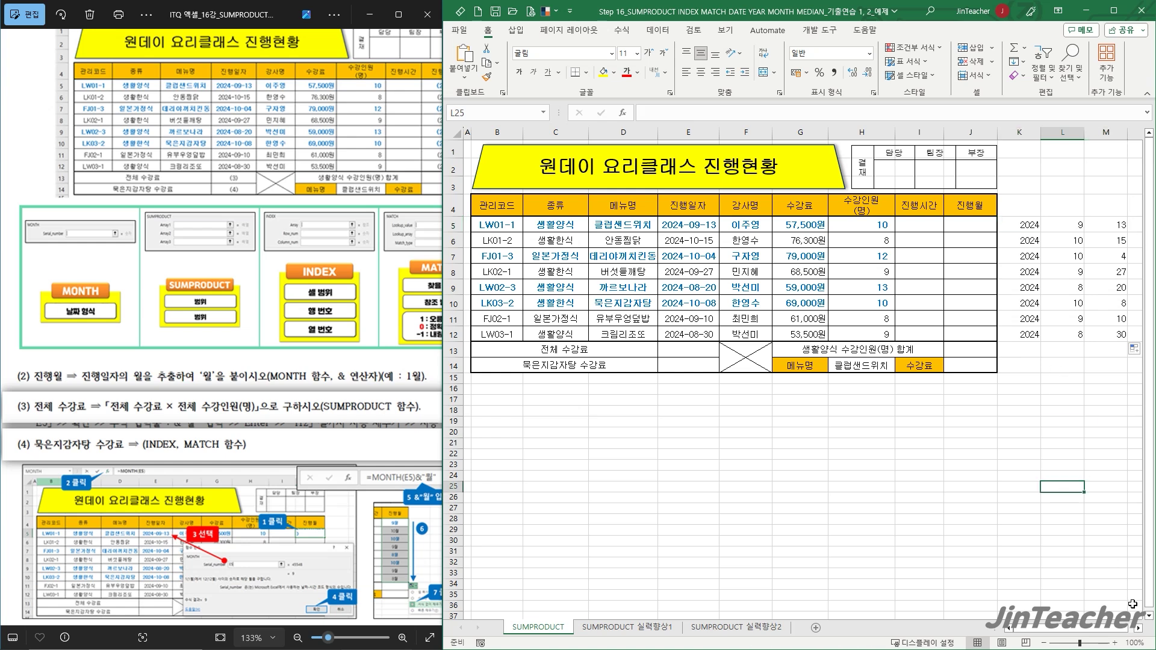
Step: Start a DATE function in cell N5, beside the extracted year, month and day values
scroll(1141, 629, "right", 5)
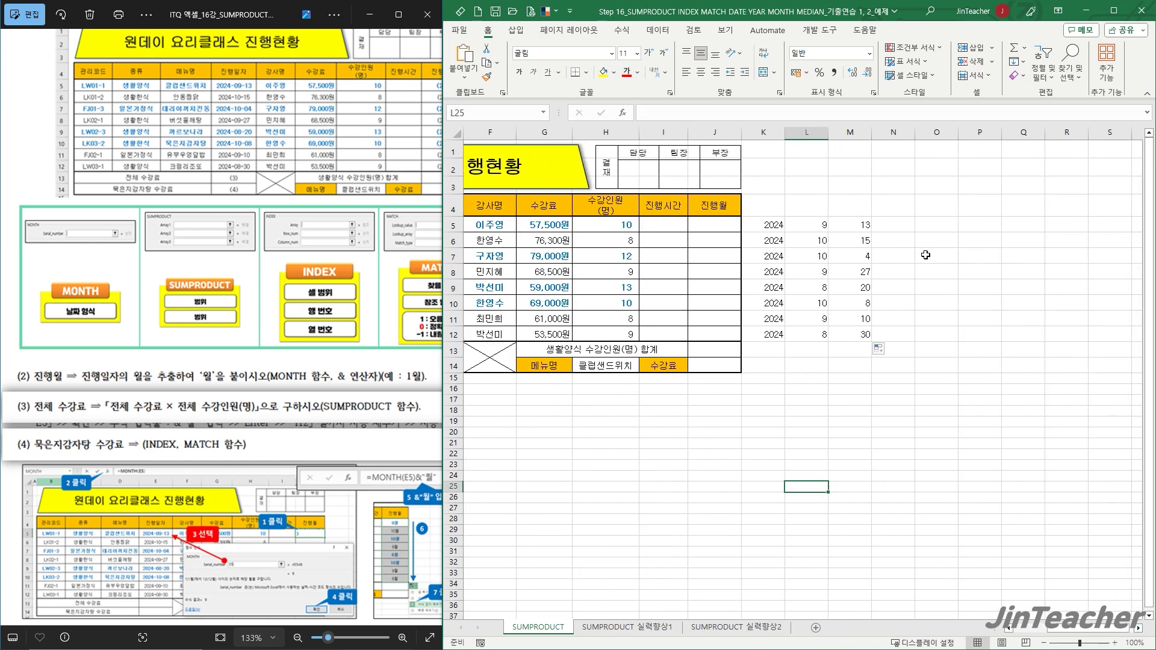
left_click(897, 224)
left_click(622, 113)
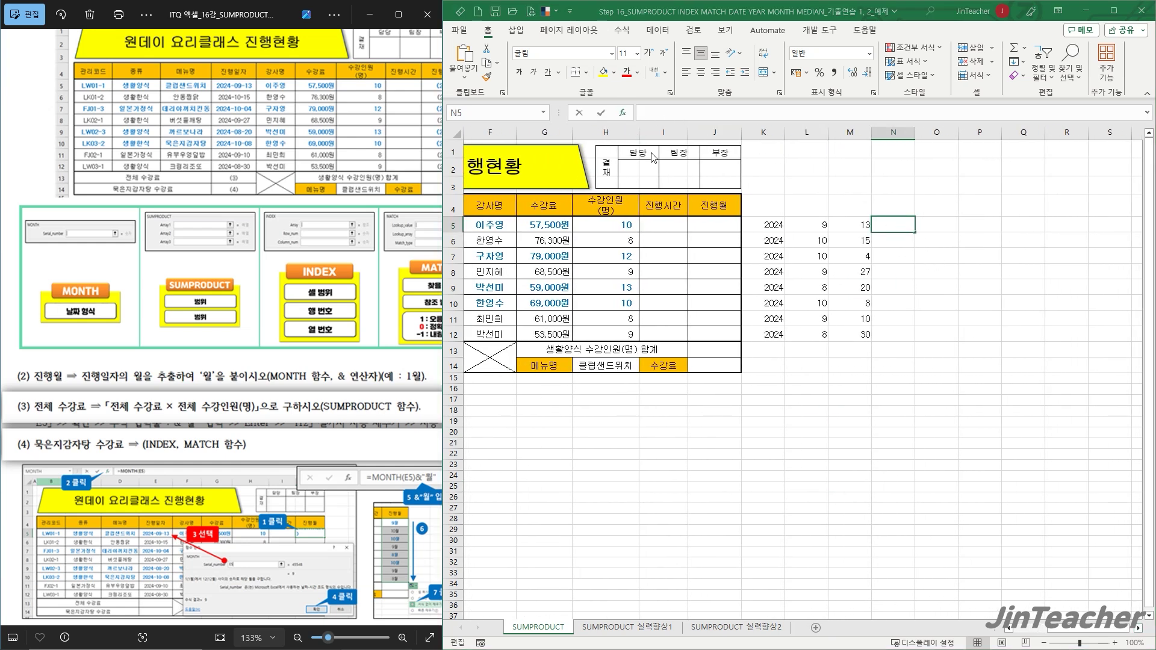
left_click(841, 329)
key("d")
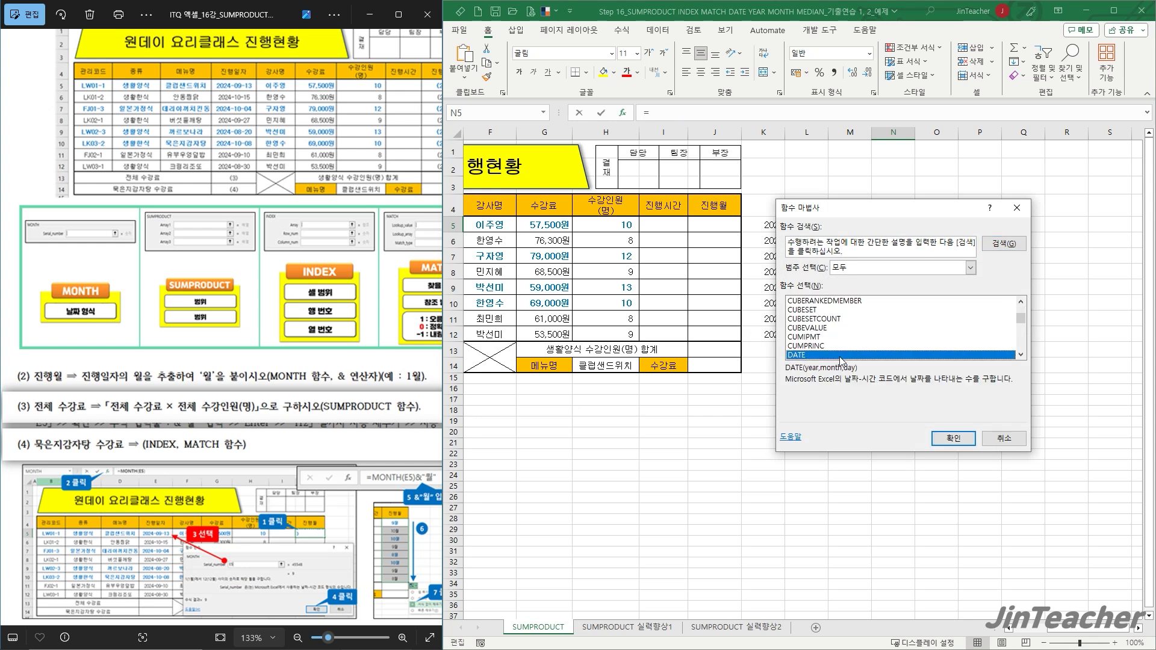
left_click(964, 440)
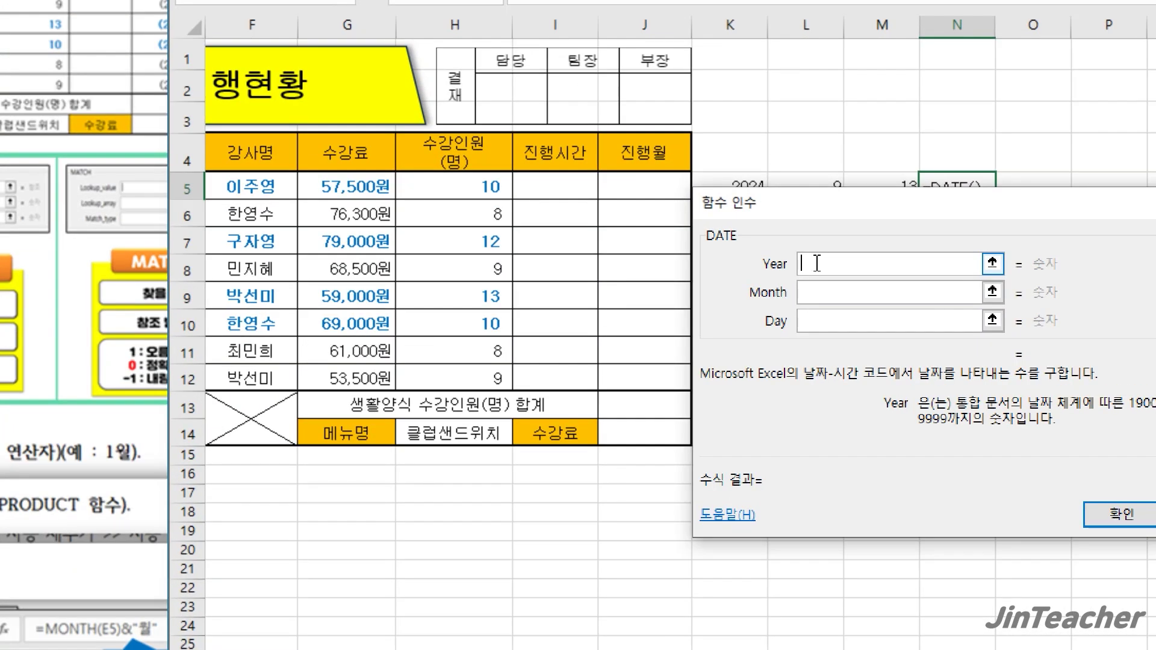
Step: Complete the DATE function in N5 with K5 as the year, L5 as the month and M5 as the day
left_click(810, 301)
left_click(807, 269)
left_click_drag(756, 299, 722, 364)
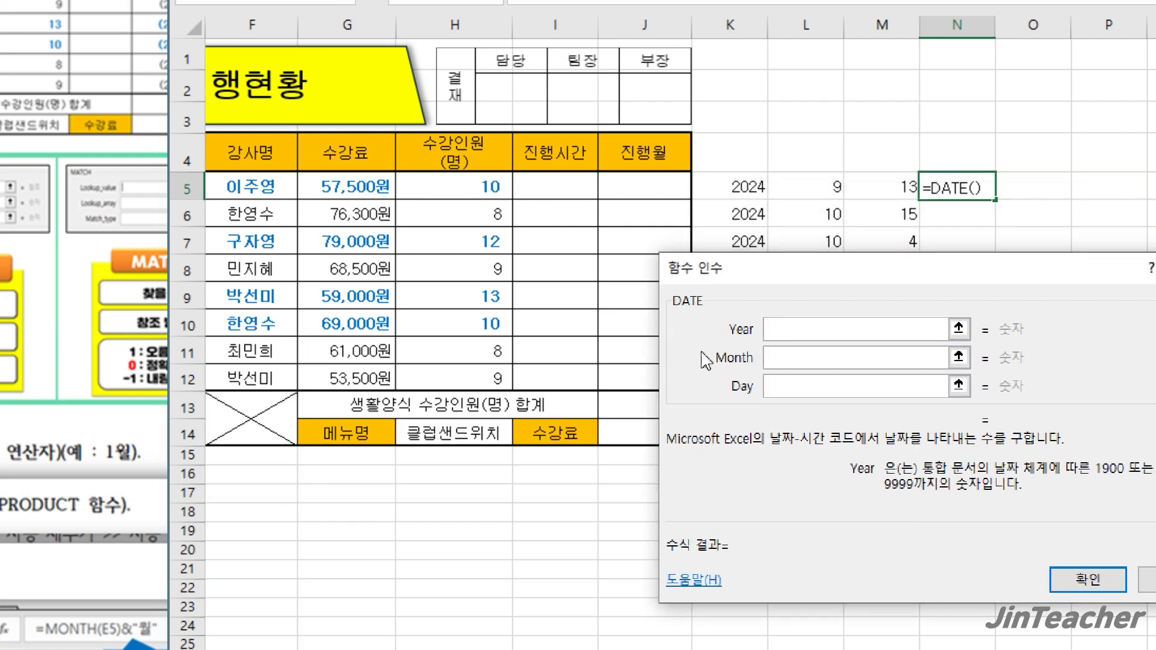
left_click(743, 188)
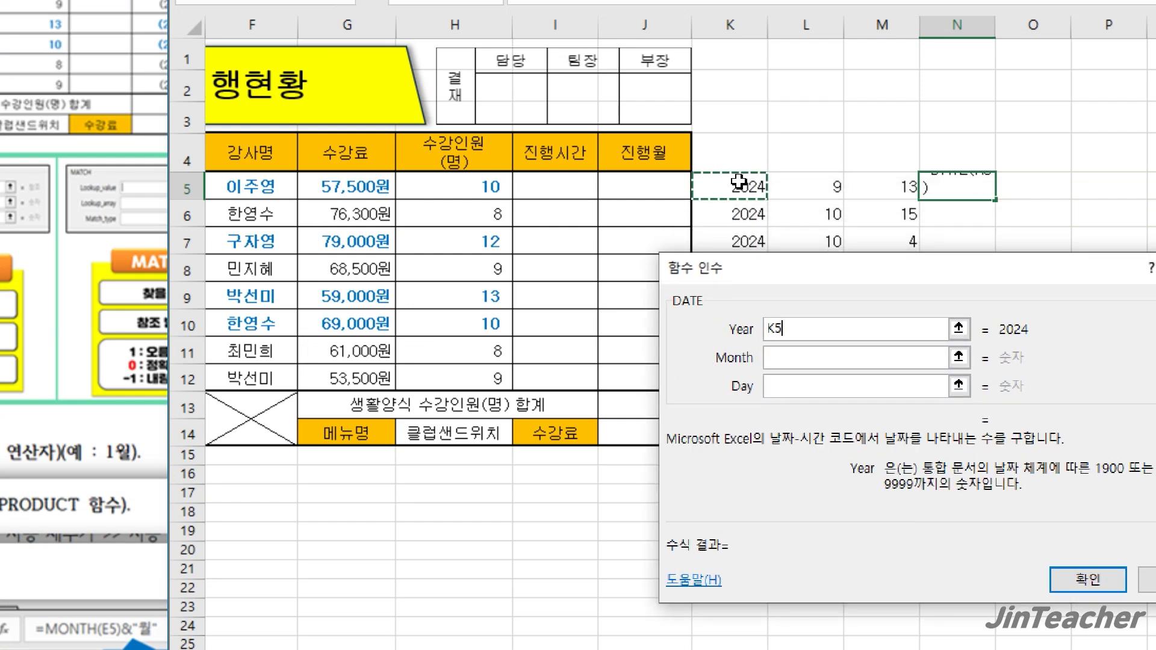
left_click(802, 370)
left_click(834, 187)
left_click(779, 386)
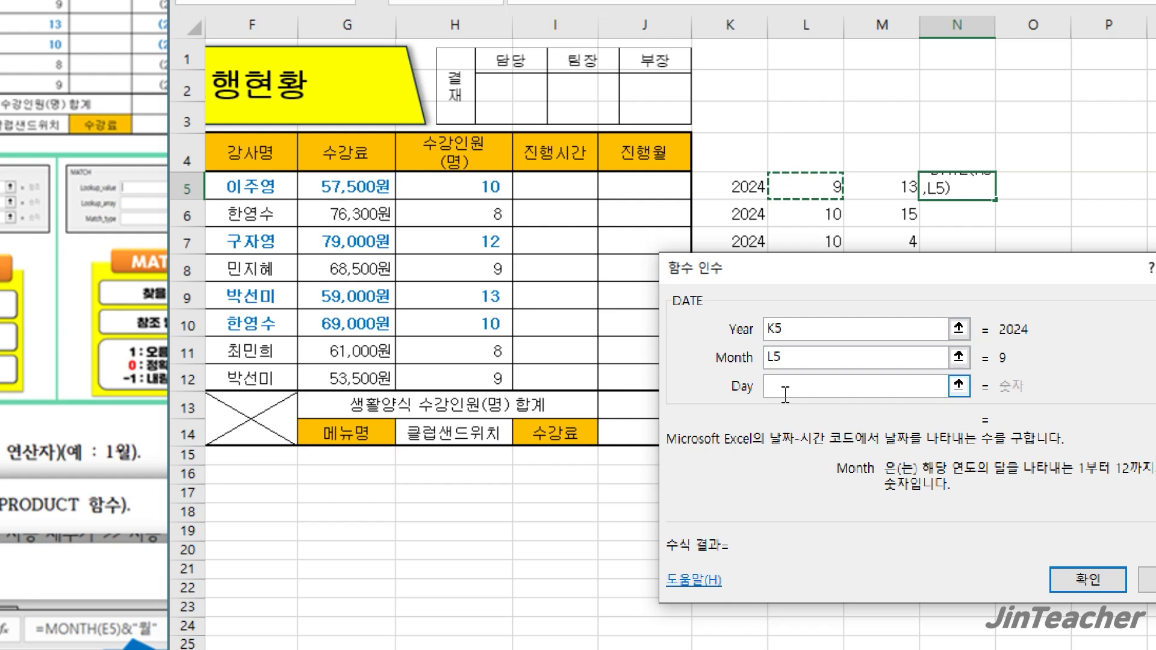
left_click(883, 184)
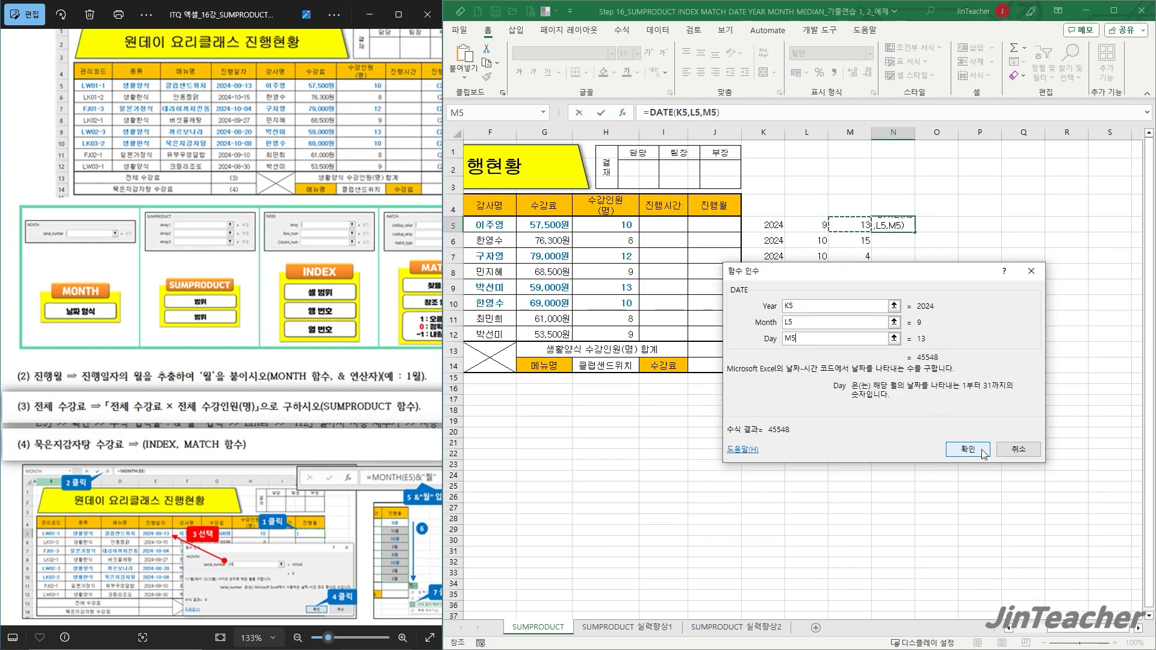
left_click(1087, 579)
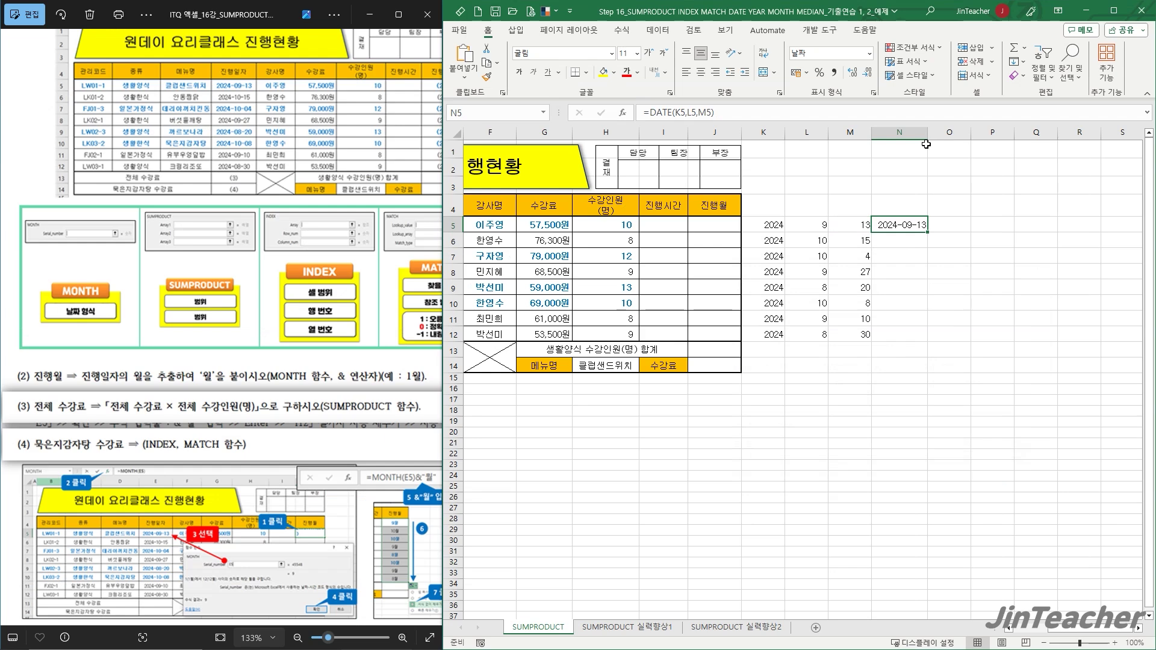
Step: Widen column N slightly and start a DATE function in cell O5
left_click_drag(926, 133, 935, 133)
left_click(960, 224)
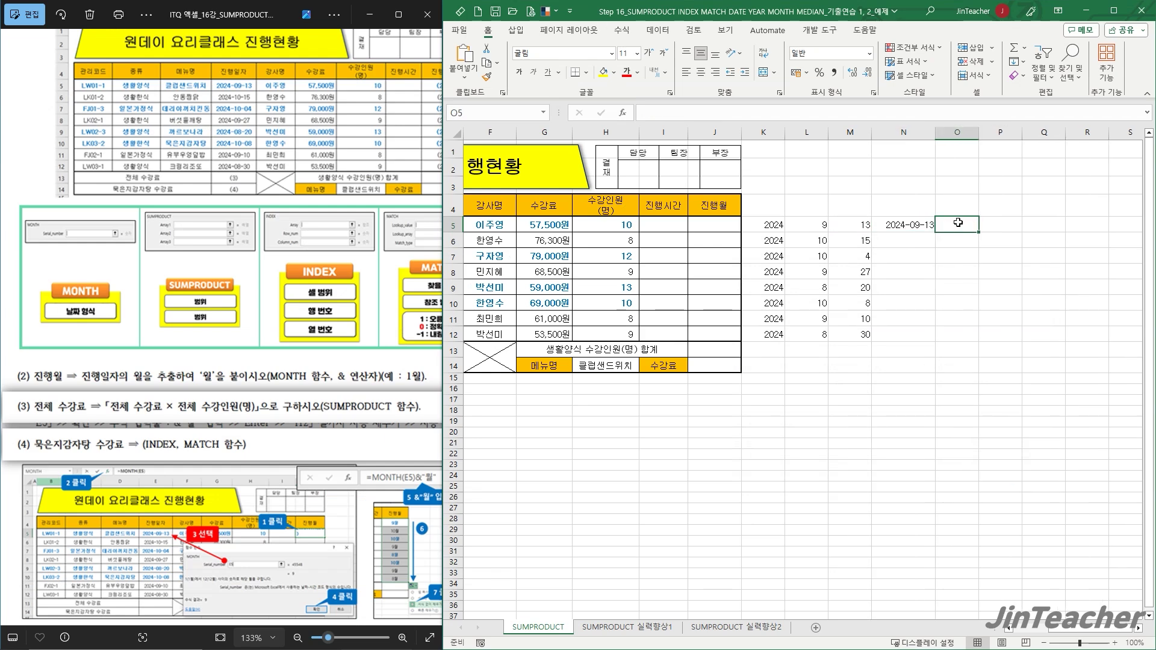
left_click(631, 112)
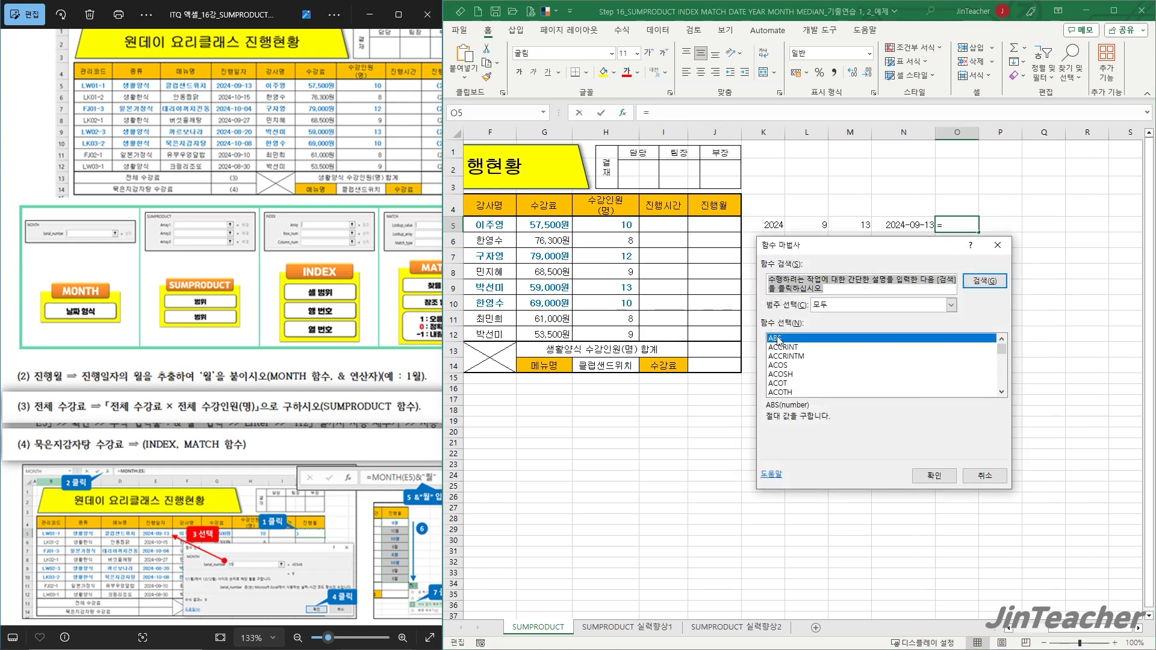
left_click_drag(817, 253, 788, 268)
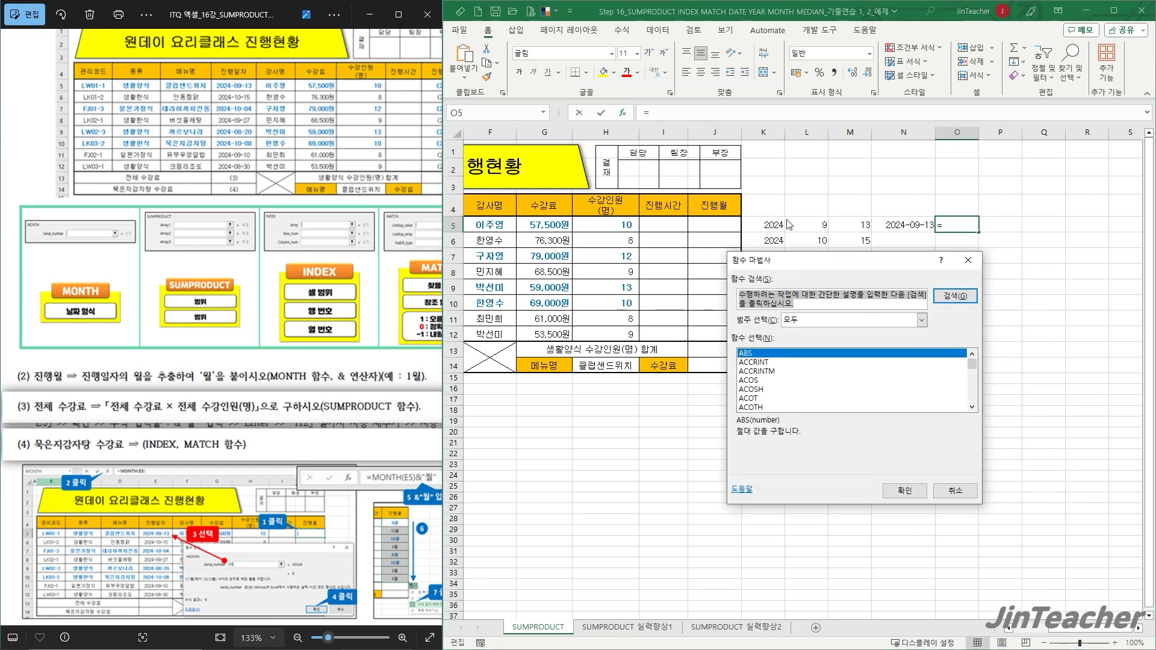
left_click(785, 383)
key("d")
scroll(787, 389, "down", 1)
left_click(903, 489)
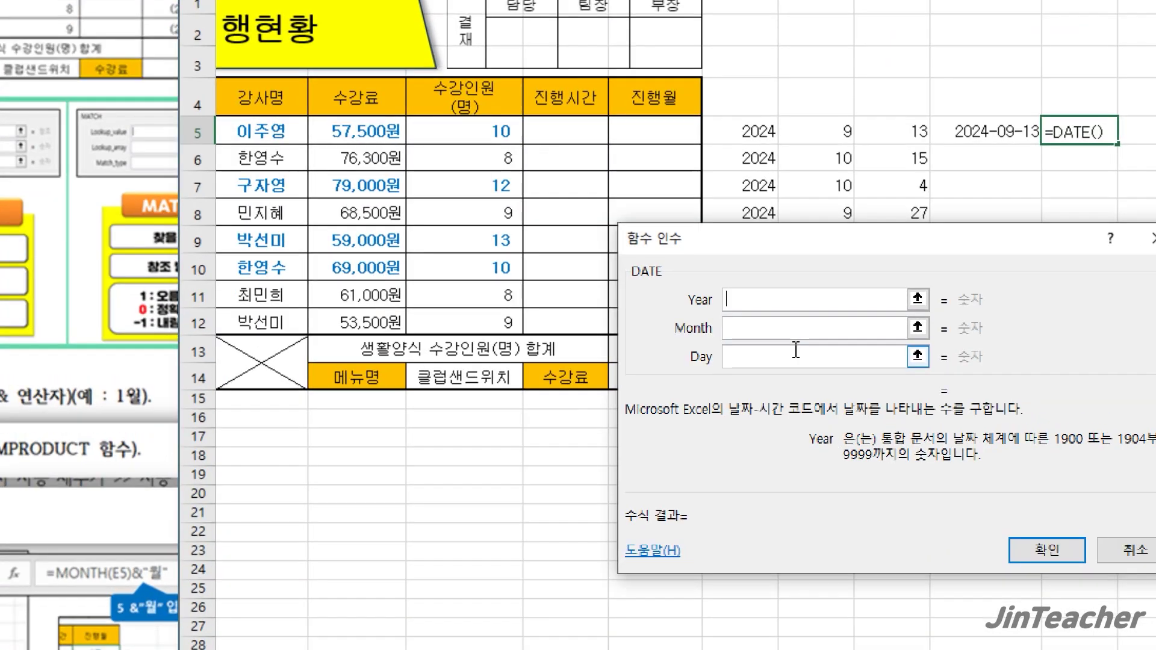
Step: Complete the DATE function in O5 with 2025 as the year, 12 as the month and 25 as the day
type("2025")
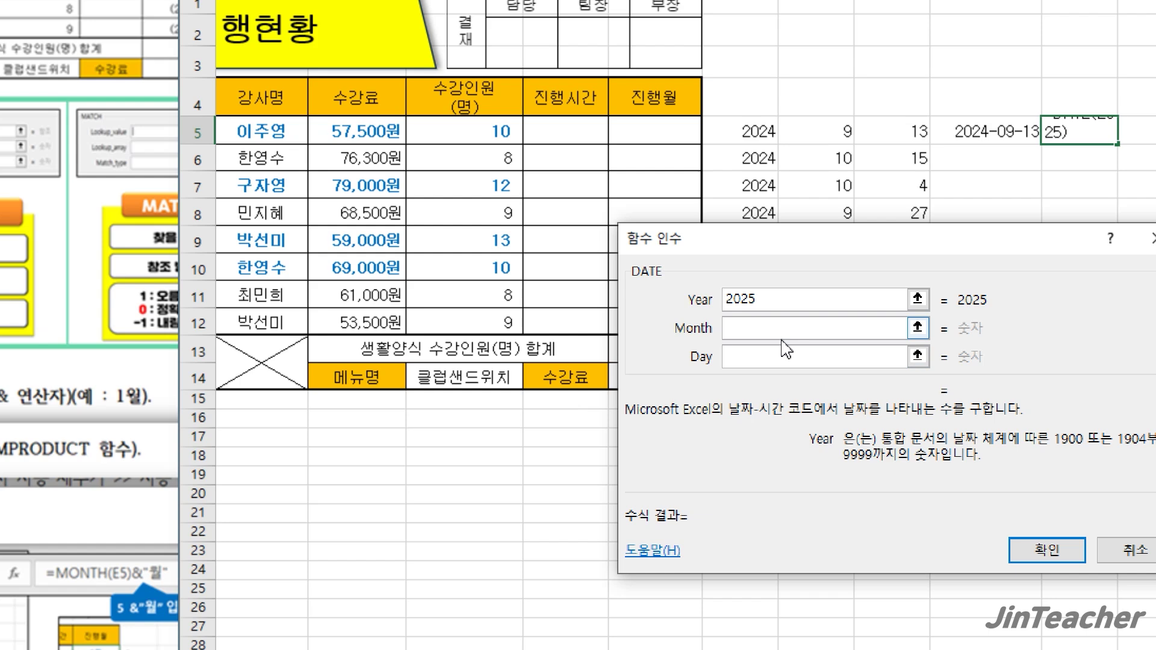
key("Tab")
type("12")
key("Tab")
type("25")
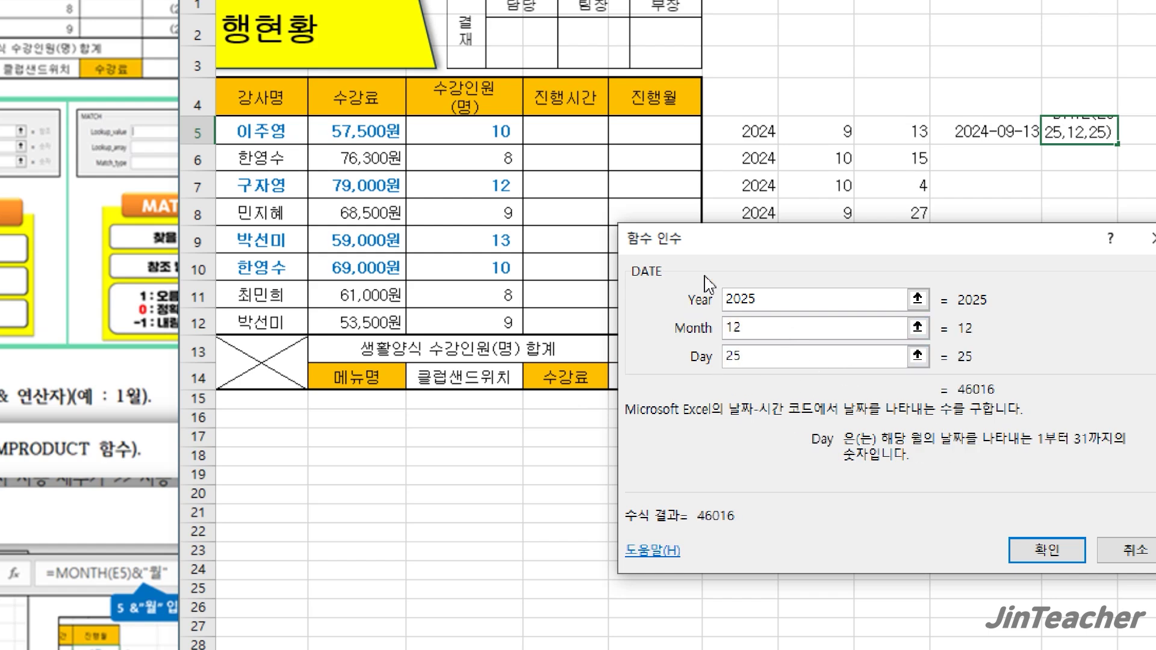
left_click(764, 300)
left_click(760, 328)
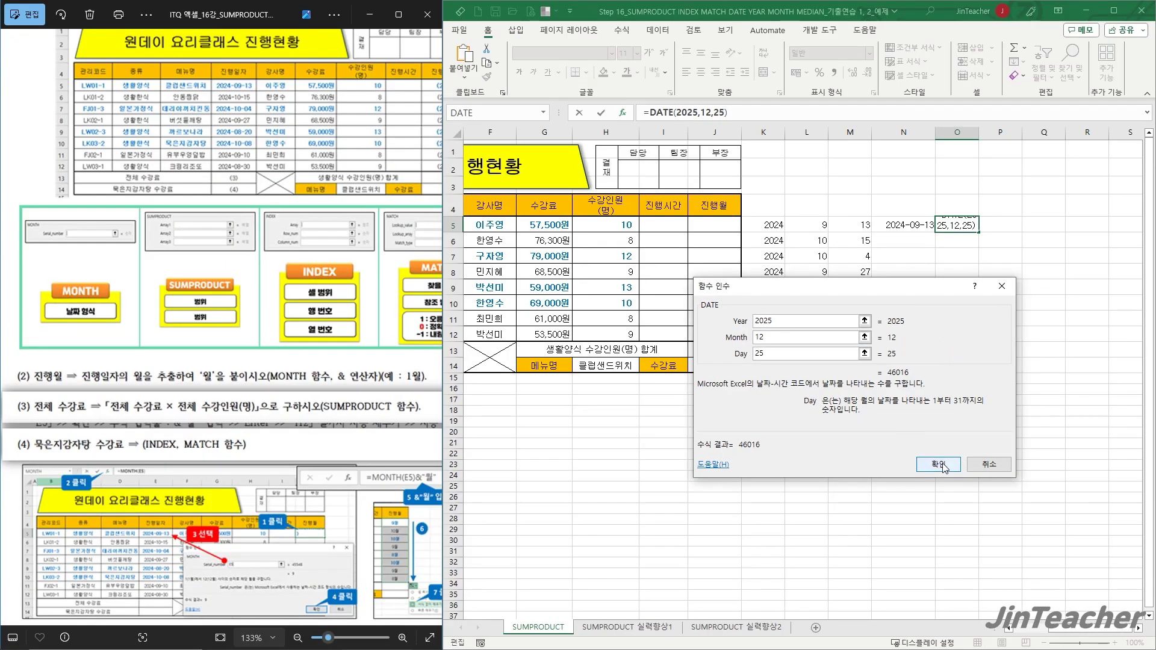
left_click(1047, 549)
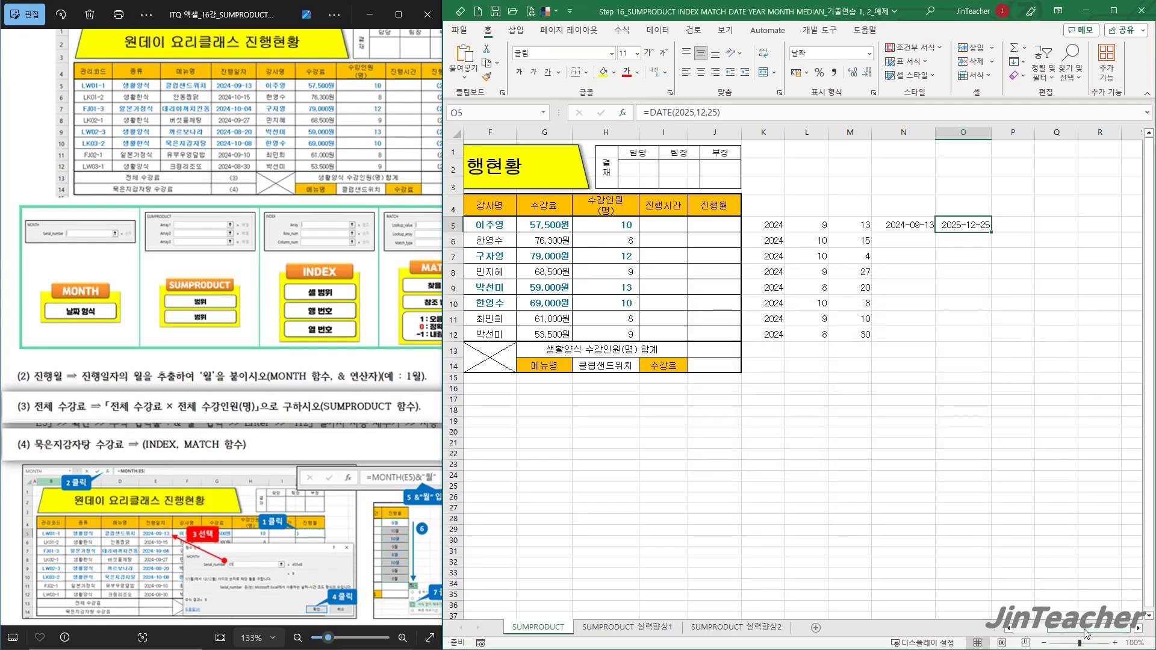
Step: Insert a MONTH function in J5, under 진행월, that refers to the date in E5
left_click_drag(1085, 632, 1044, 630)
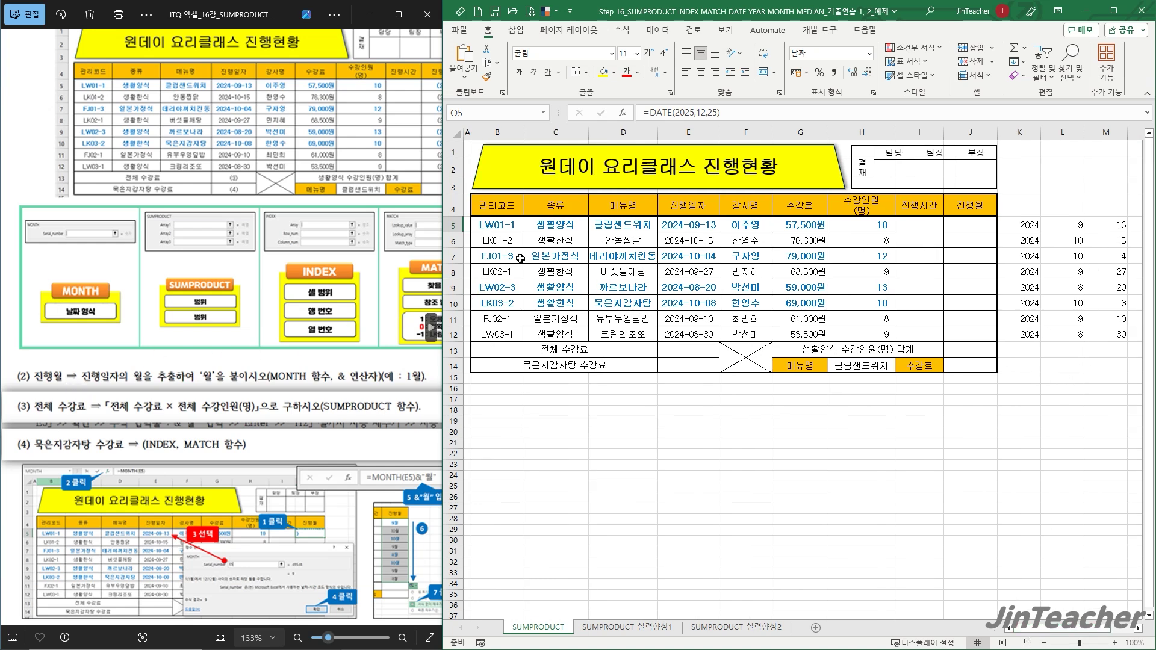
left_click(974, 227)
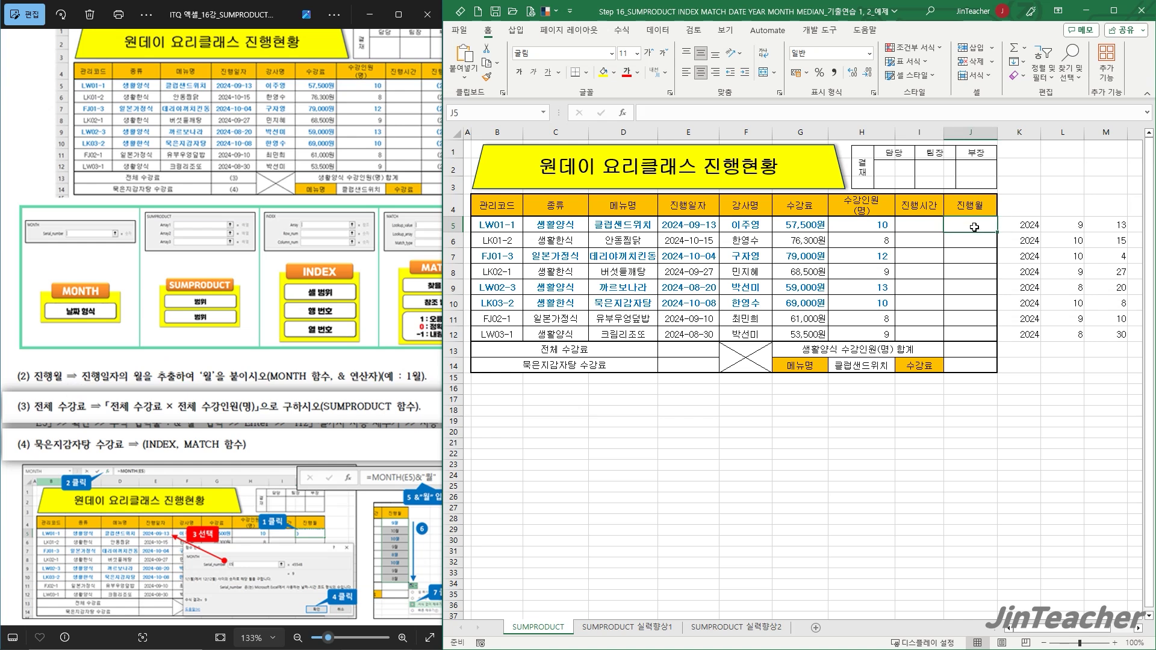
left_click(623, 114)
left_click(782, 383)
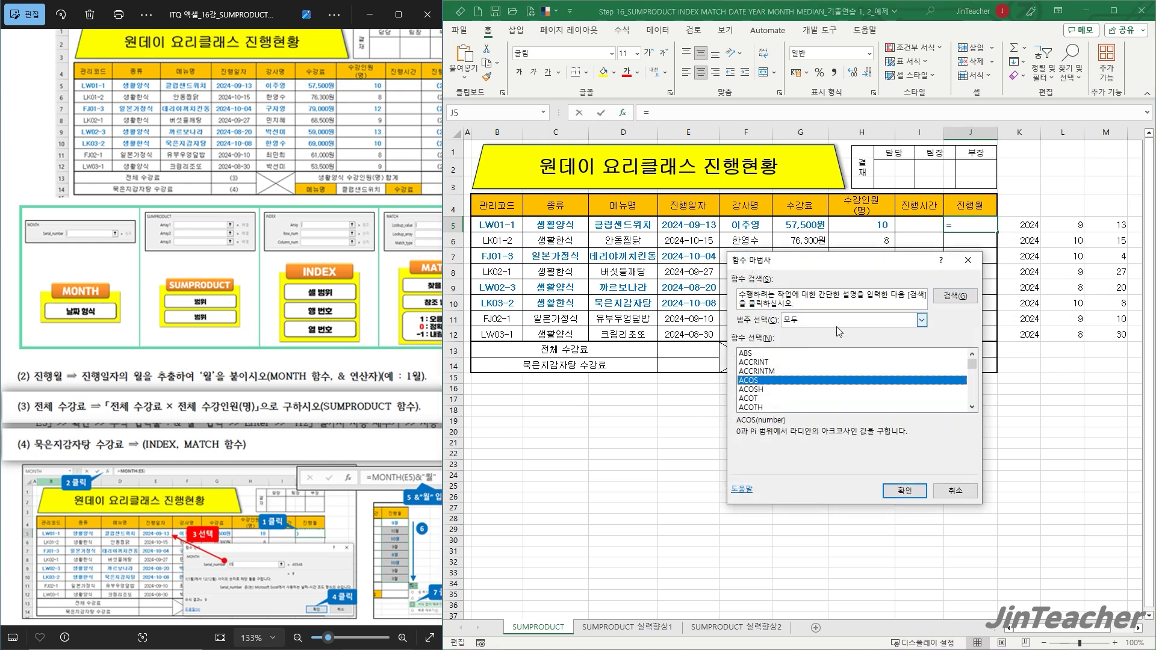
left_click(837, 327)
left_click(828, 333)
left_click(768, 372)
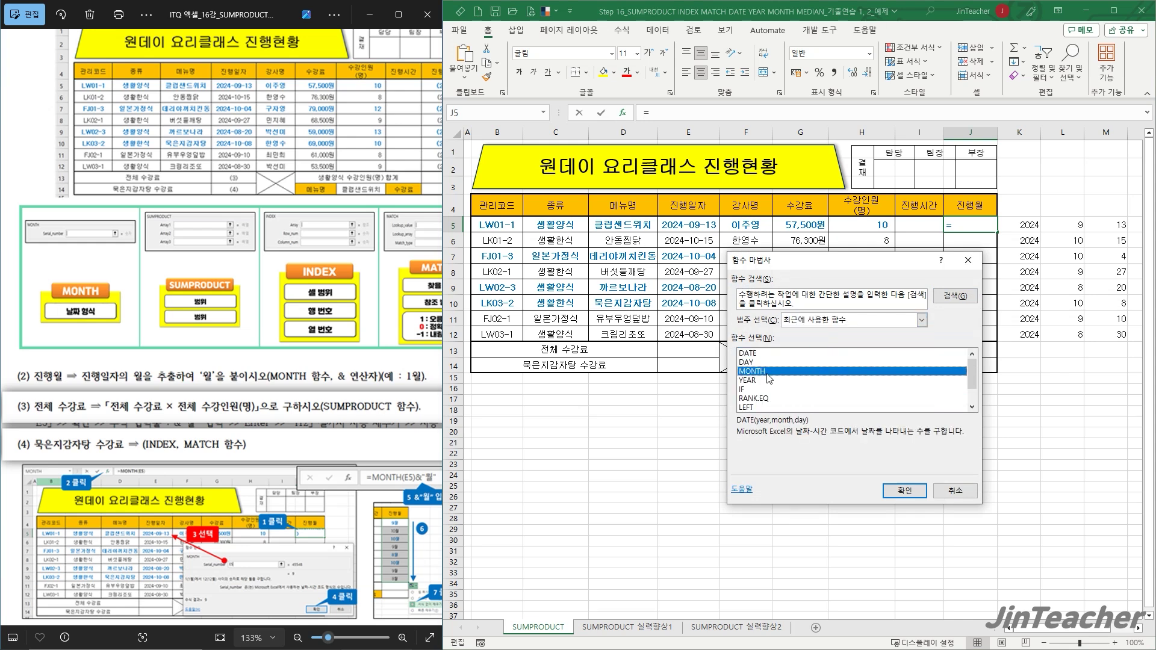
left_click(900, 491)
left_click(706, 227)
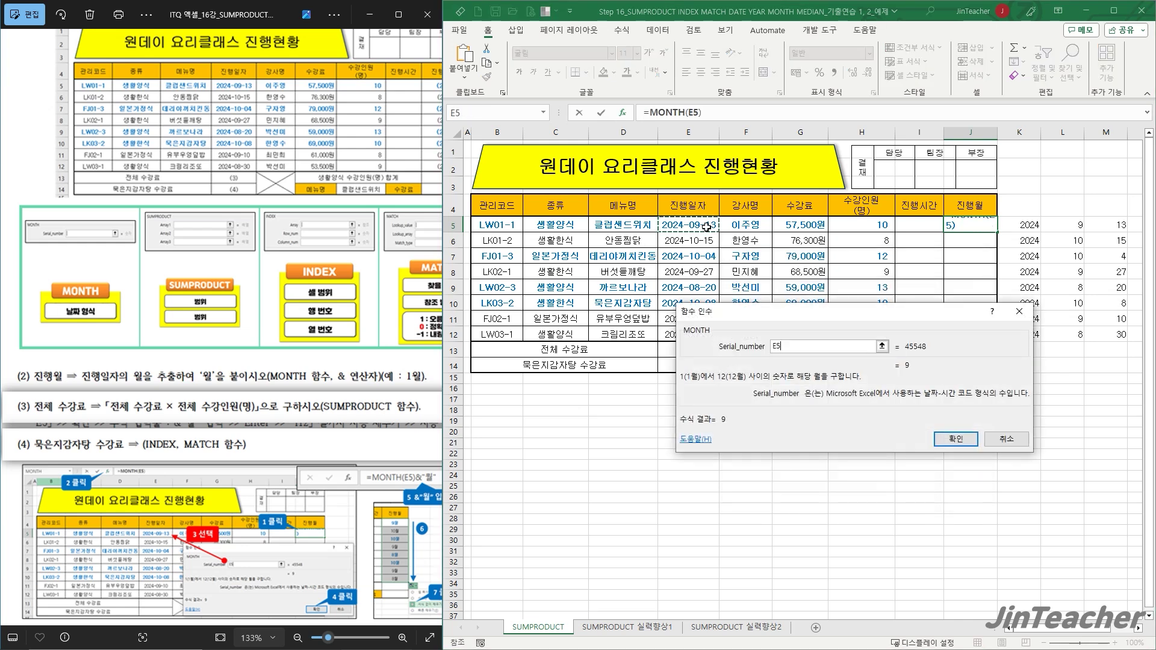
left_click(949, 437)
Step: Append &"월" to the MONTH formula in J5 and fill it down to J12
left_click(752, 114)
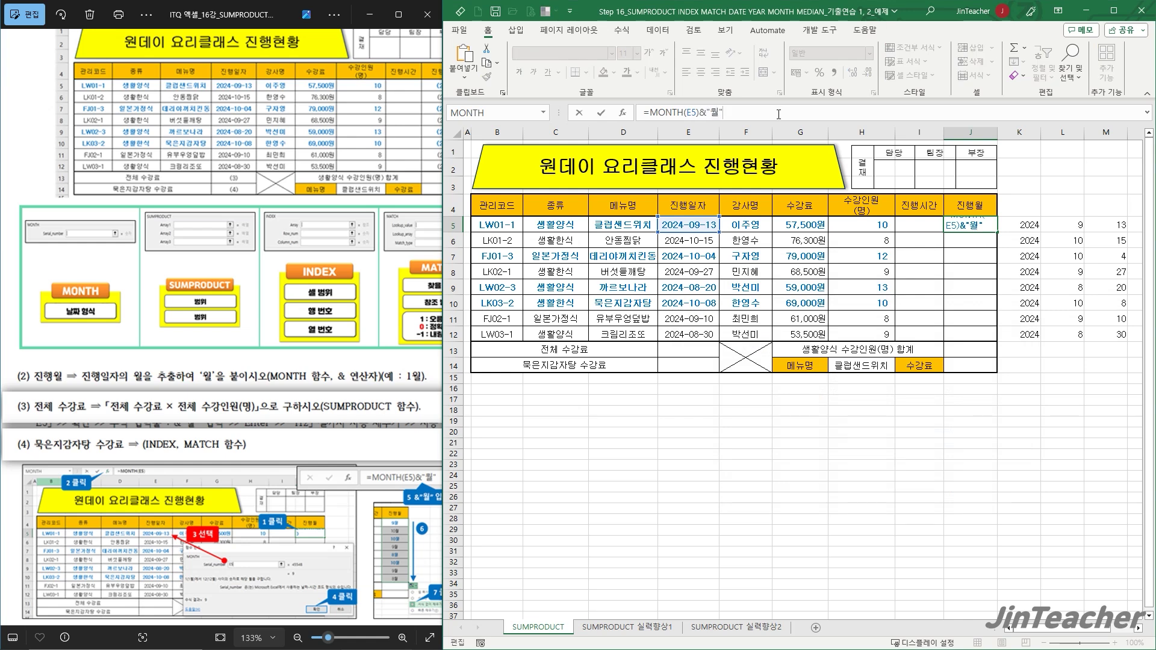
type("&\"월\"")
key("Return")
left_click(991, 230)
left_click_drag(997, 233, 994, 342)
left_click(1004, 349)
left_click(1053, 392)
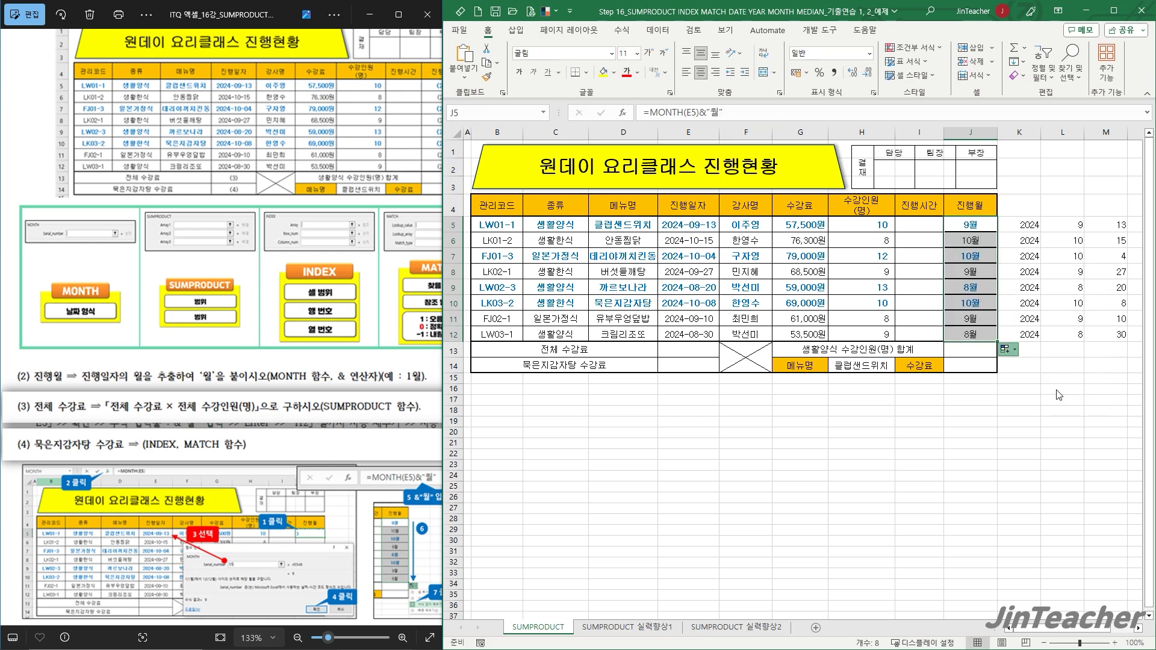
left_click(970, 336)
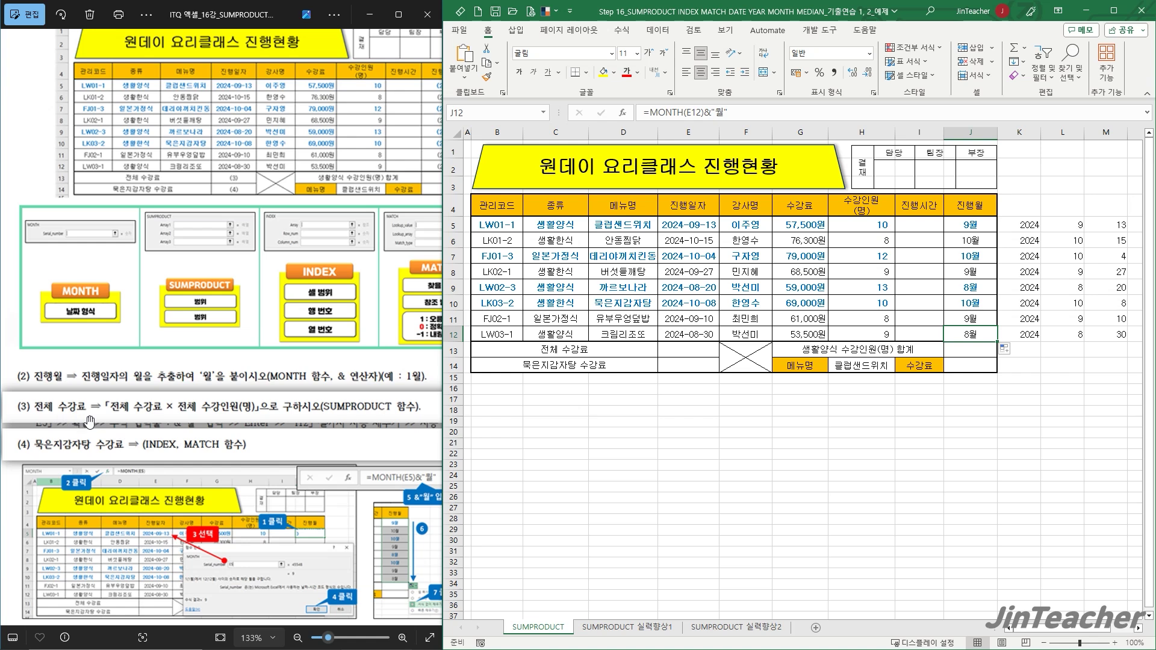
left_click(699, 350)
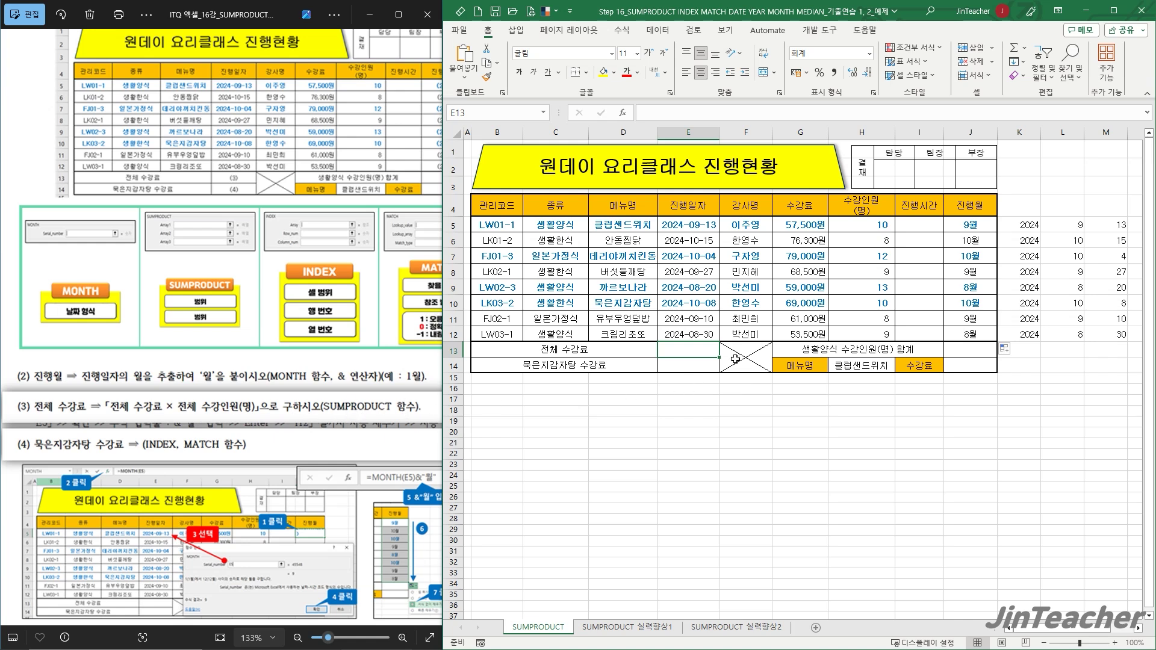
left_click_drag(810, 225, 793, 333)
left_click_drag(867, 227, 870, 332)
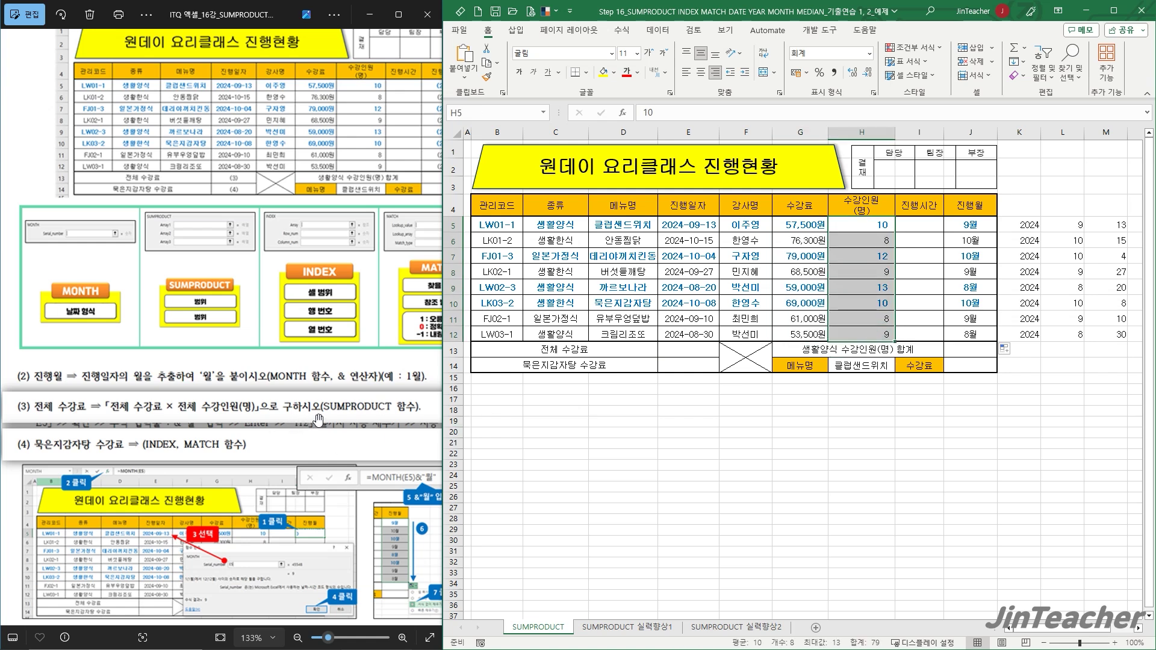
Step: Enter the sample numbers 1, 2, 3, 4 and 5 in cells D17 to D21 below the table
left_click(623, 401)
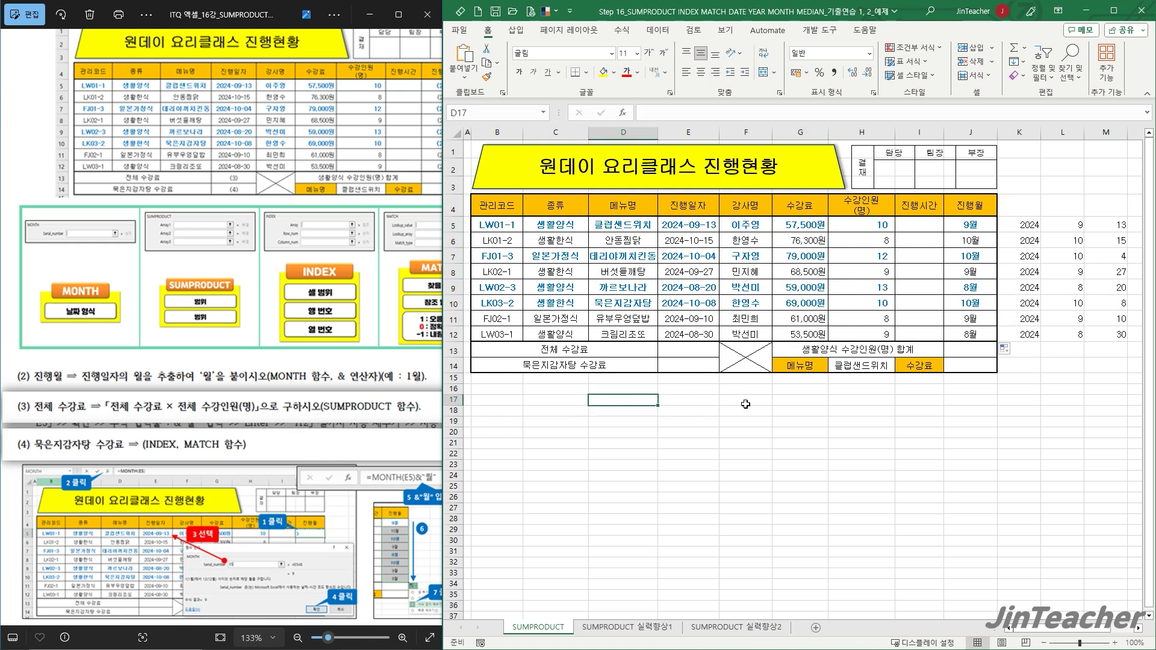
type("12")
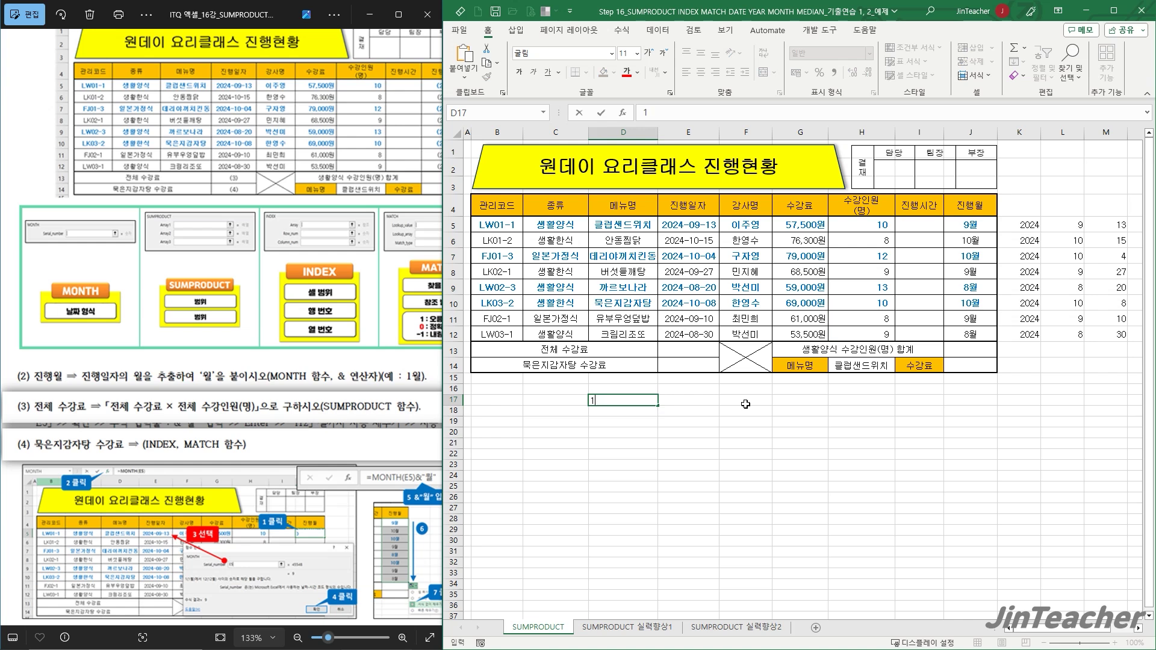
key("Return")
type("2")
key("Return")
type("3")
key("Return")
type("4")
key("Return")
type("5")
key("Return")
Step: Fill cells E17 to E21 with the value 2, beside the sample numbers
left_click_drag(700, 401, 699, 444)
type("2")
key("ctrl+Return")
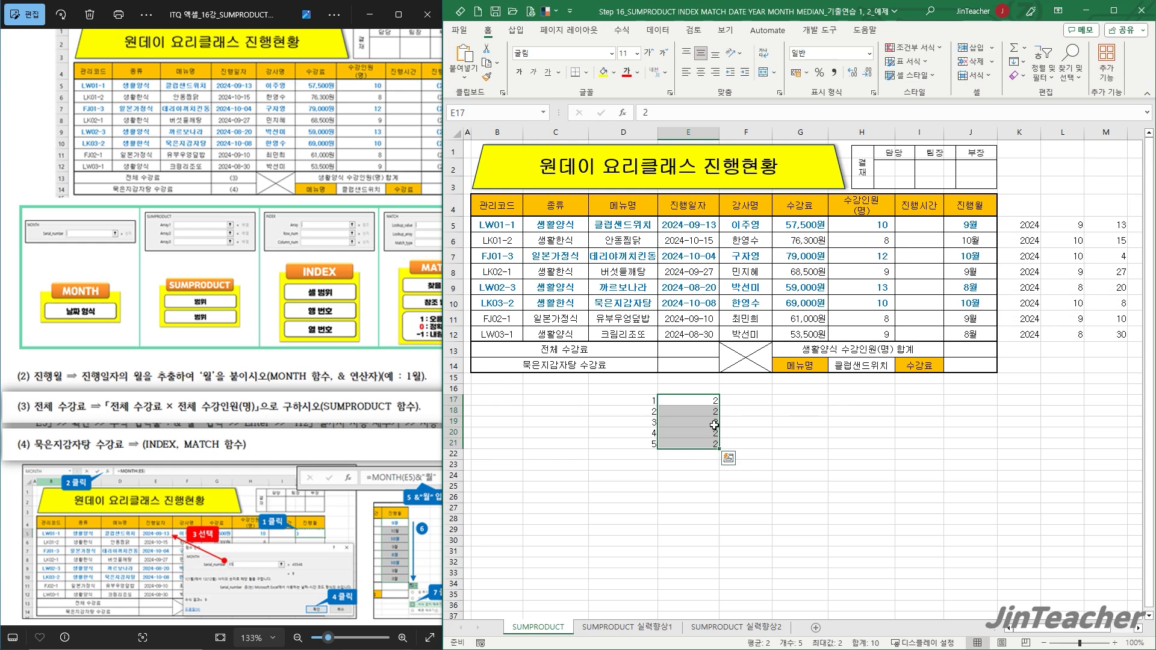
left_click(714, 425)
Step: Multiply D17 by E17 in cell F17 and fill the formula down to F21
left_click(763, 399)
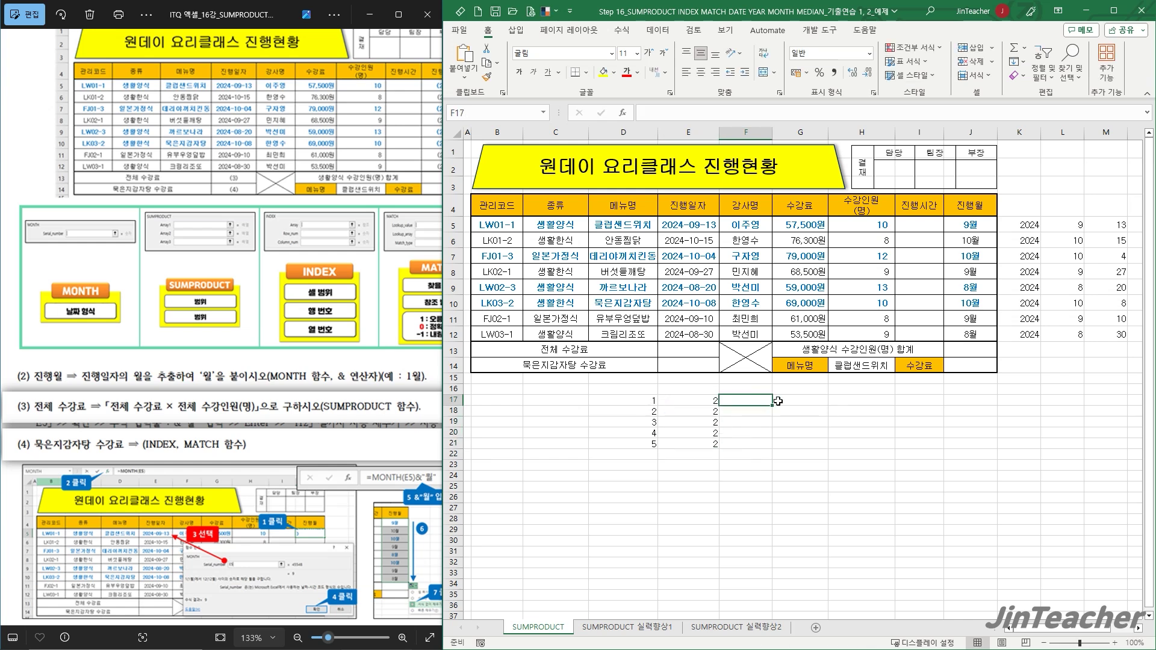
type("=")
left_click(653, 399)
type("*")
left_click(689, 399)
key("Return")
left_click(743, 402)
left_click_drag(771, 450, 771, 450)
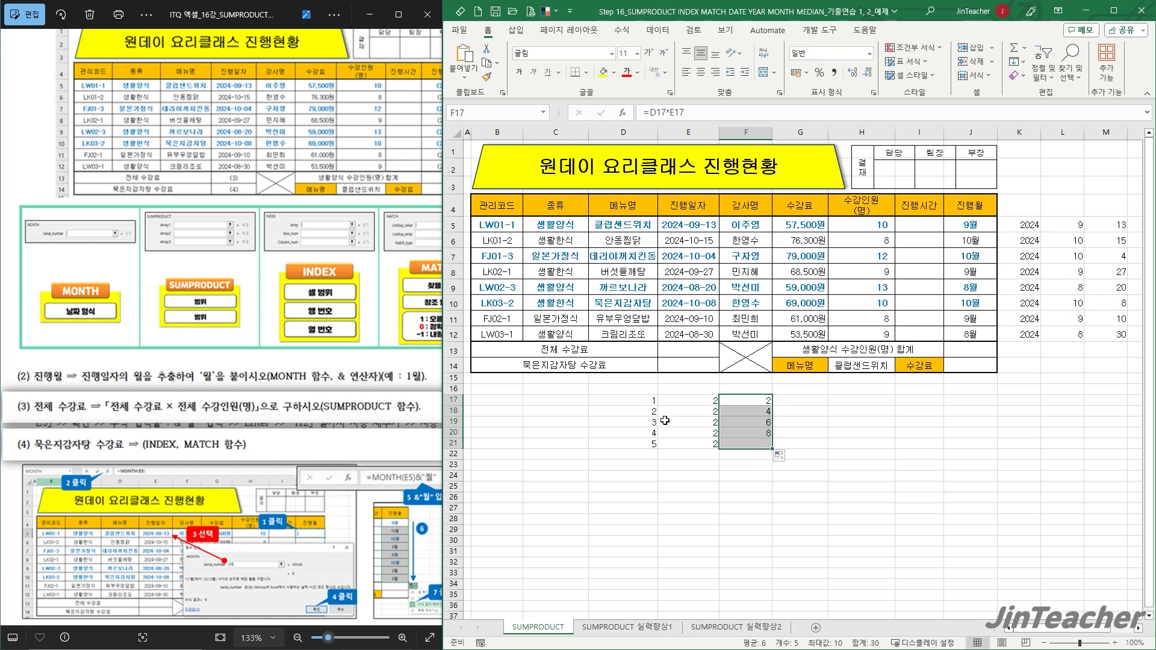
Step: Add up the products F17:F21 with a SUM formula in F22
left_click(758, 453)
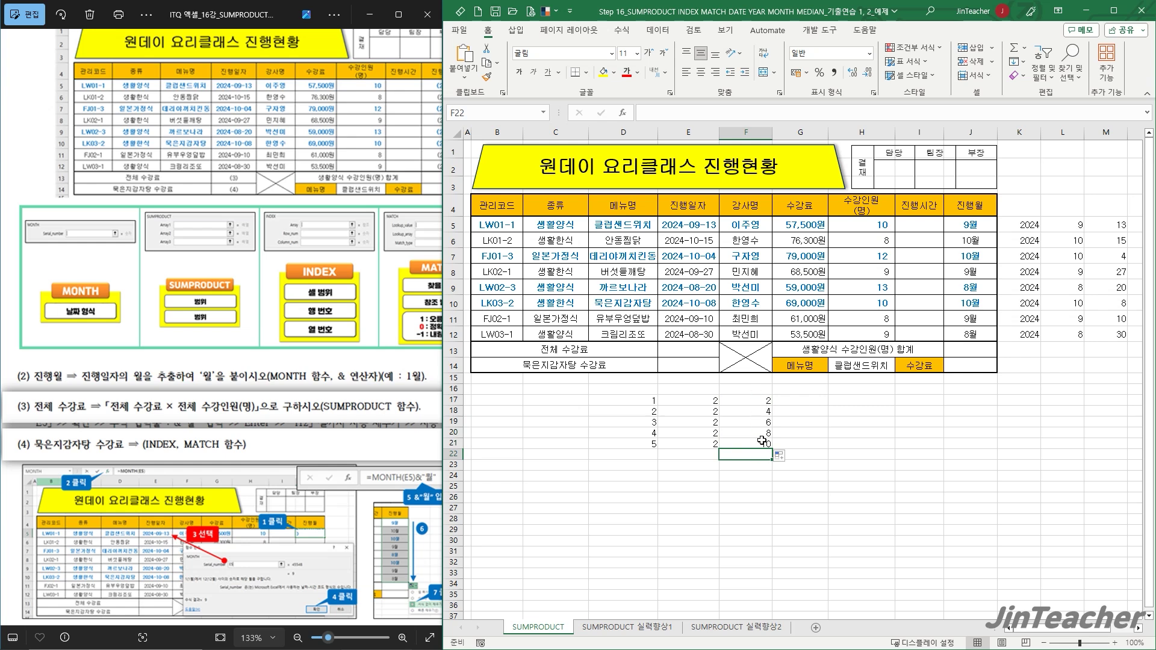
left_click(1014, 50)
key("Return")
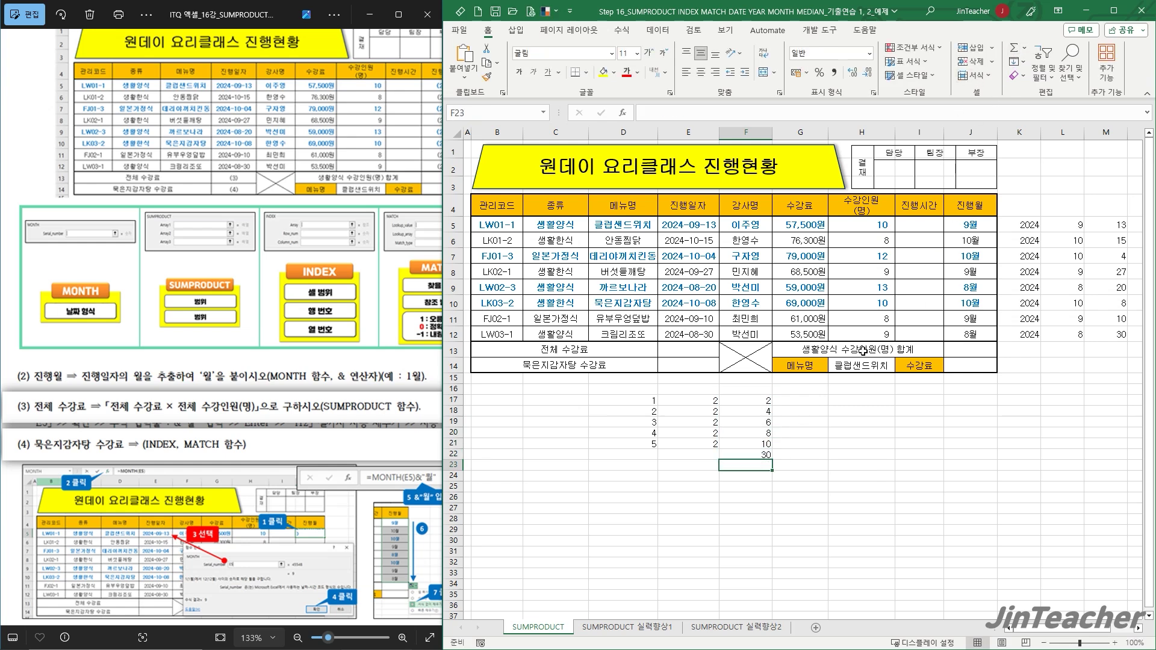
left_click(763, 454)
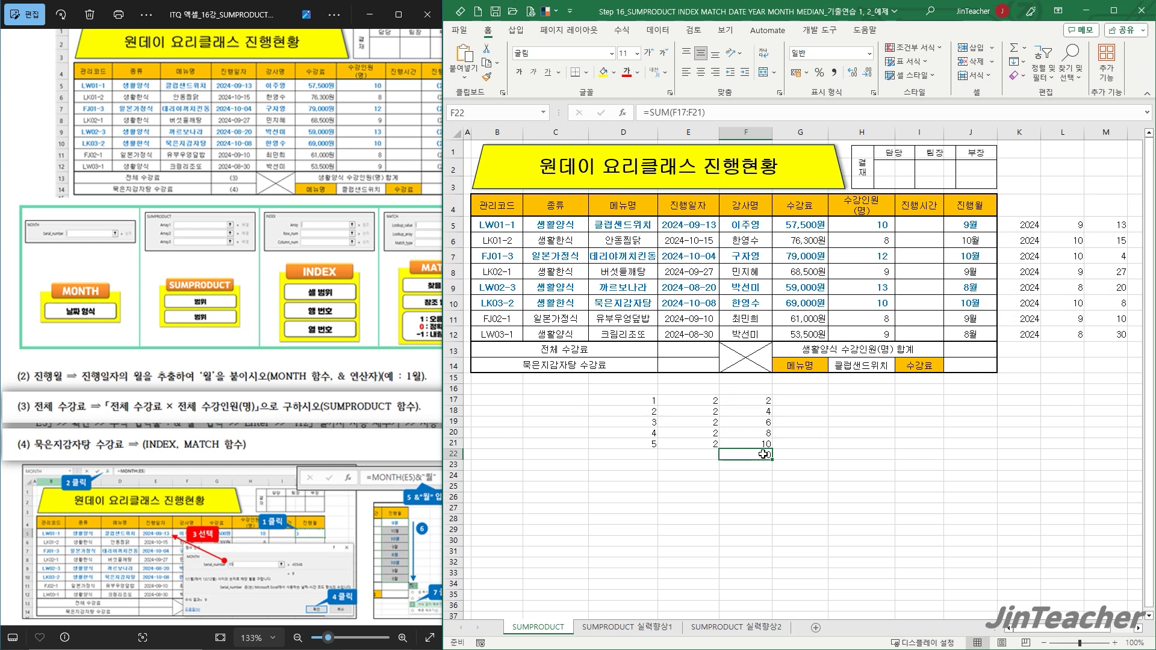
Step: Start a SUMPRODUCT function in G22, beside the SUM formula, choosing it from the list of all functions
left_click(794, 451)
left_click(622, 113)
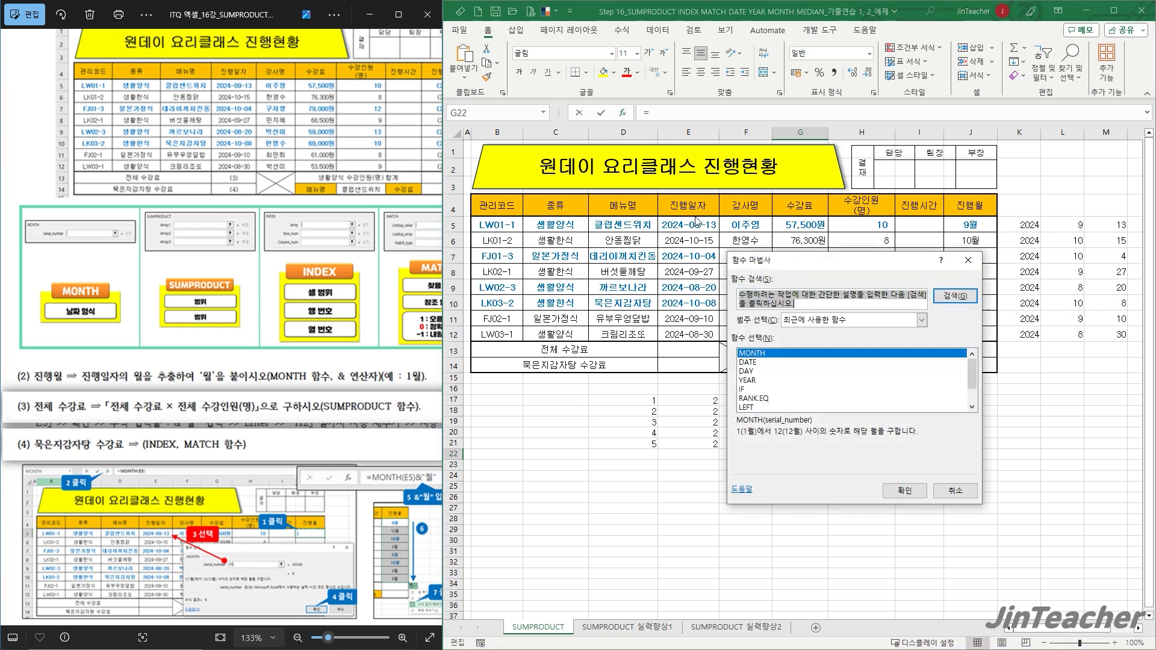
left_click(810, 321)
left_click(804, 341)
left_click(808, 365)
key("s")
scroll(807, 369, "down", 4)
scroll(810, 373, "down", 5)
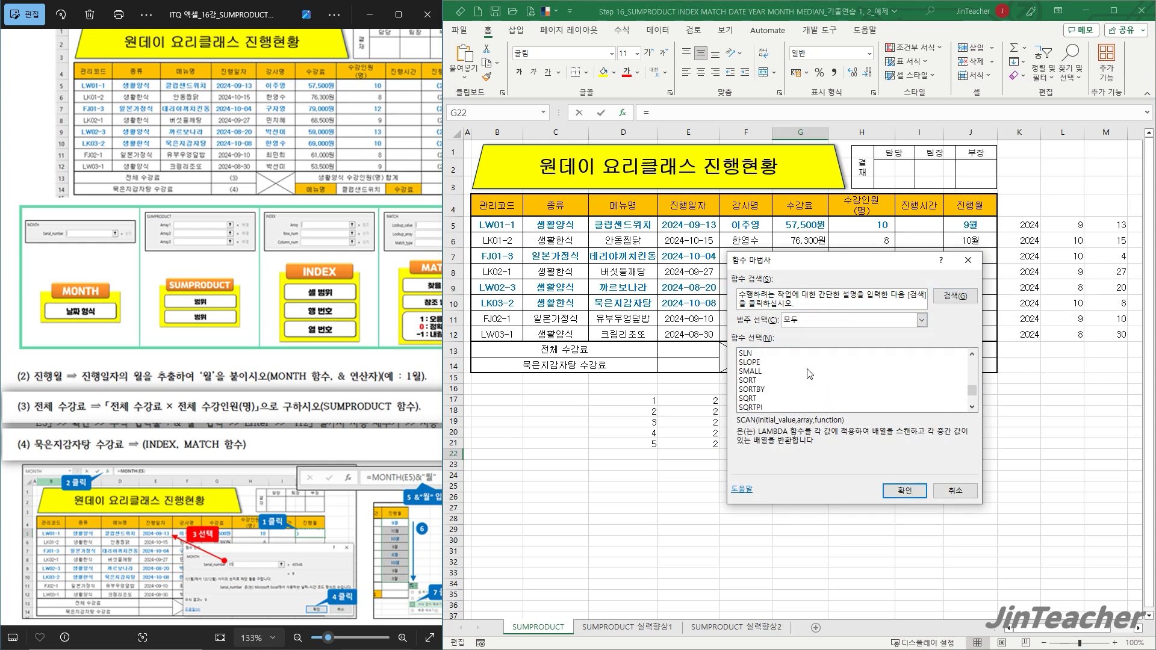
scroll(801, 384, "down", 5)
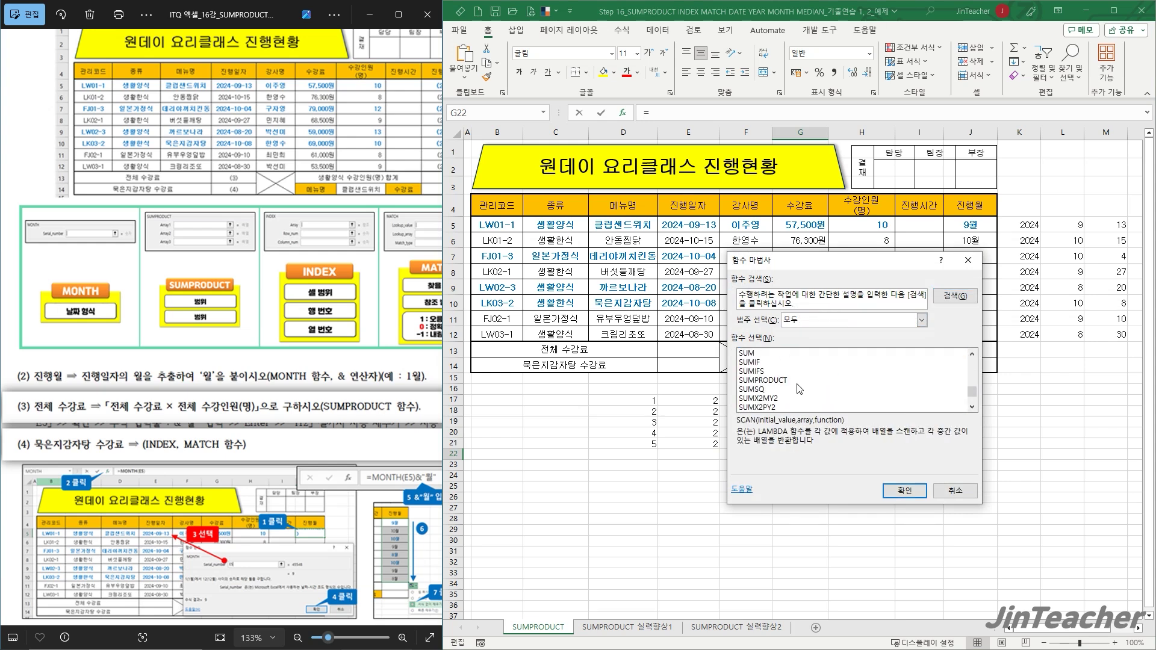
double_click(787, 355)
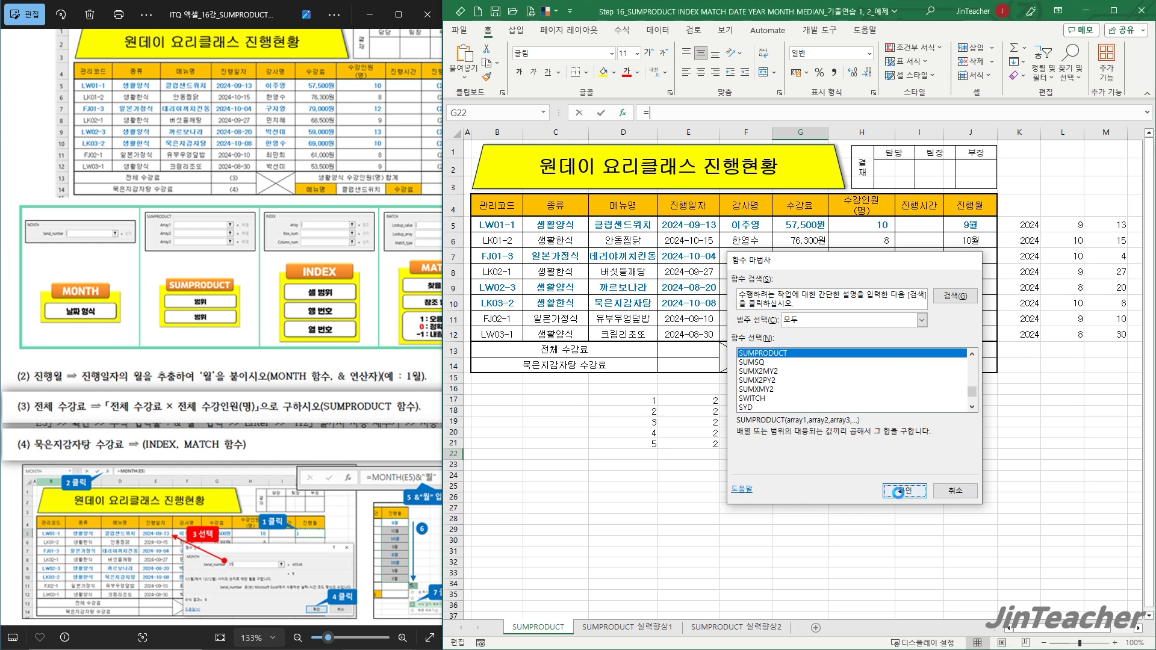
Step: Complete the SUMPRODUCT function in G22 with D17:D21 as the first array and E17:E21 as the second
left_click_drag(705, 356, 825, 416)
left_click_drag(651, 401, 653, 446)
left_click(875, 382)
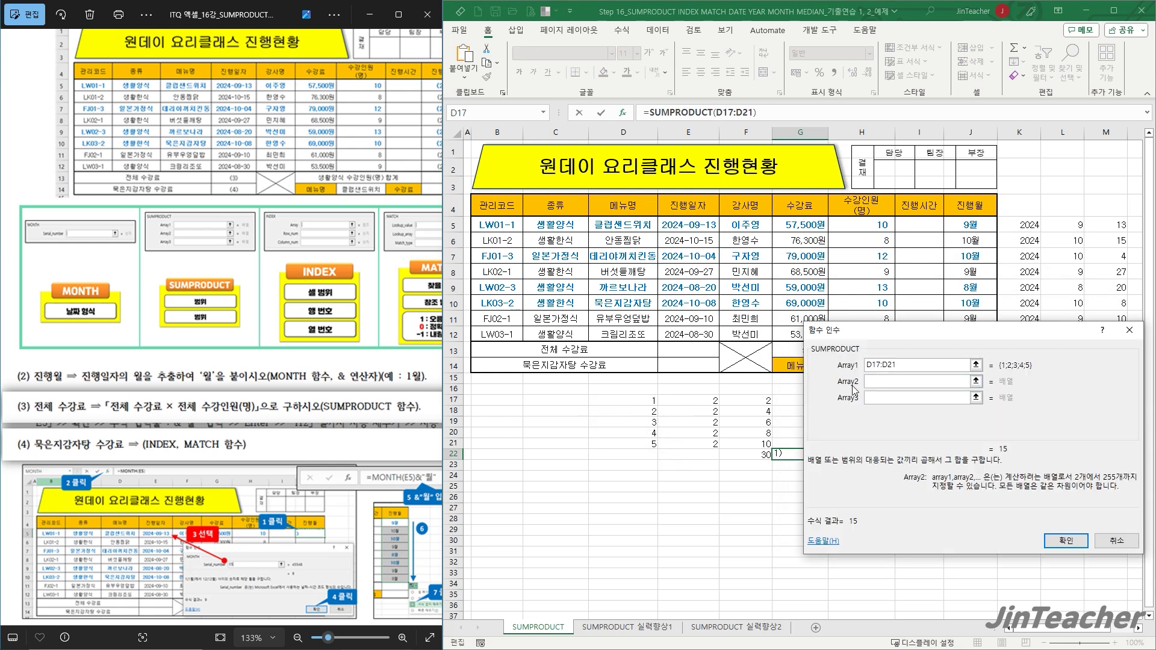
left_click_drag(715, 401, 715, 446)
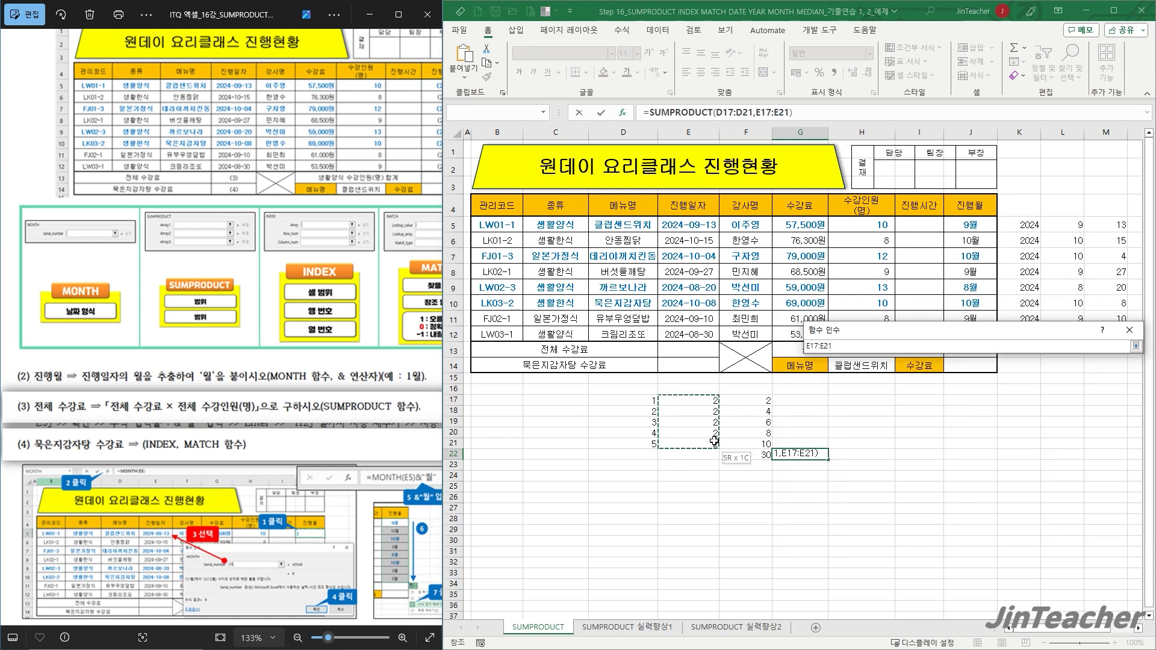
left_click(921, 365)
left_click_drag(653, 401, 651, 446)
left_click_drag(895, 385, 846, 385)
left_click_drag(691, 400, 692, 446)
left_click(1086, 545)
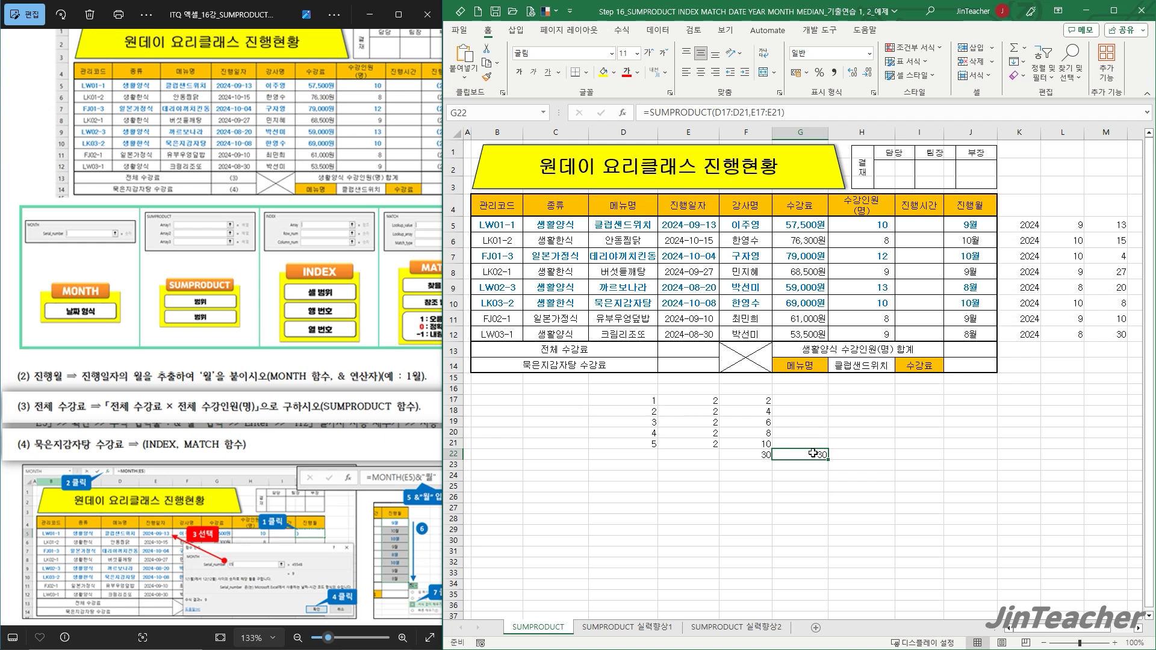
Step: Calculate 전체 수강료 in E13 with SUMPRODUCT, using G5:G12 as the first array and H5:H12 as the second
left_click(704, 357)
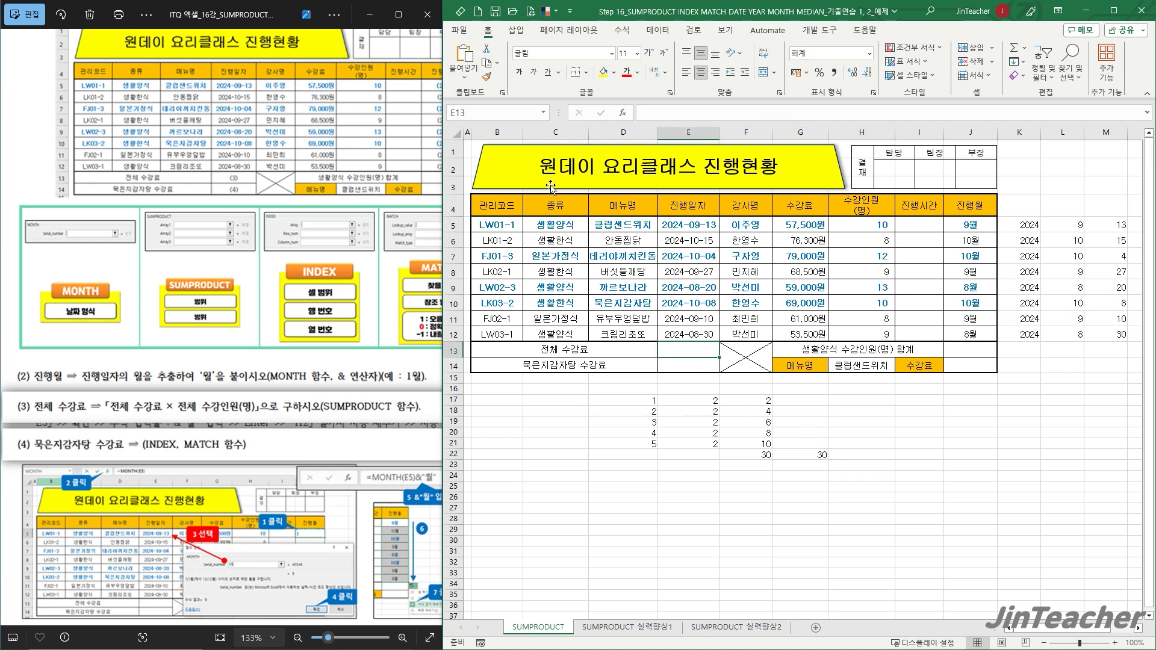
left_click(623, 113)
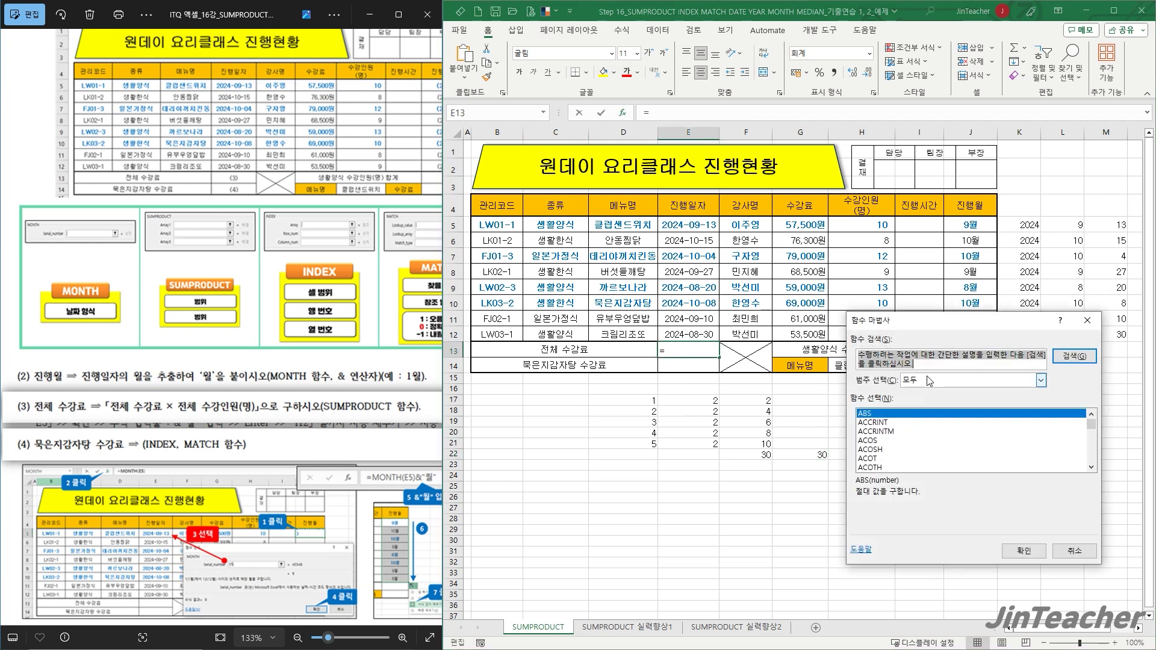
left_click(927, 379)
left_click(913, 395)
left_click(1026, 542)
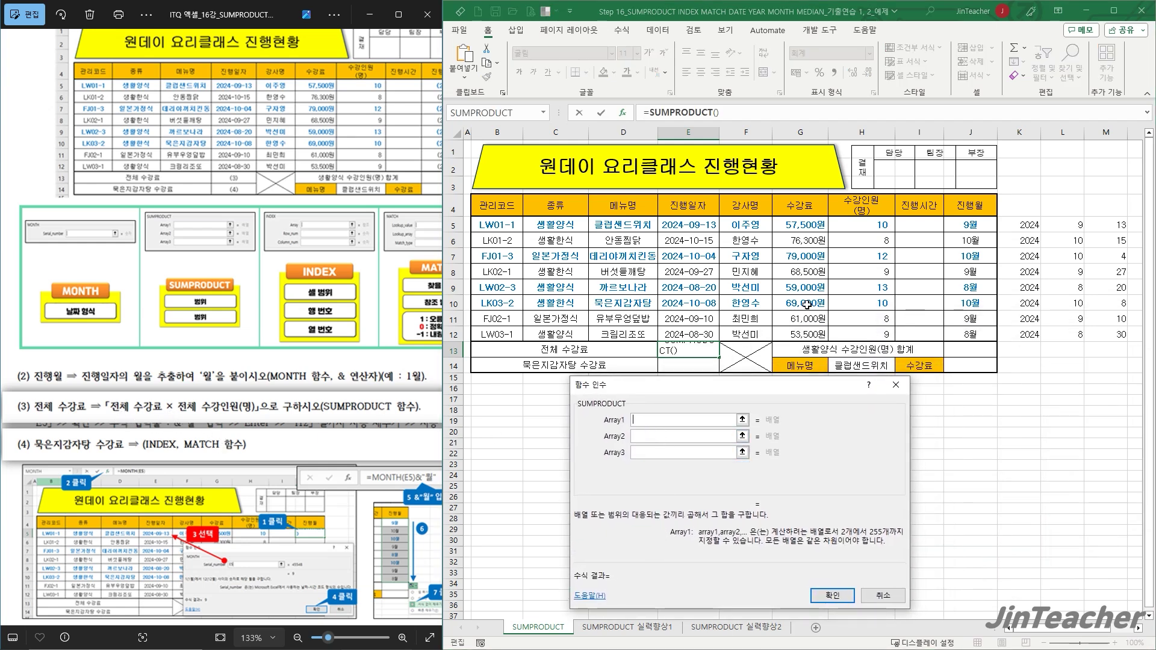
left_click_drag(795, 223, 801, 335)
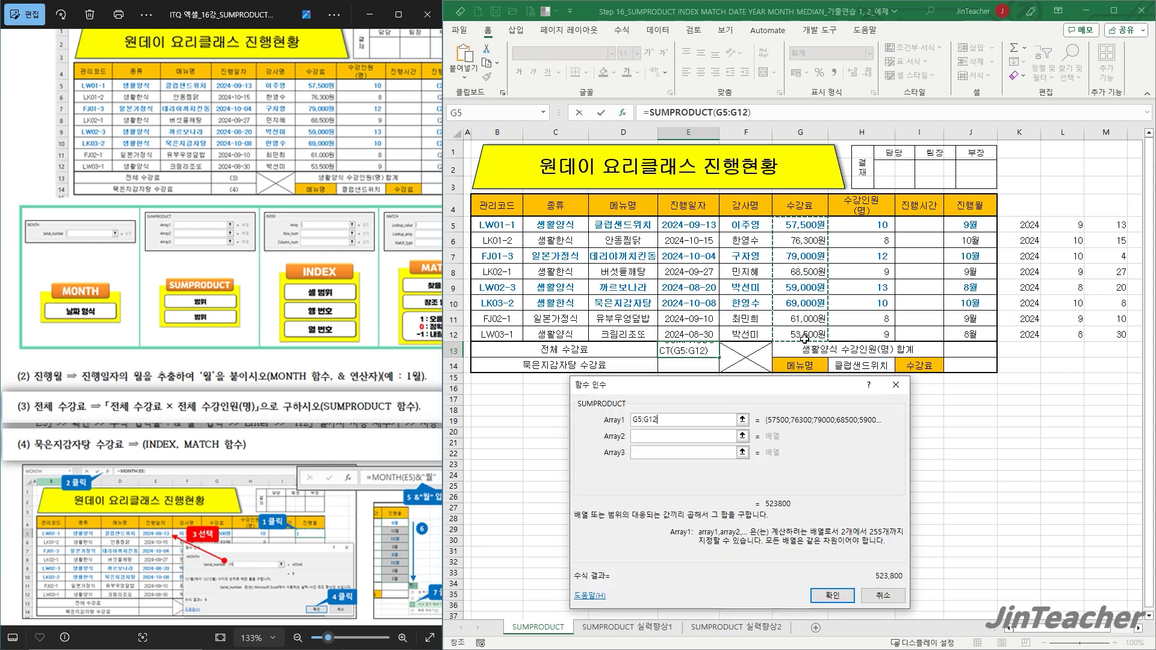
left_click(640, 438)
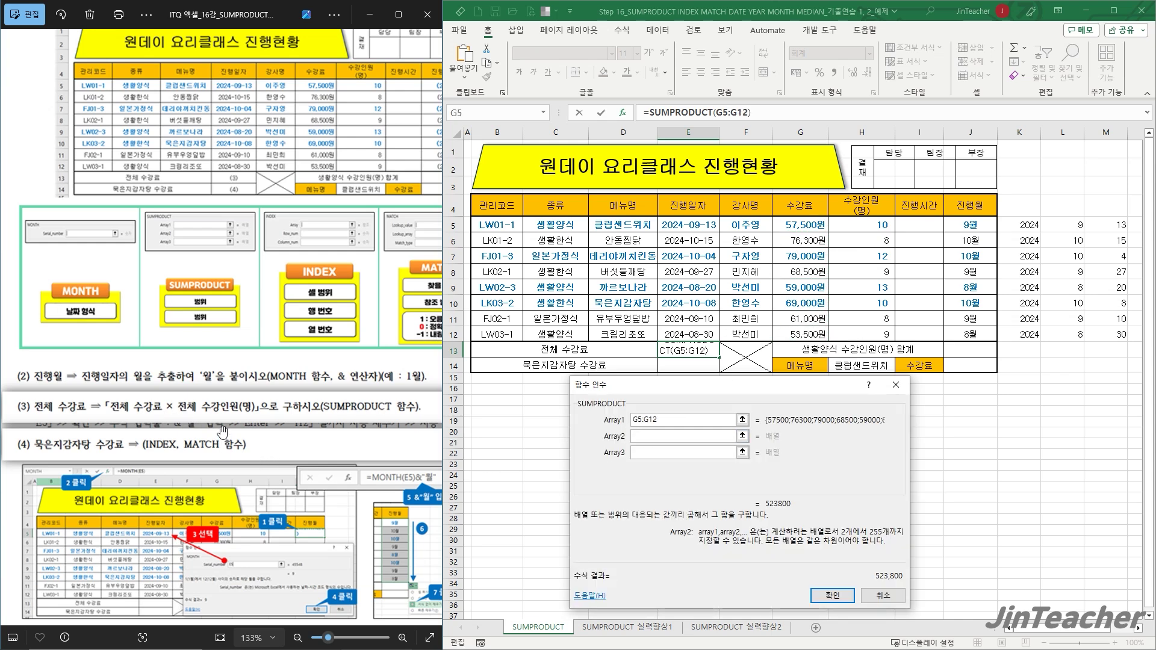
left_click_drag(848, 231, 860, 335)
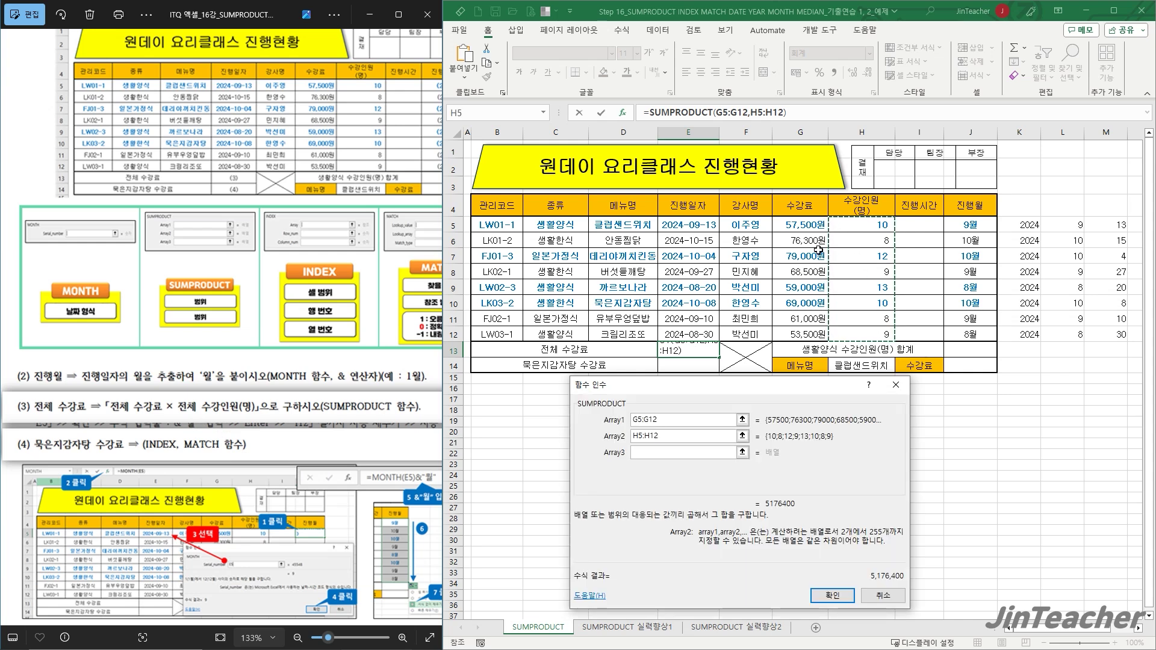
left_click(844, 596)
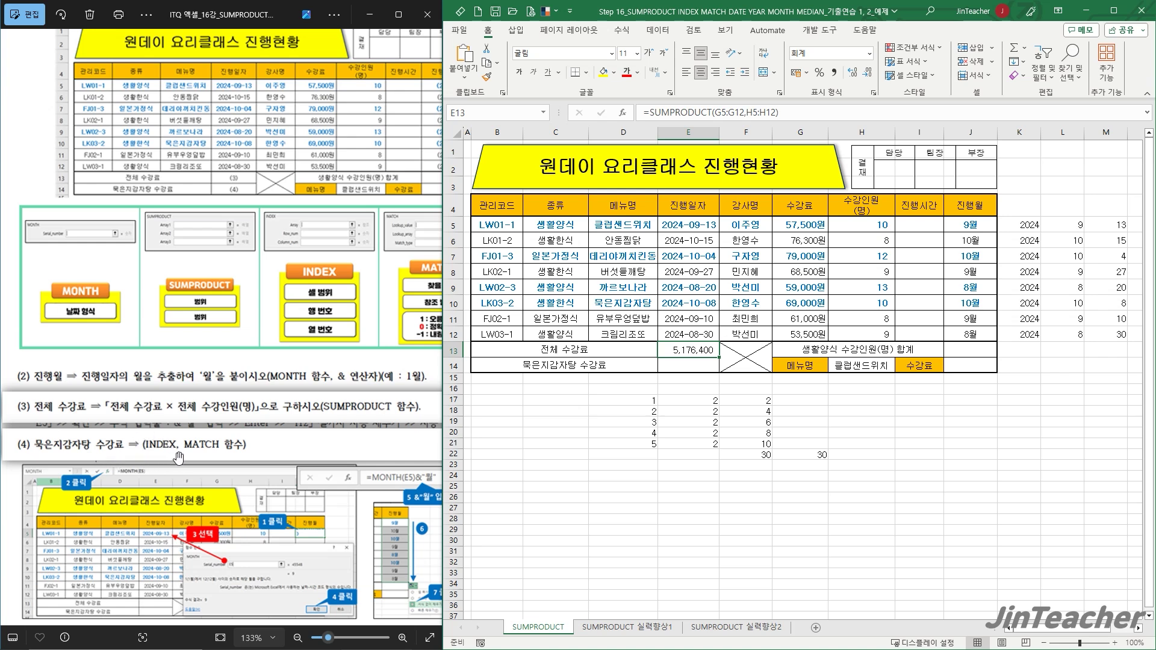
Step: Examine the empty 묵은지감자탕 수강료 cell, the 메뉴명 range D5:D12 and the row of 묵은지감자탕 for the INDEX and MATCH task
left_click(710, 364)
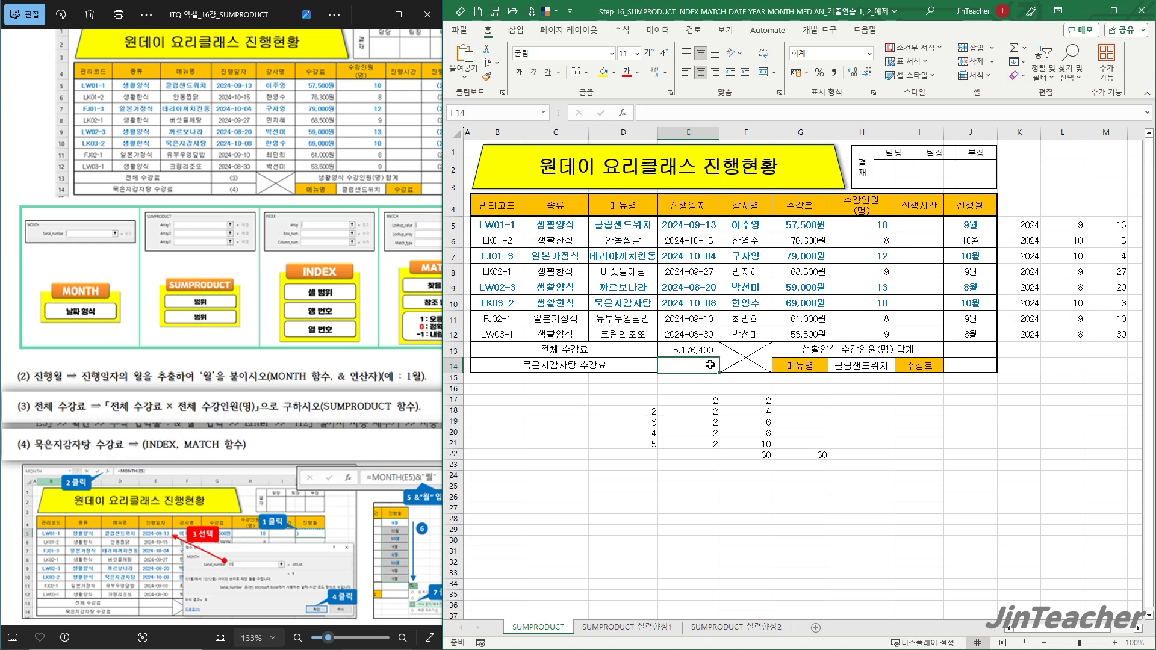
left_click_drag(643, 224, 808, 304)
left_click(623, 301)
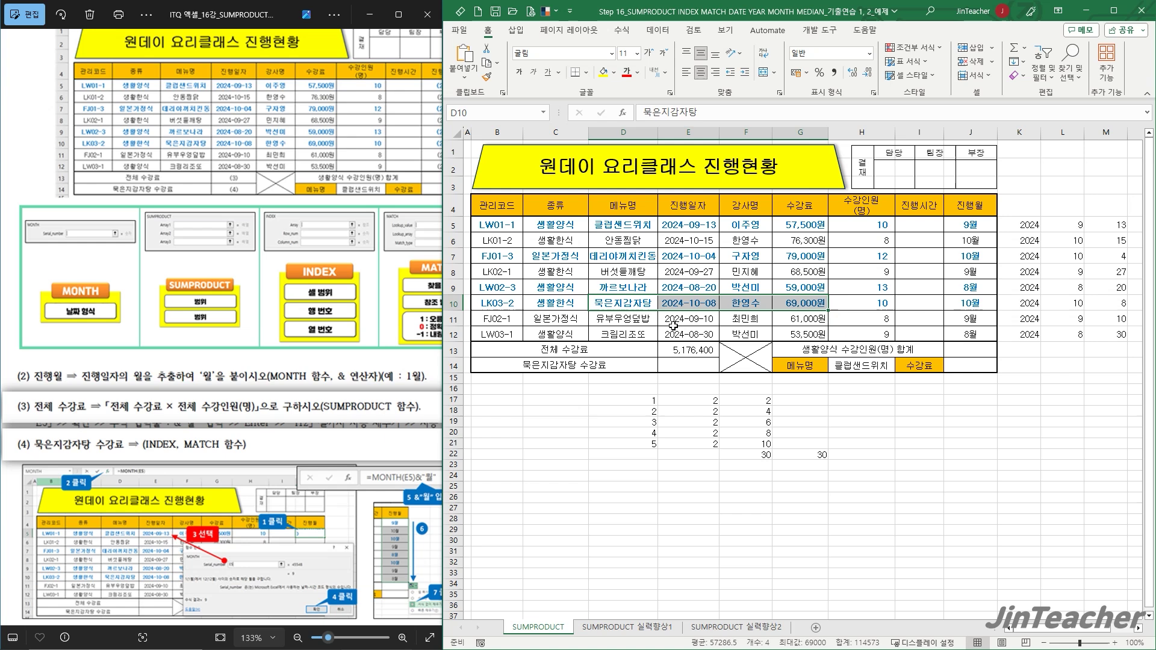
left_click_drag(627, 221, 626, 334)
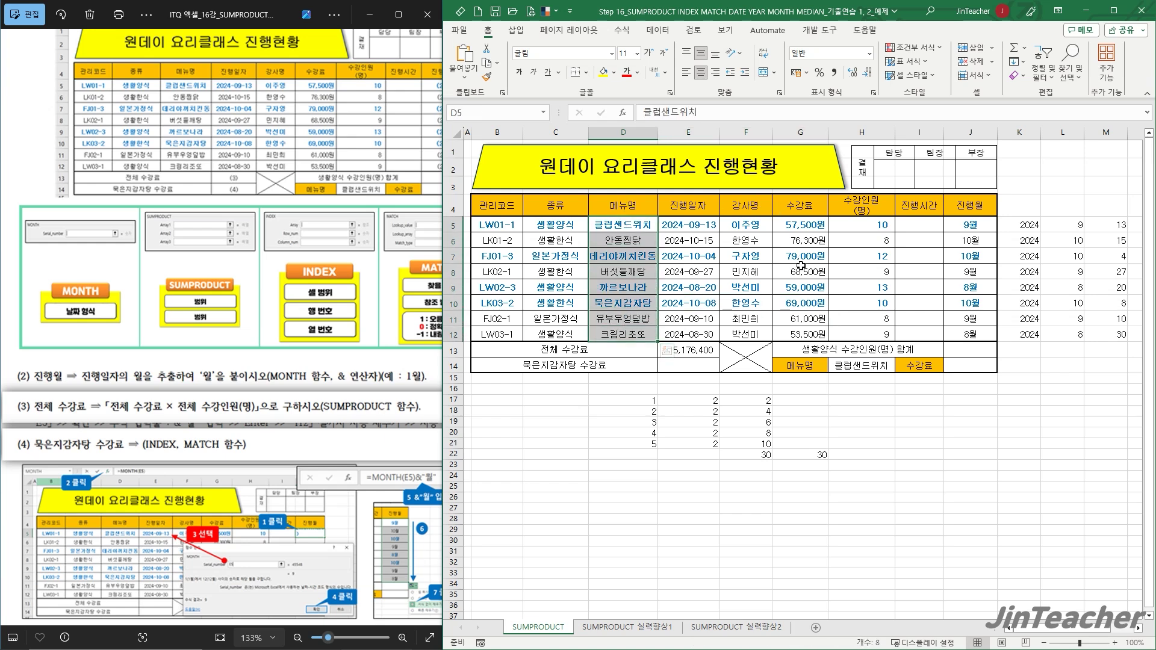
left_click(983, 360)
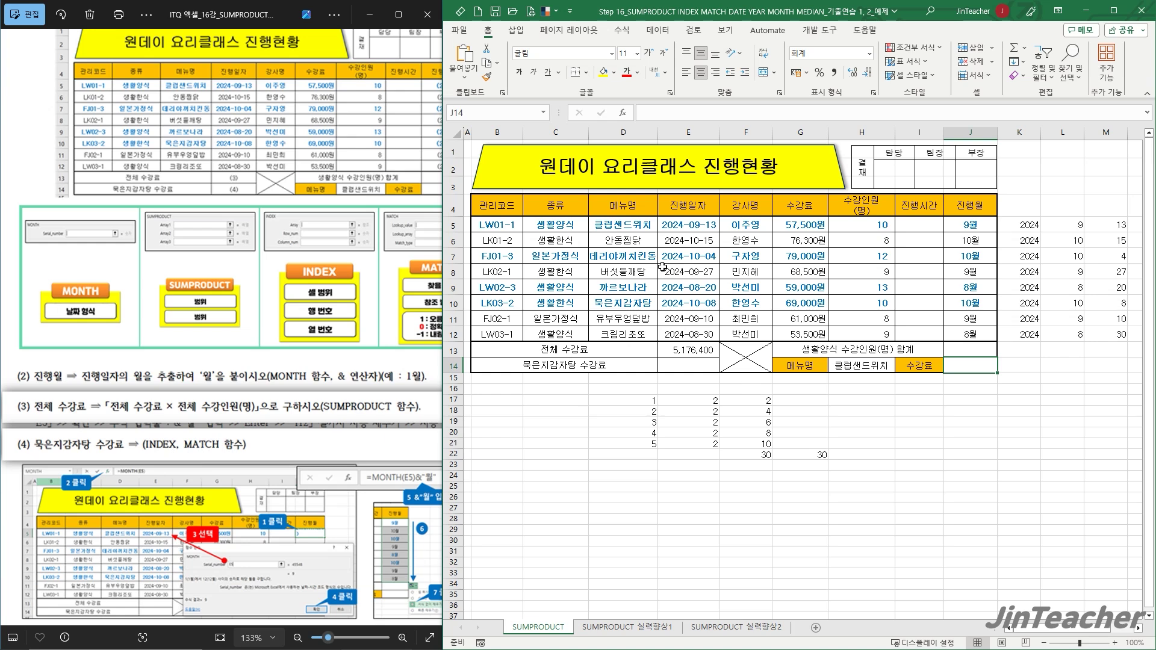
left_click_drag(636, 221, 624, 336)
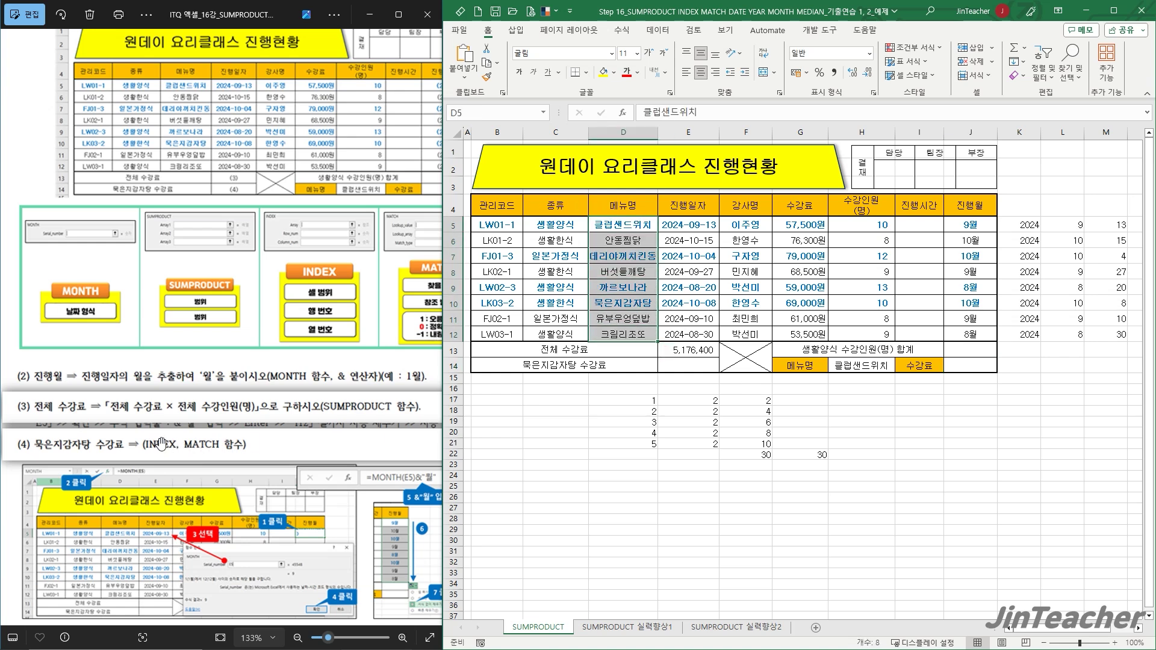
left_click(682, 403)
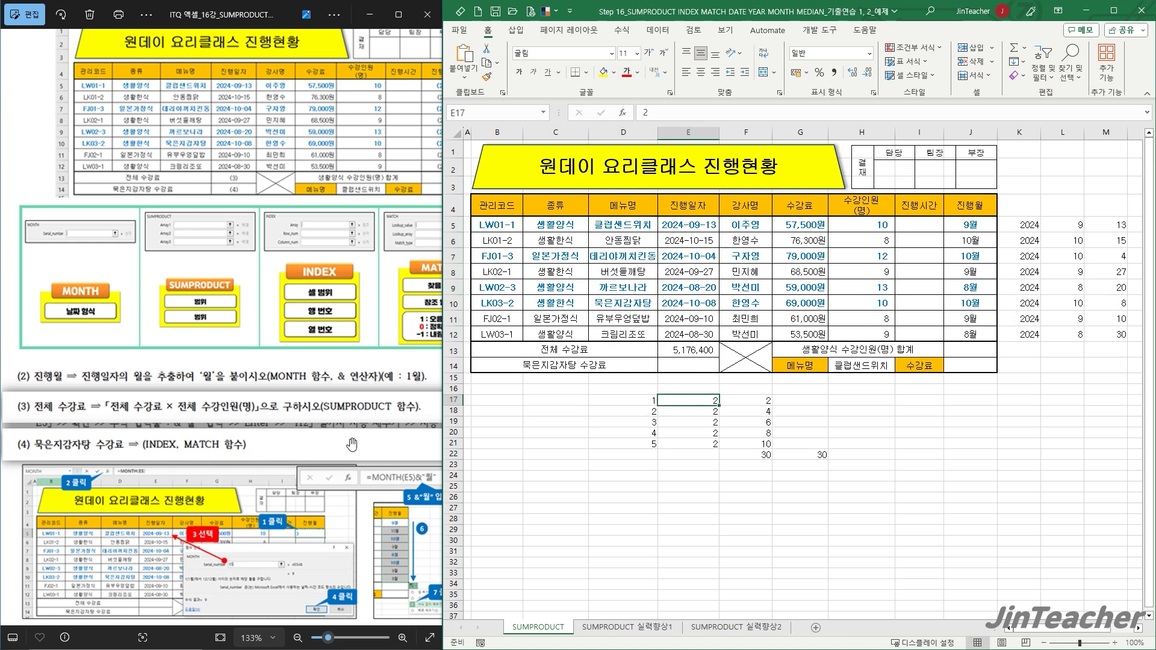
left_click(630, 400)
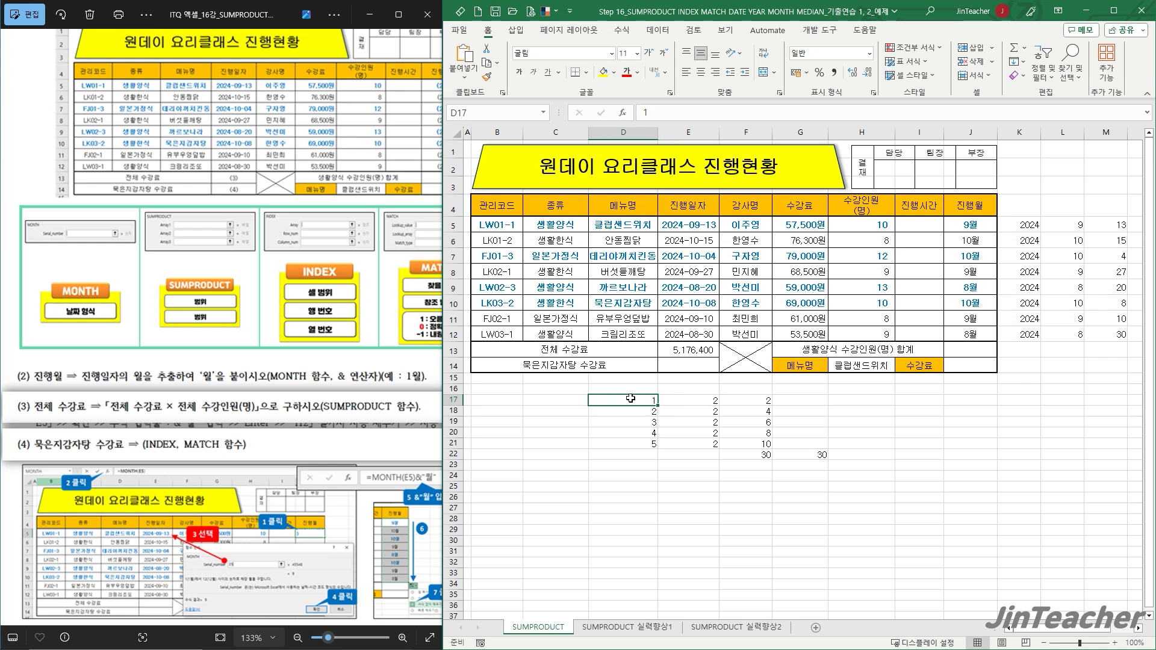
Step: Start a MATCH function in the empty practice cell H17, choosing it from the list of all functions
left_click(864, 401)
left_click(626, 112)
left_click(770, 313)
key("m")
scroll(768, 319, "down", 1)
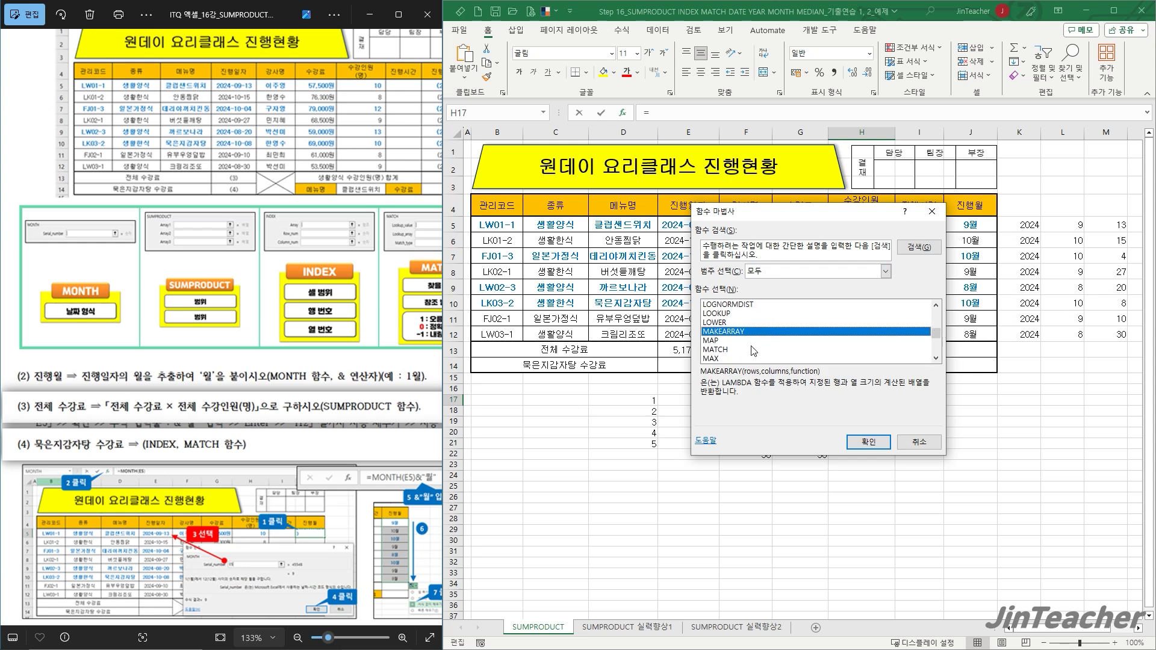
left_click(756, 349)
key("Return")
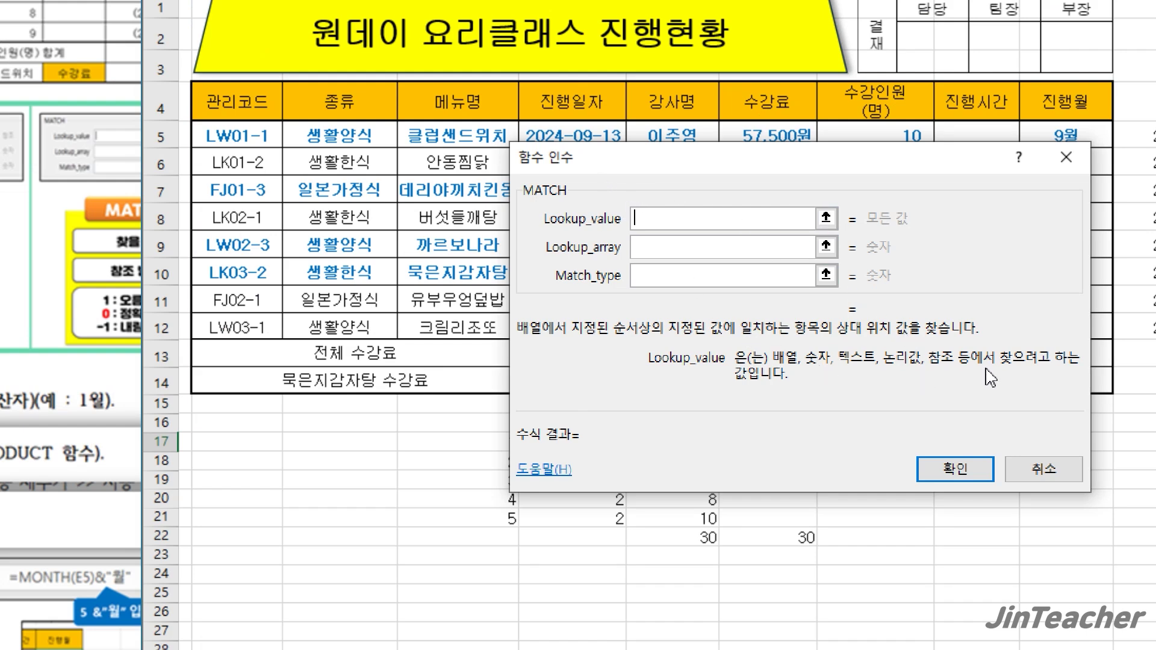
Step: Set the MATCH lookup value to the 묵은지감자탕 cell D10, keeping the menu names uncovered by the dialog
left_click_drag(596, 350, 620, 310)
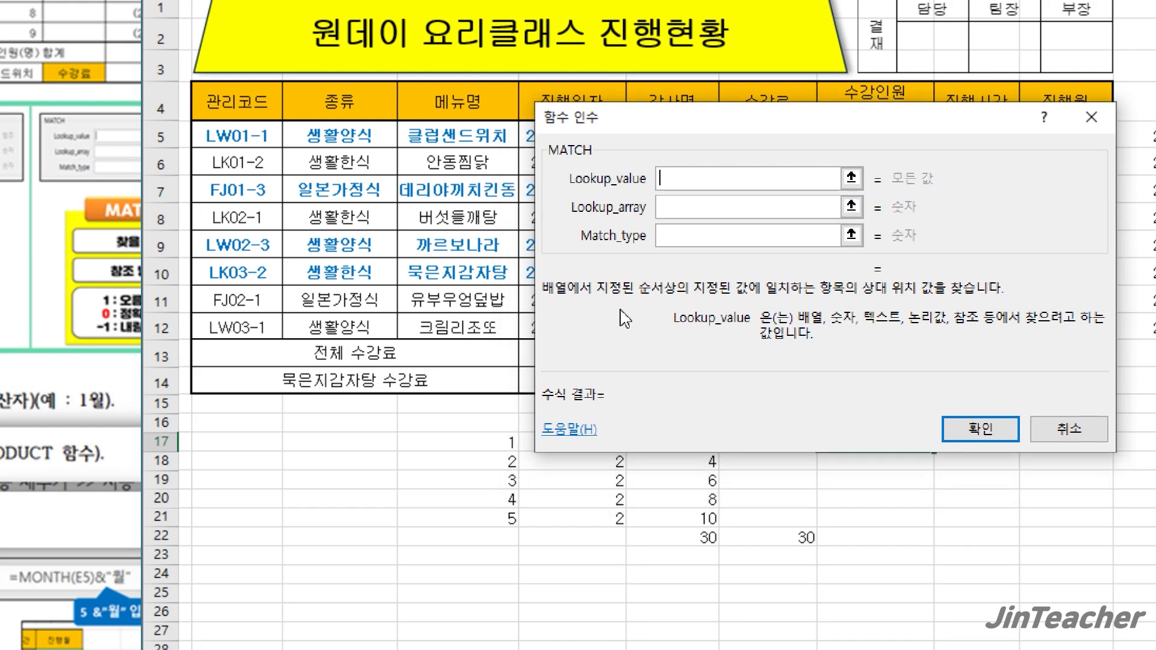
left_click(468, 268)
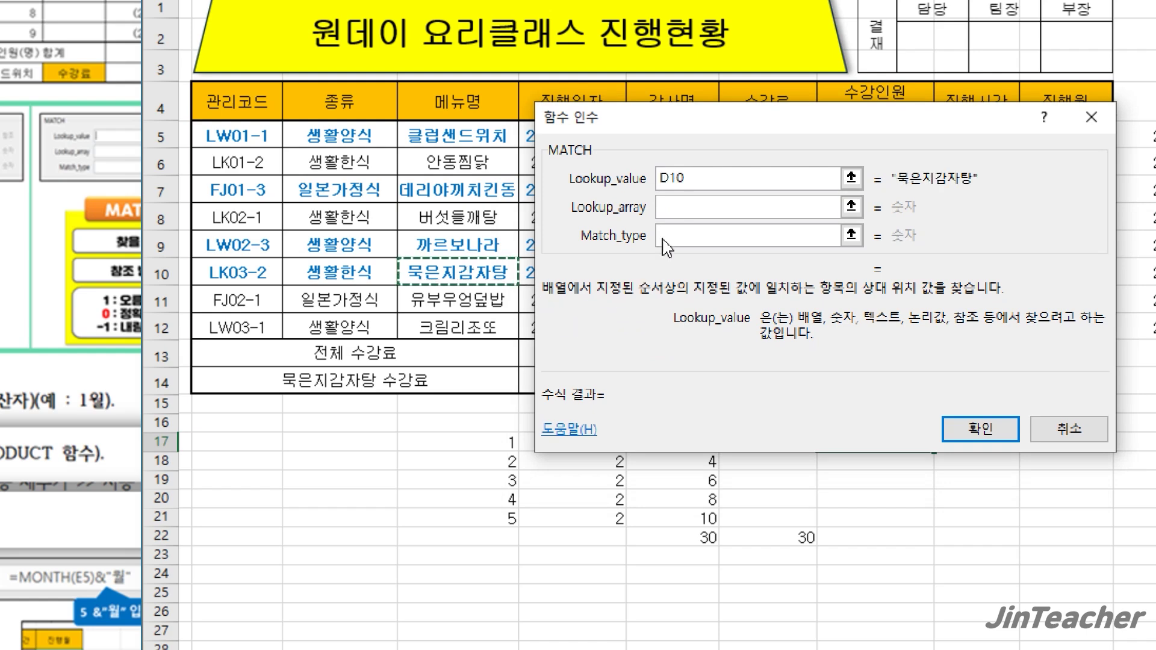
left_click(638, 174)
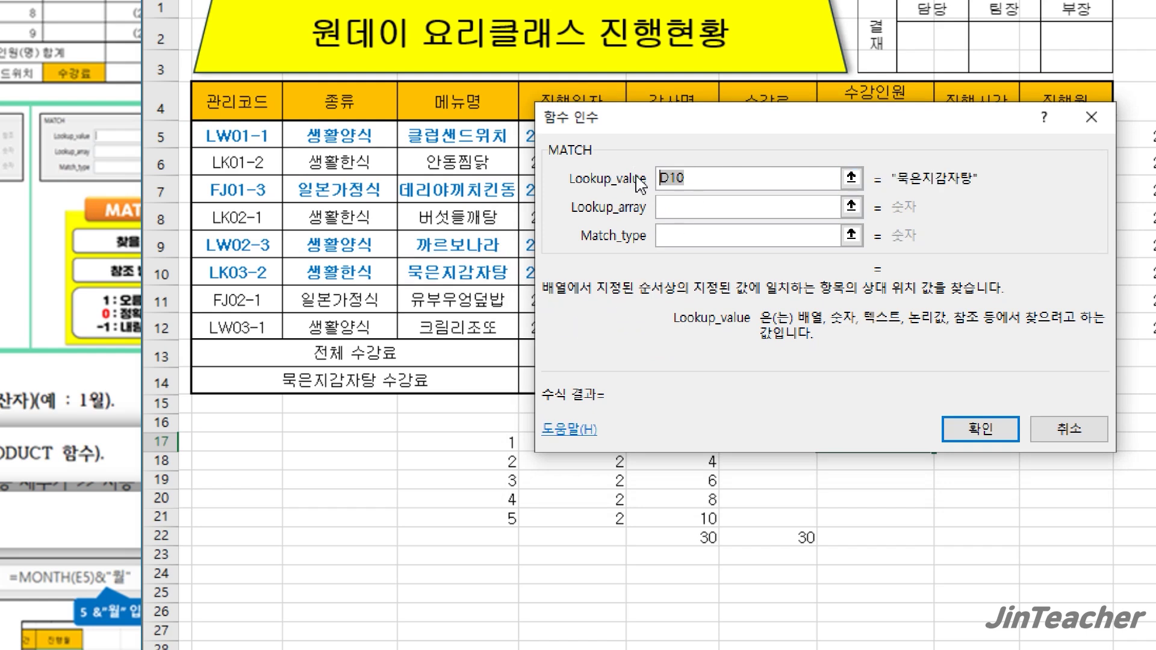
left_click_drag(694, 176, 639, 168)
left_click(462, 275)
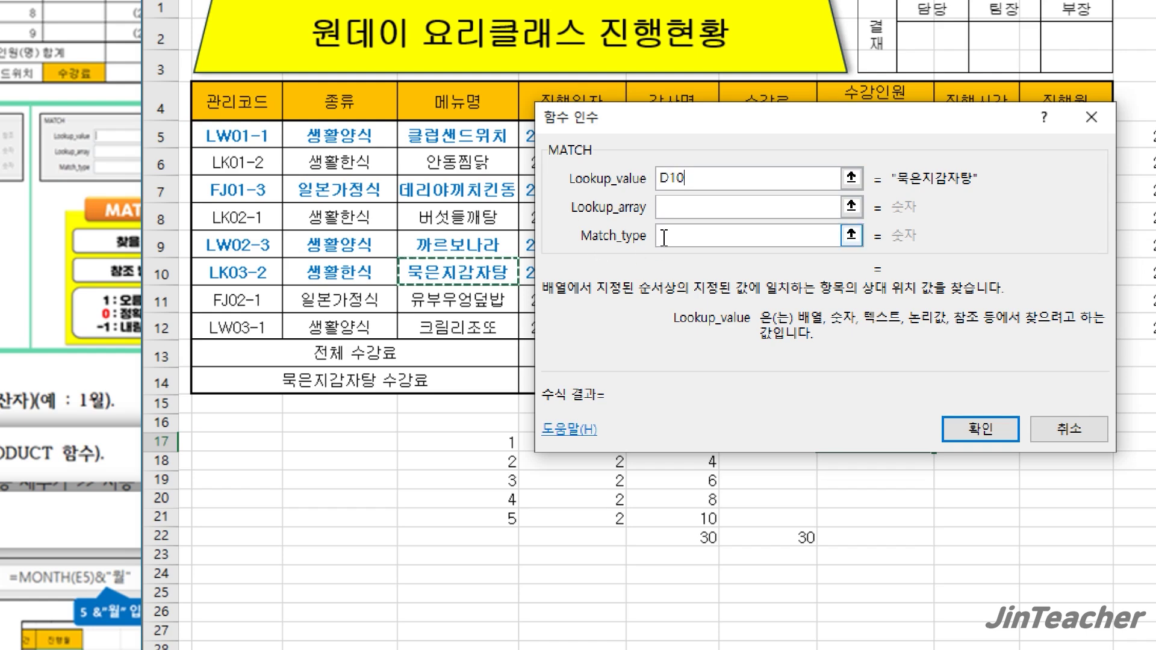
Step: Set the MATCH lookup array to the 메뉴명 range D5:D12 and the match type to 0
left_click(701, 208)
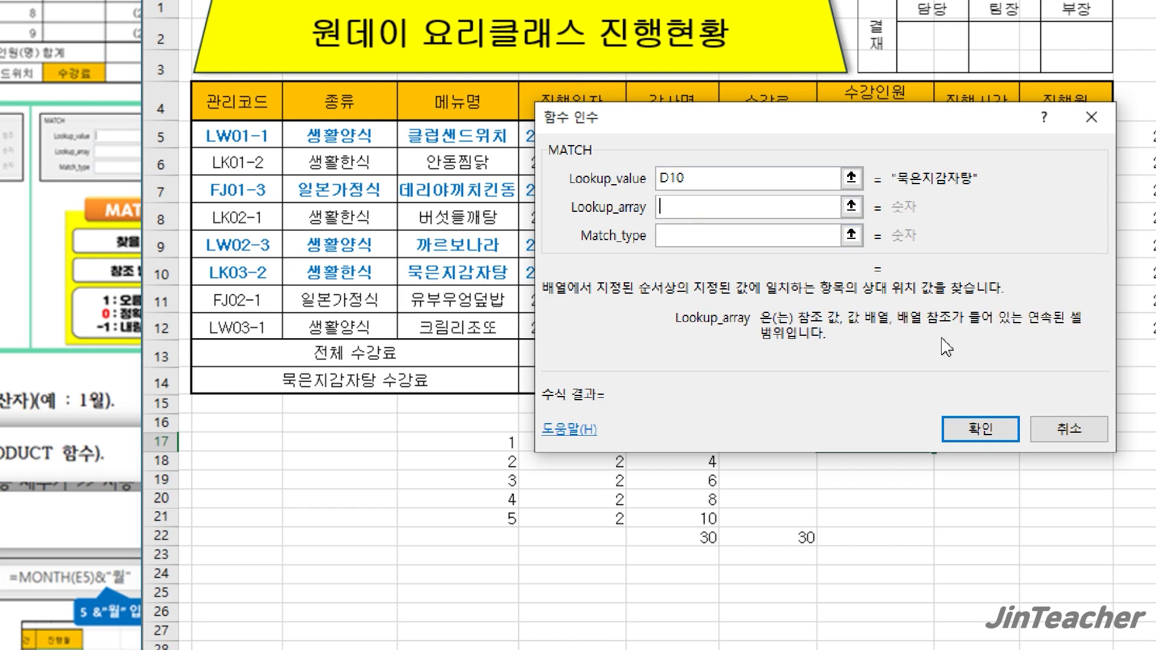
left_click(422, 128)
left_click_drag(423, 128, 432, 324)
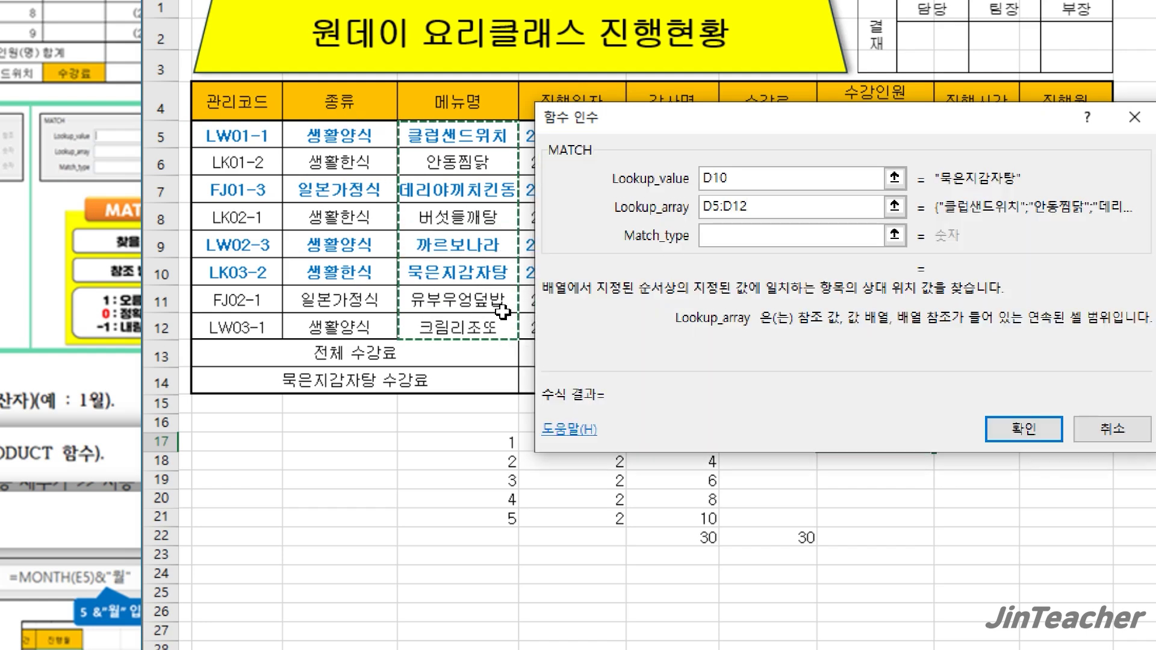
left_click(751, 235)
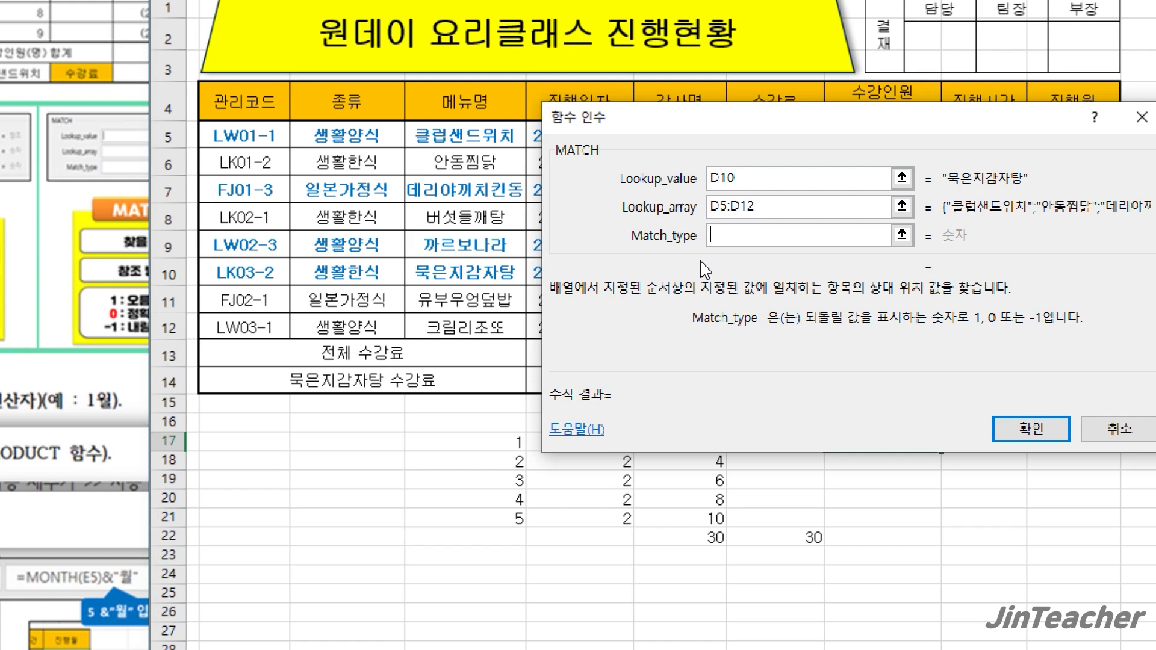
type("0")
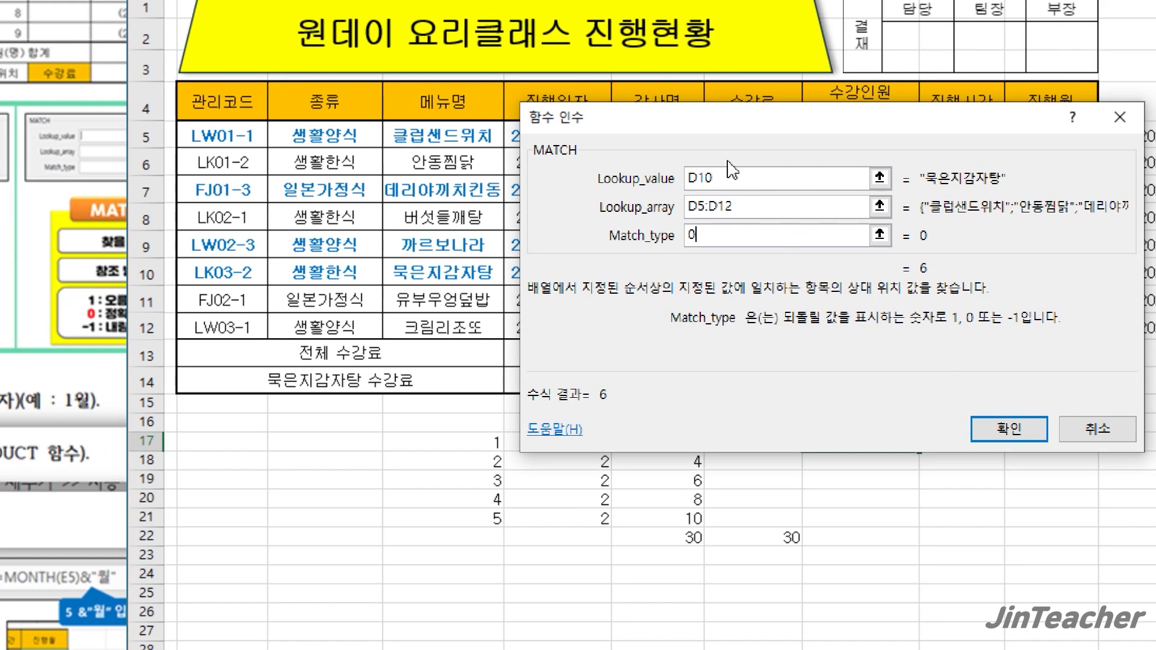
Step: Review the MATCH arguments, reselect D5:D12 as the lookup array and confirm the formula in H17
left_click(731, 175)
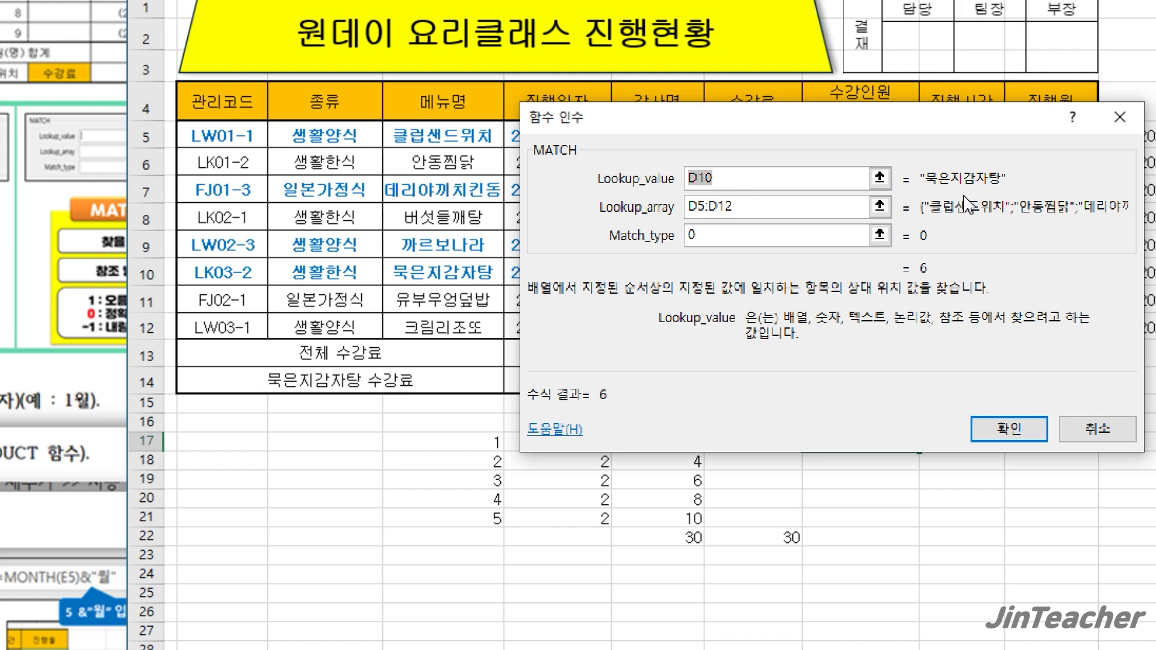
left_click(693, 237)
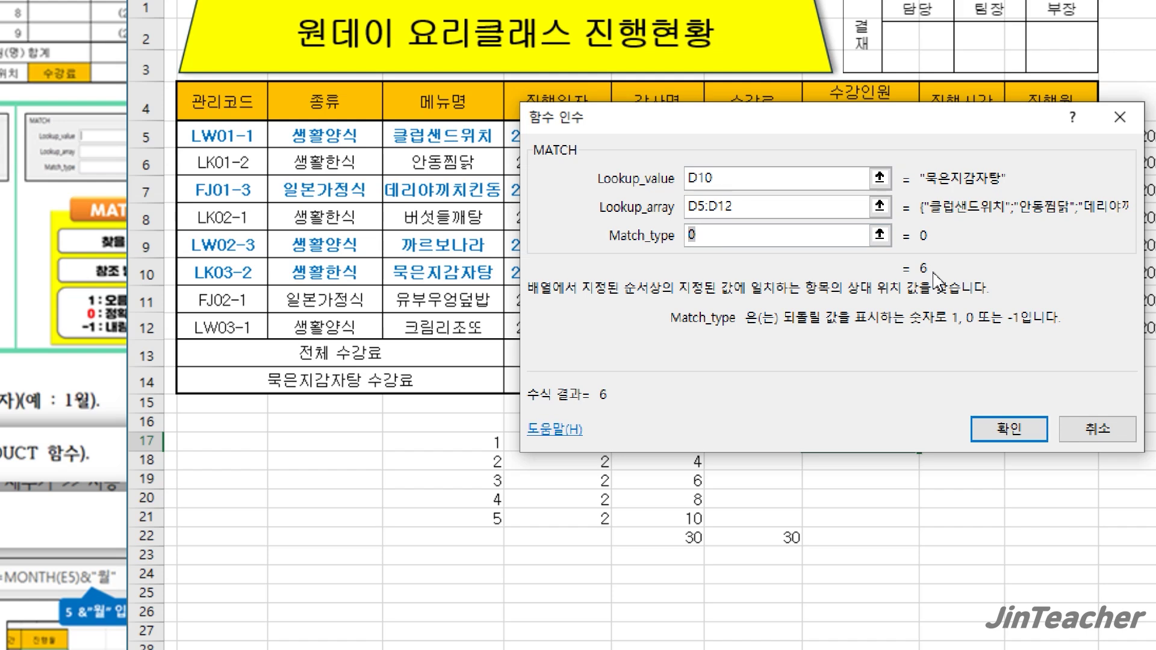
left_click_drag(759, 206, 631, 206)
left_click_drag(472, 140, 466, 322)
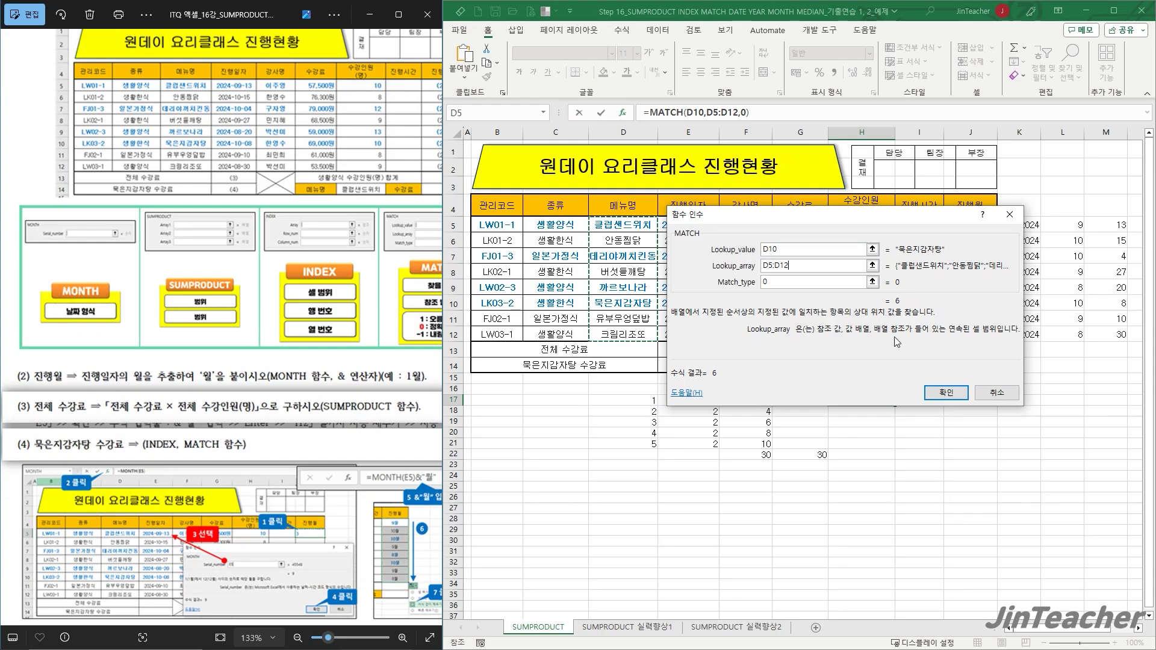
left_click(928, 394)
left_click(919, 432)
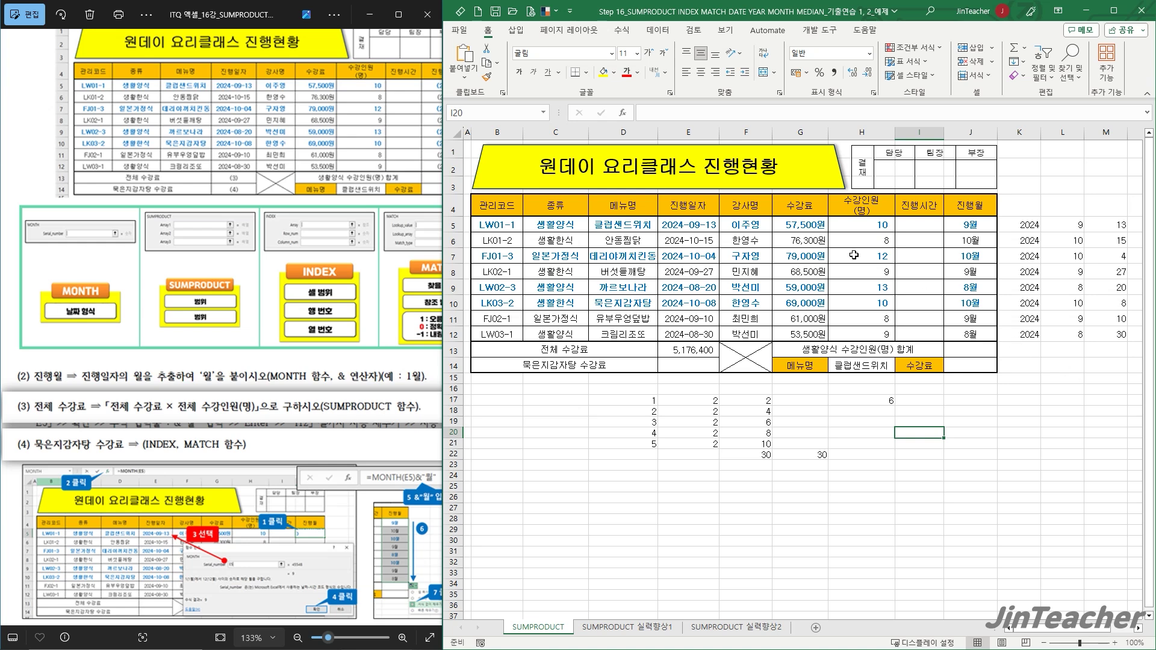
Step: Start an INDEX function in the practice cell I20, using the argument form array, row_num, column_num
left_click(624, 118)
left_click(782, 308)
key("i")
scroll(782, 315, "down", 7)
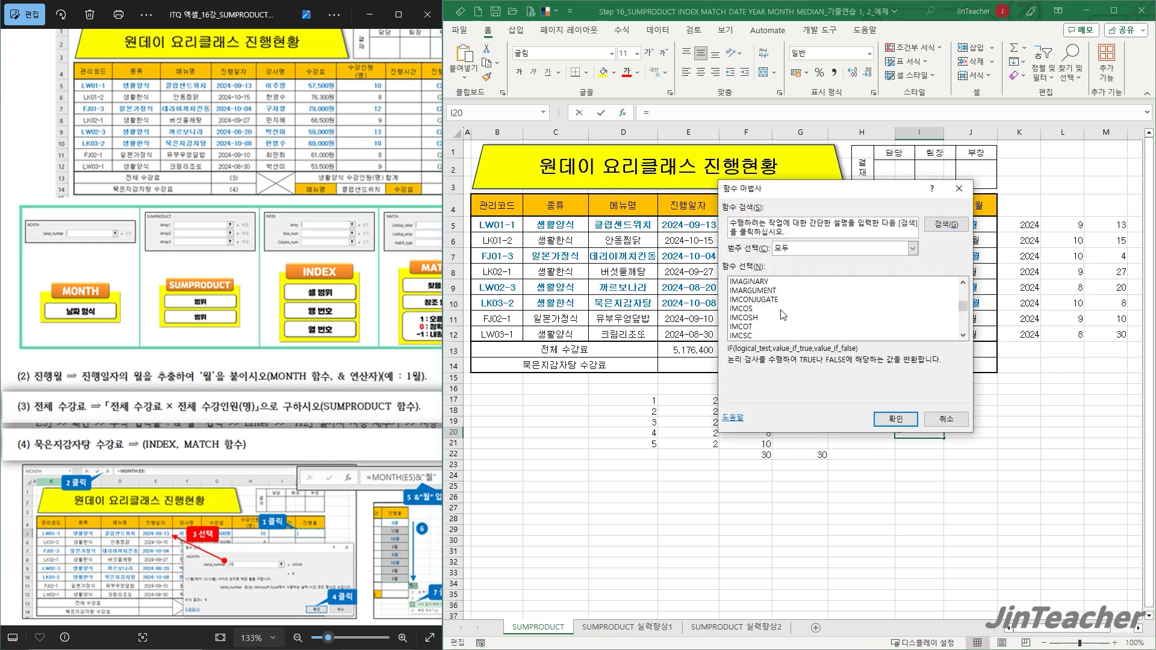
scroll(782, 315, "down", 4)
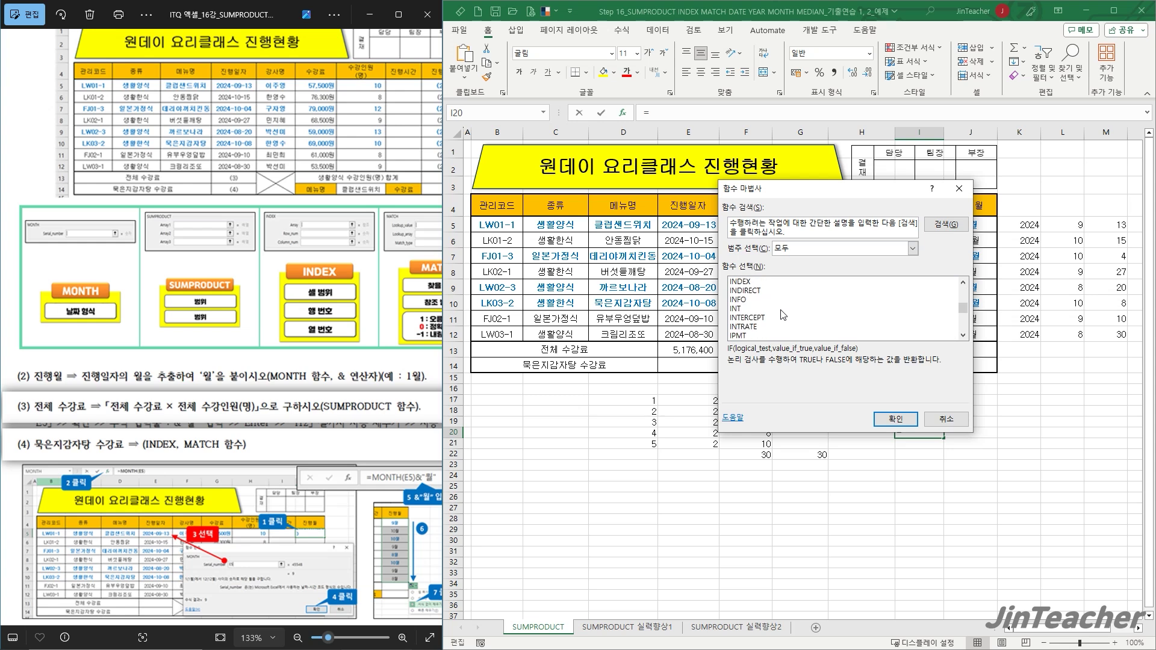
left_click(763, 282)
left_click(896, 416)
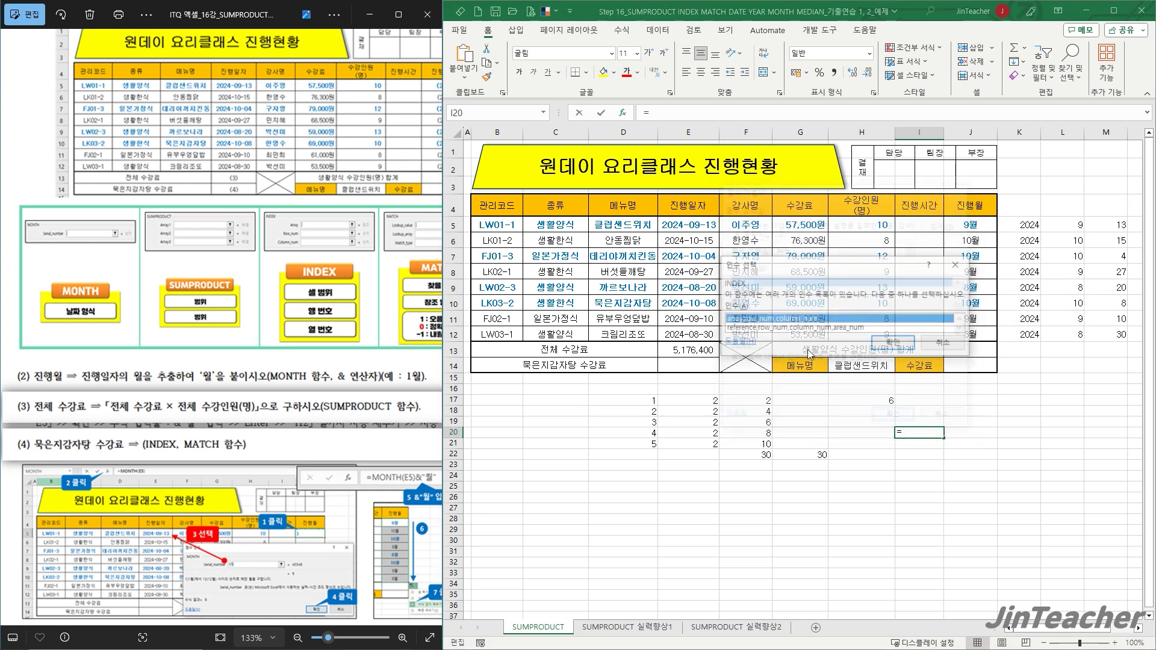
left_click(885, 351)
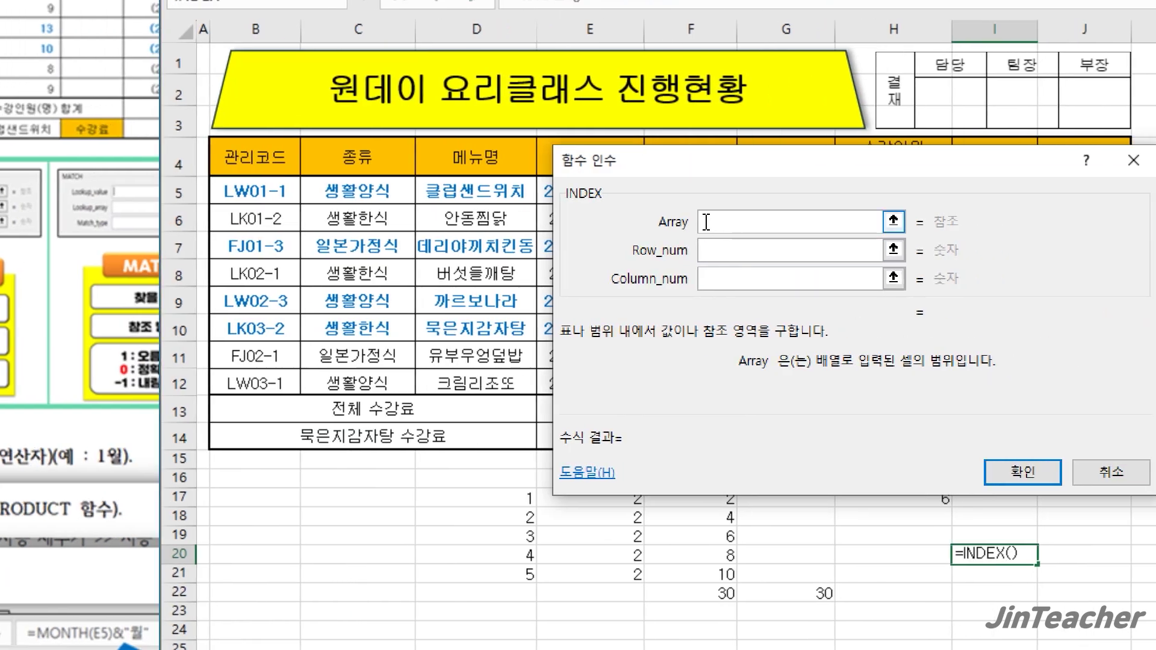
Step: Set the practice INDEX array to B5:D12, with row number 2 and column number 2
left_click_drag(241, 189, 508, 370)
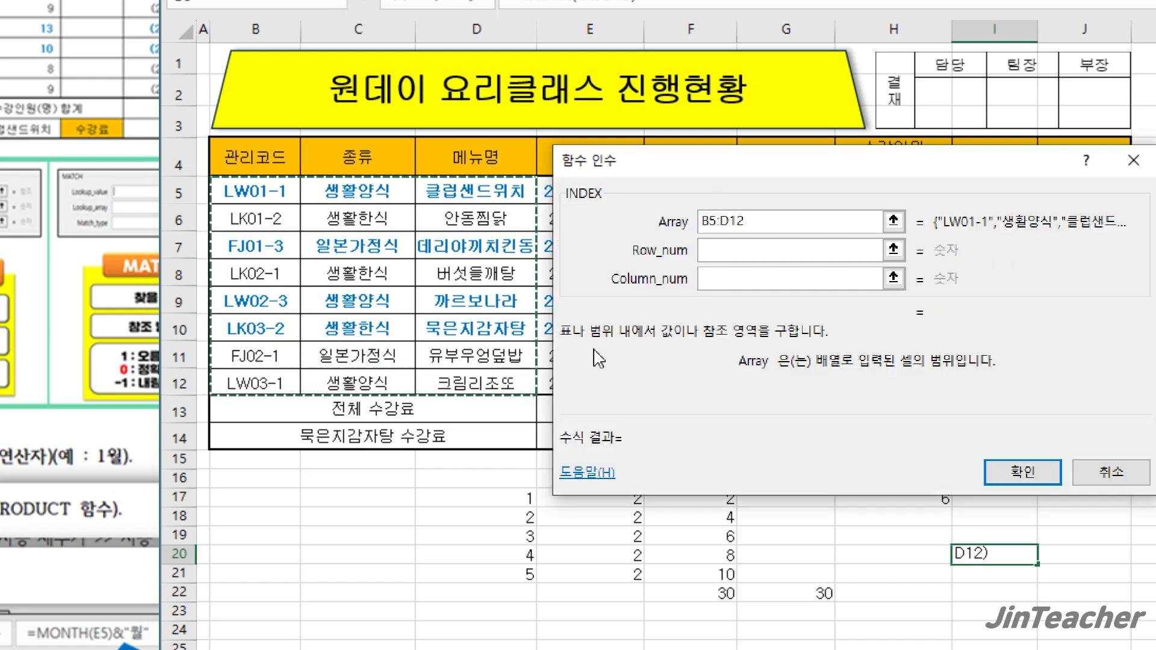
left_click(722, 243)
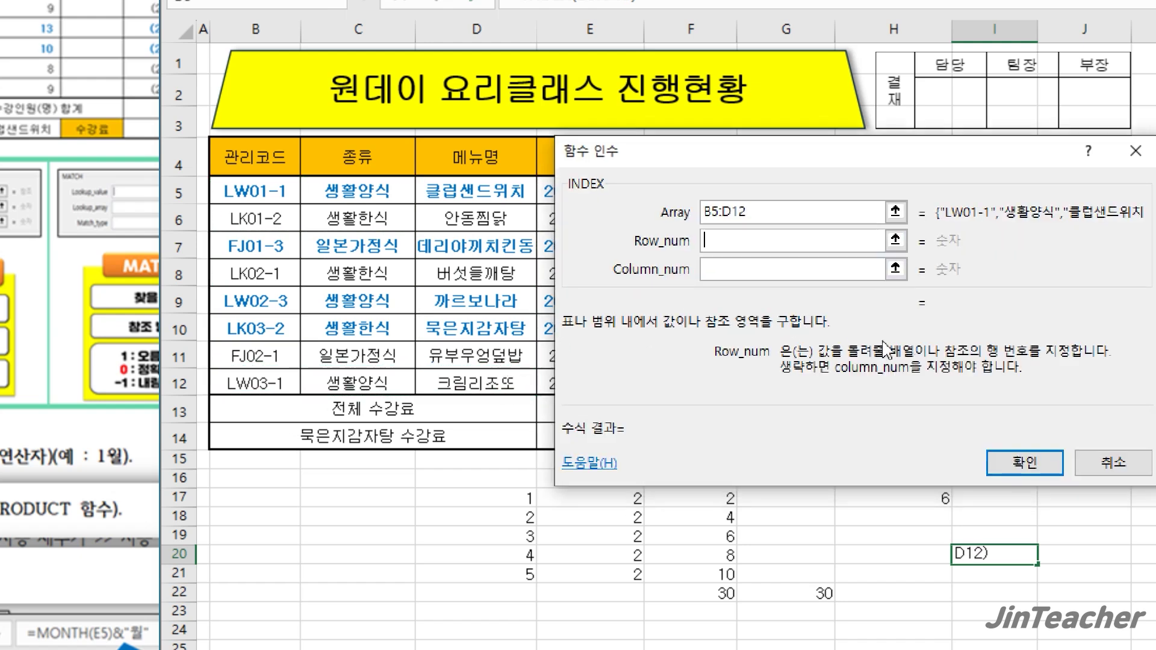
left_click(711, 273)
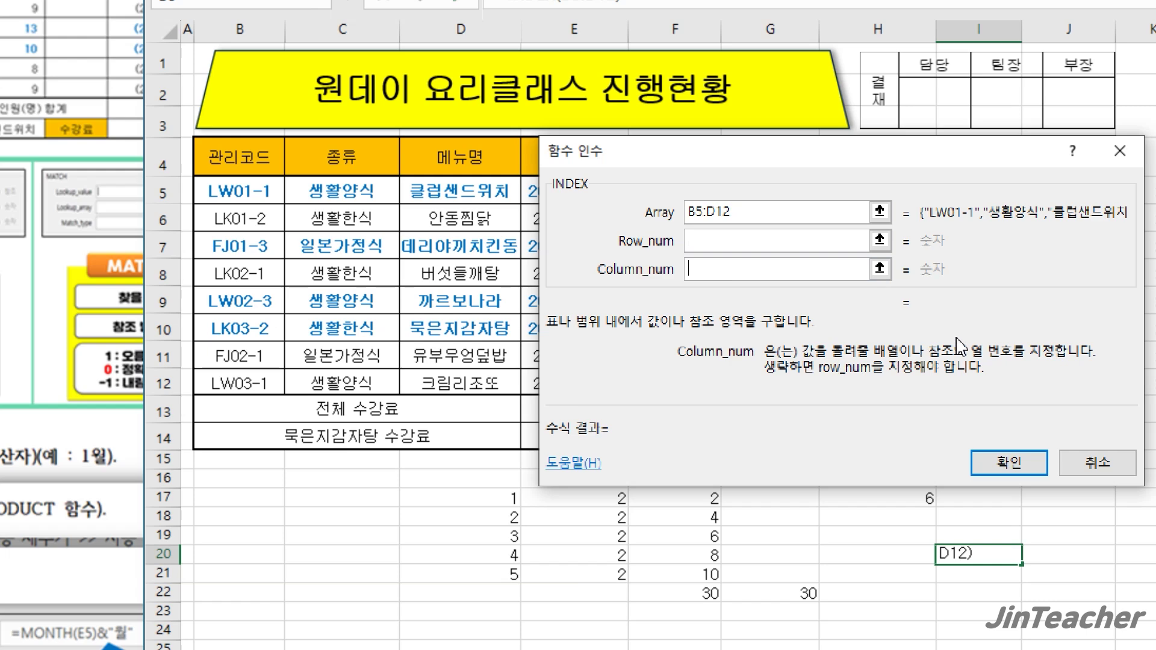
left_click(761, 243)
type("2")
left_click(722, 265)
type("2")
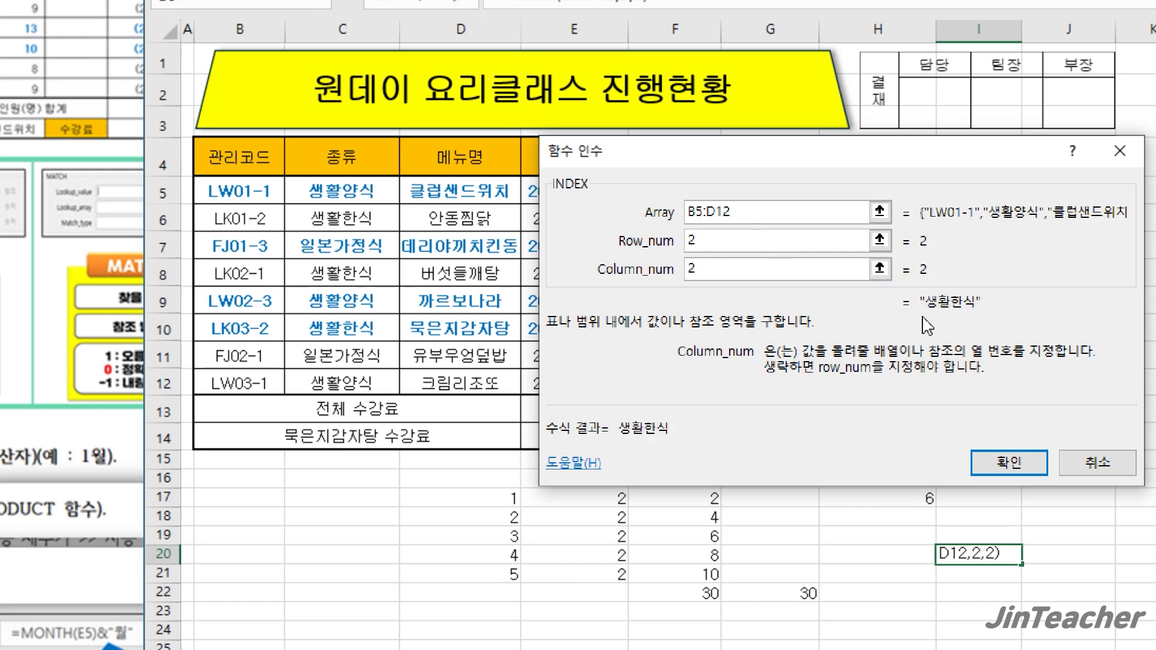
Step: Reselect B5:D12 as the practice INDEX array and set both the row number and column number to 3
left_click_drag(757, 214, 608, 215)
left_click_drag(252, 195, 494, 386)
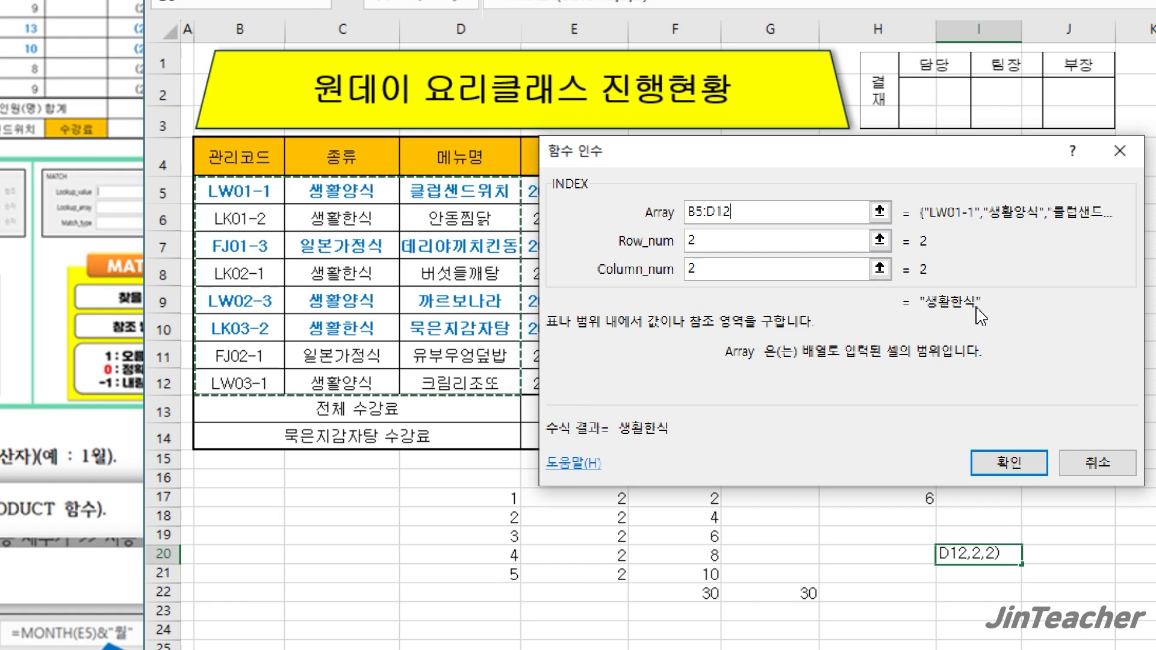
key("Tab")
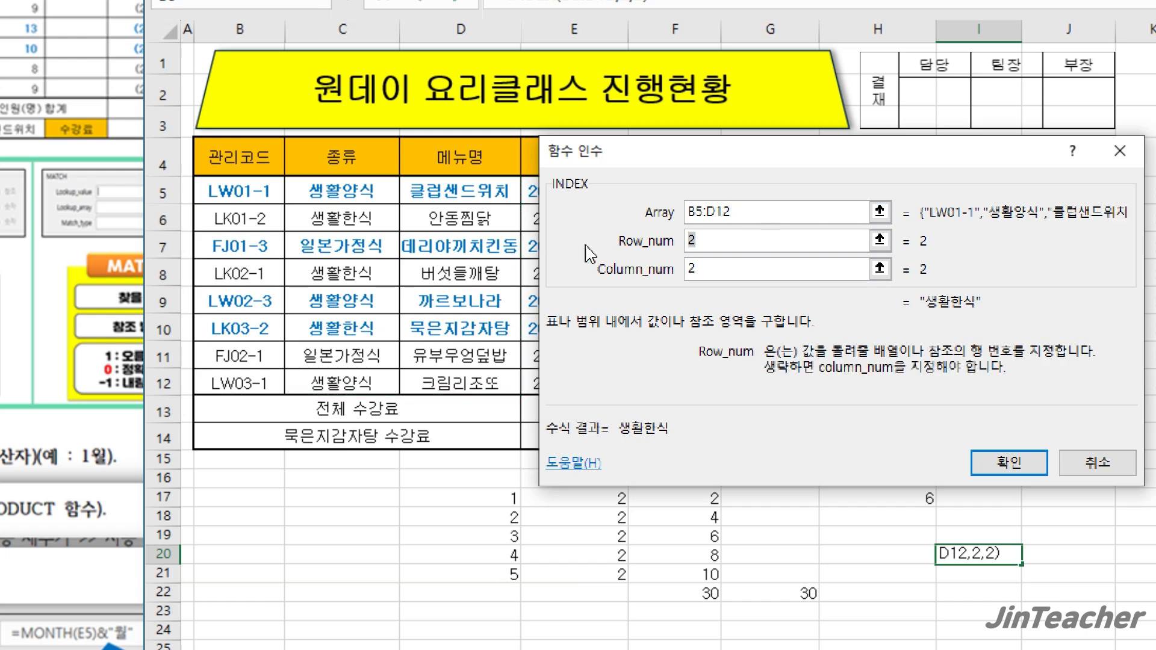
type("3")
key("Tab")
type("3")
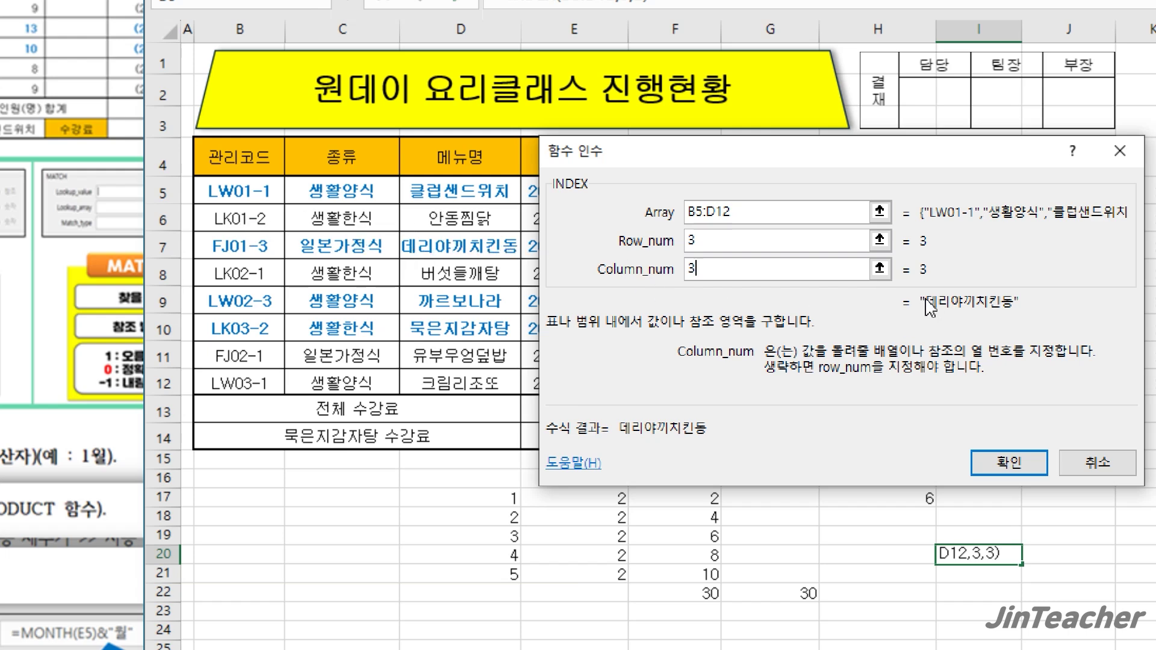
Step: Try row number 2 in the practice INDEX, reselect B5:D12 as the array, and cancel the function in I20
left_click(745, 236)
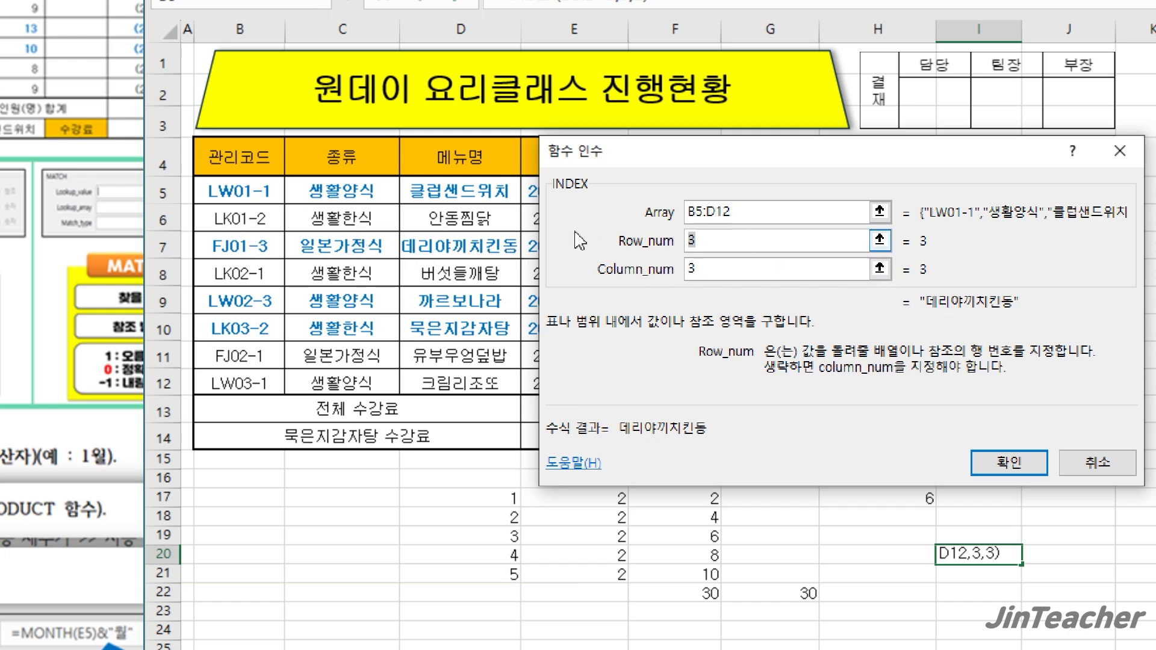
type("2")
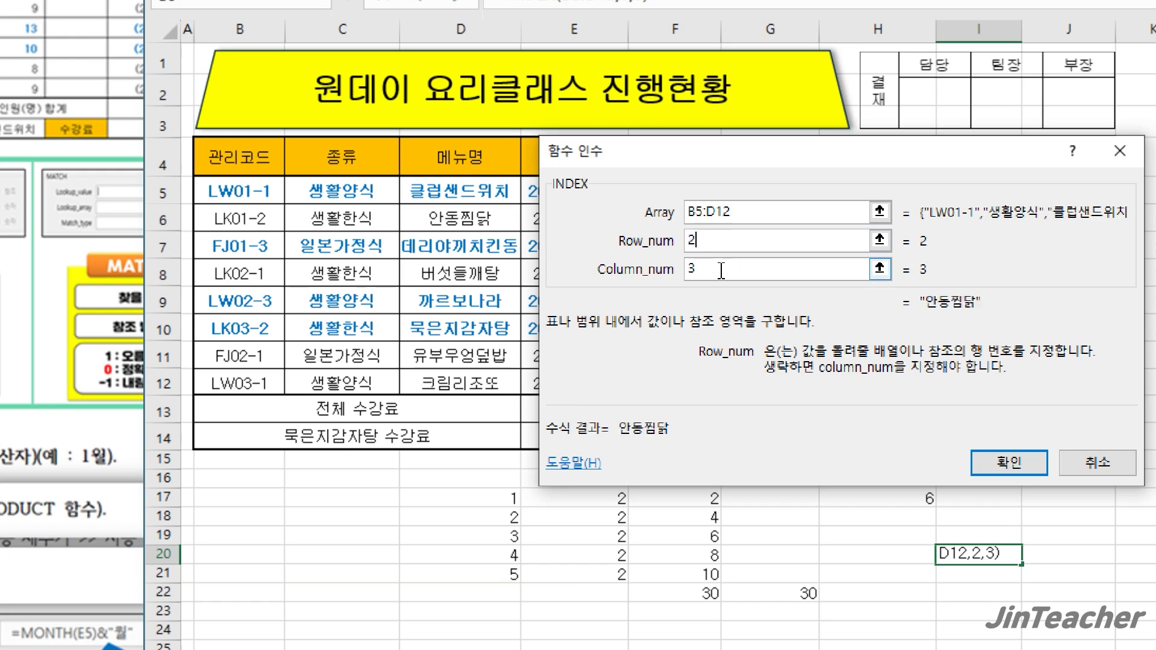
left_click(720, 270)
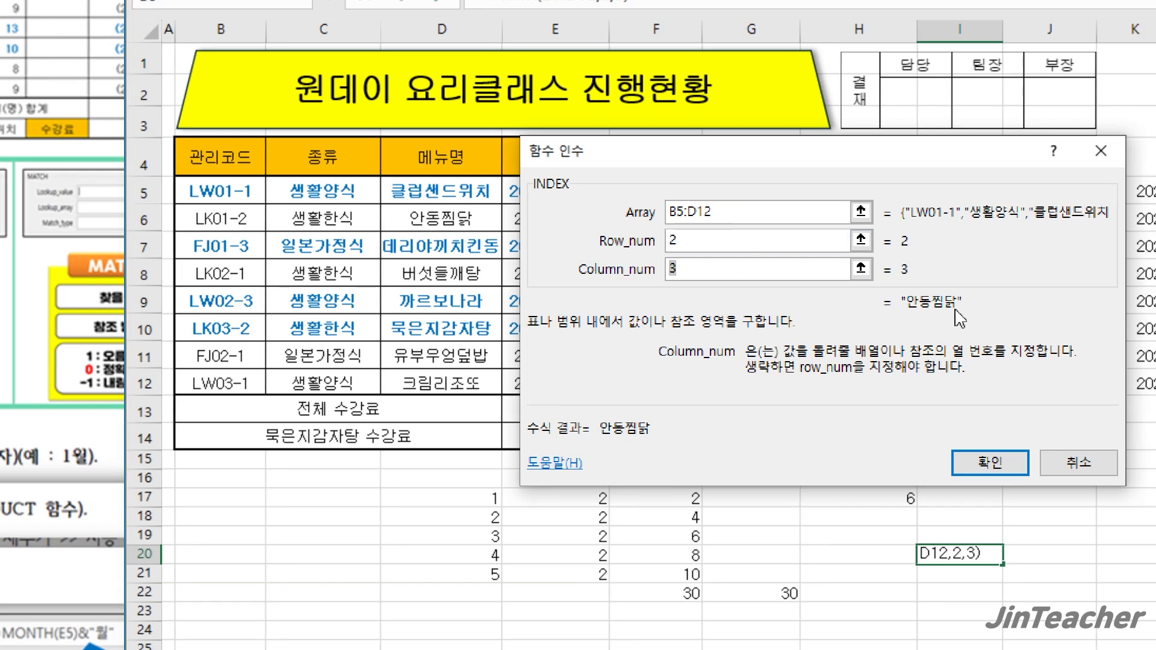
left_click(748, 212)
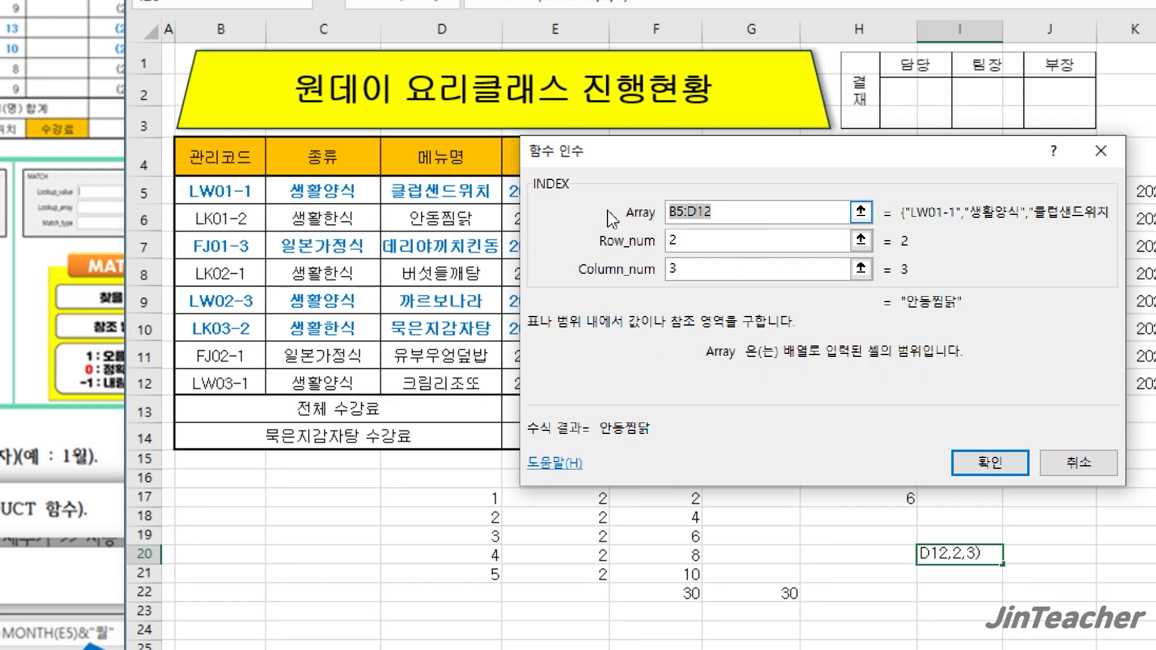
left_click_drag(218, 199, 434, 383)
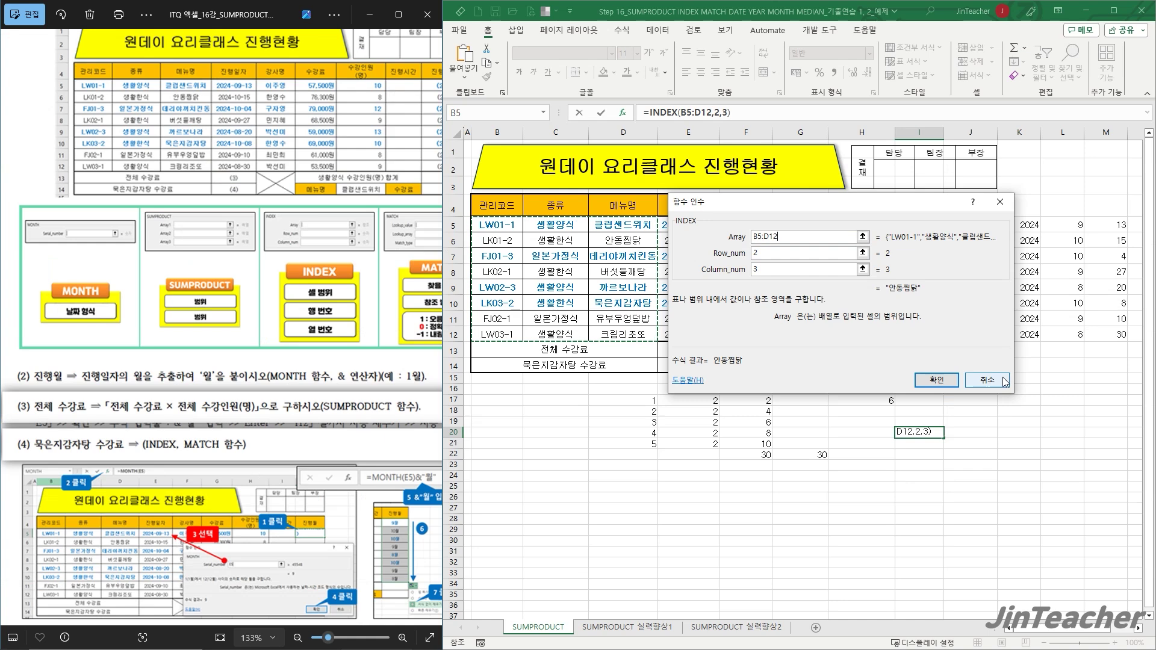
left_click(1079, 463)
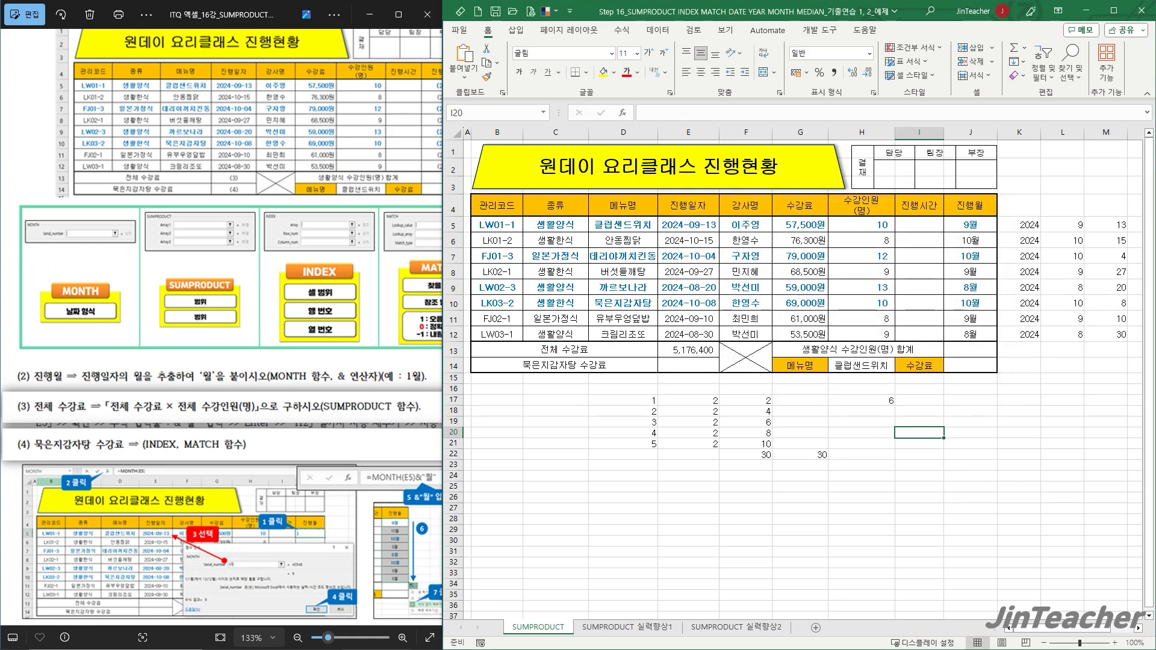
Step: Start a MATCH function in the 묵은지감자탕 수강료 result cell E14
left_click(700, 365)
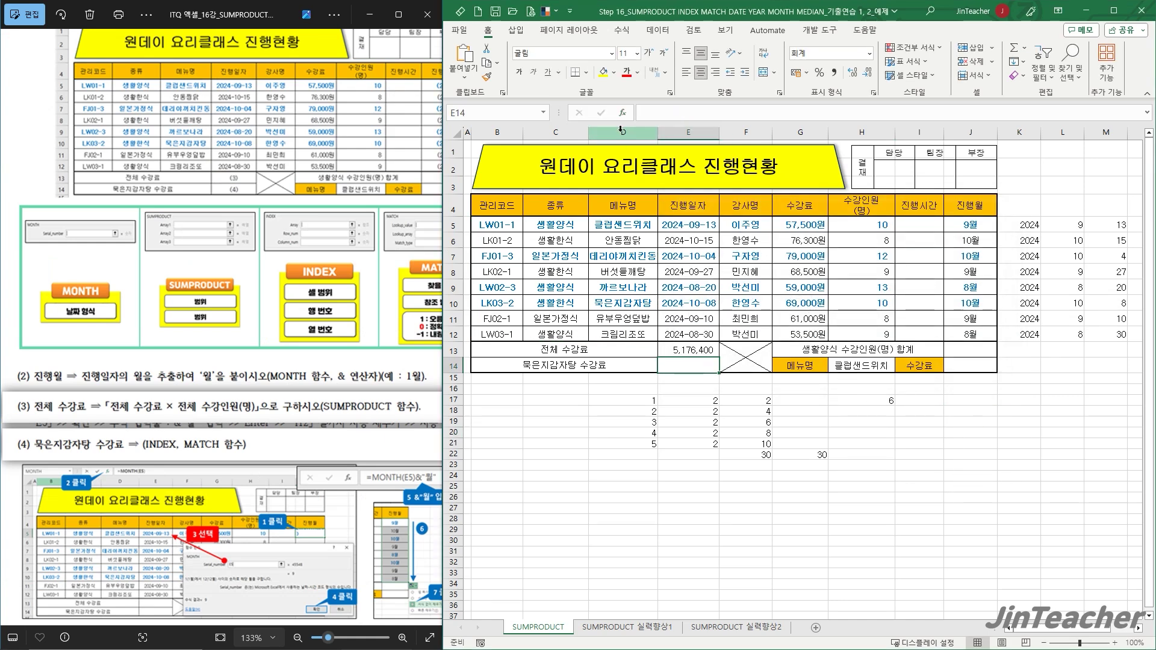
left_click(623, 113)
left_click(785, 296)
key("m")
scroll(785, 296, "down", 1)
left_click(763, 314)
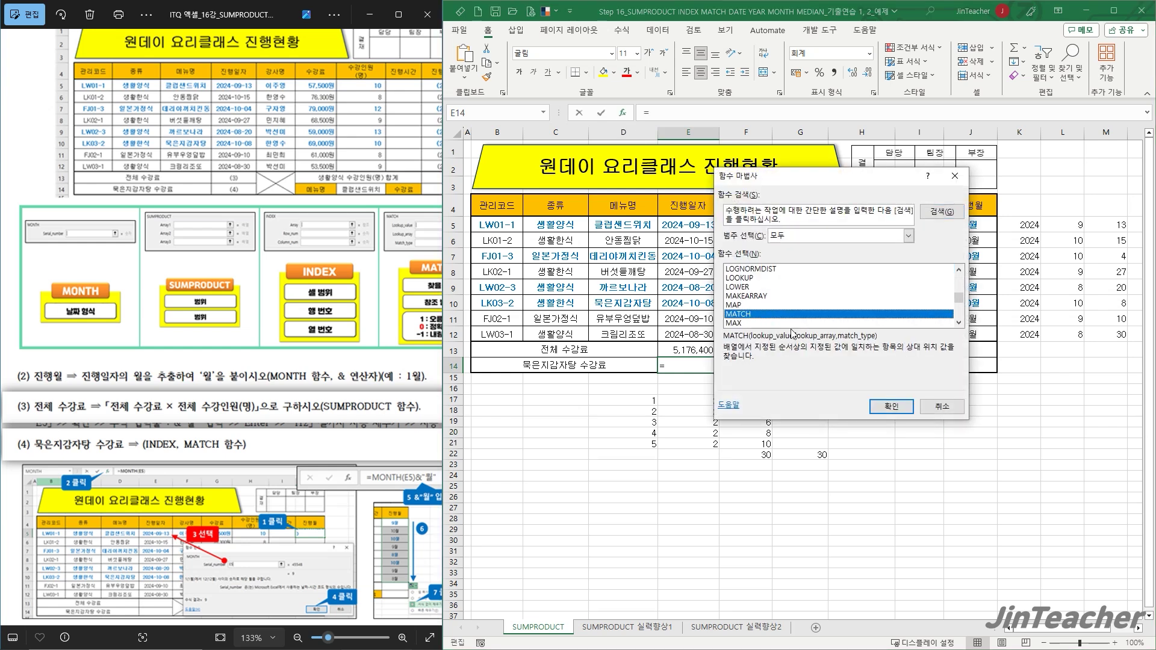
left_click(891, 407)
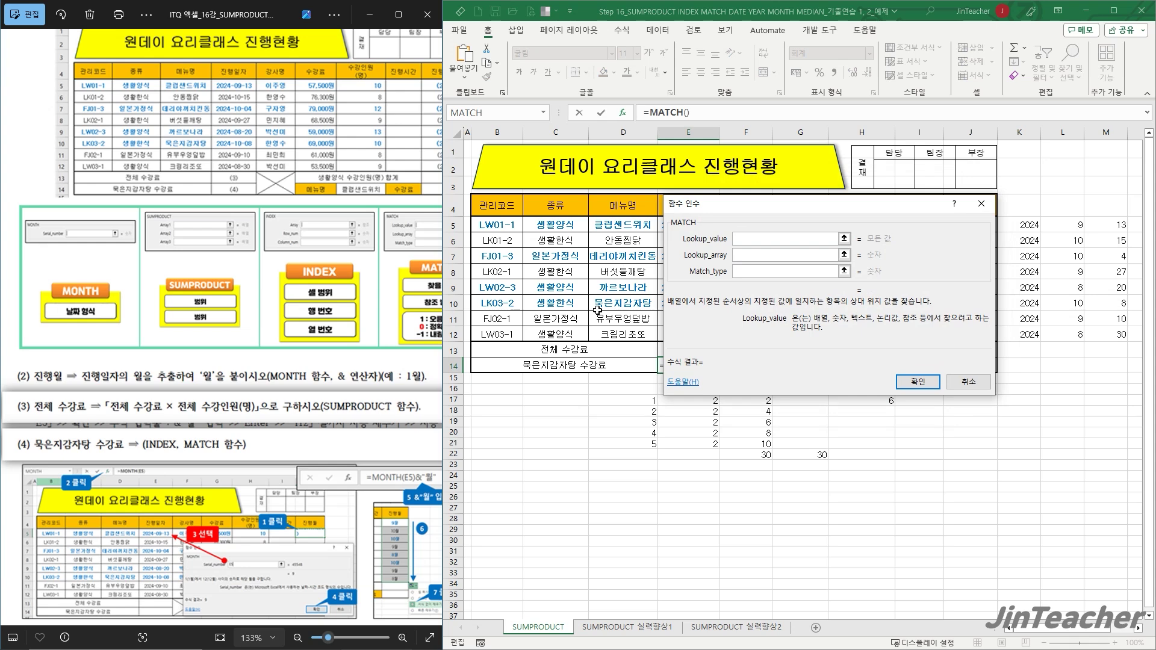
Step: Set the MATCH lookup value to D10, the lookup array to D5:D12 and the match type to 0, and confirm the formula
left_click(635, 302)
left_click(745, 256)
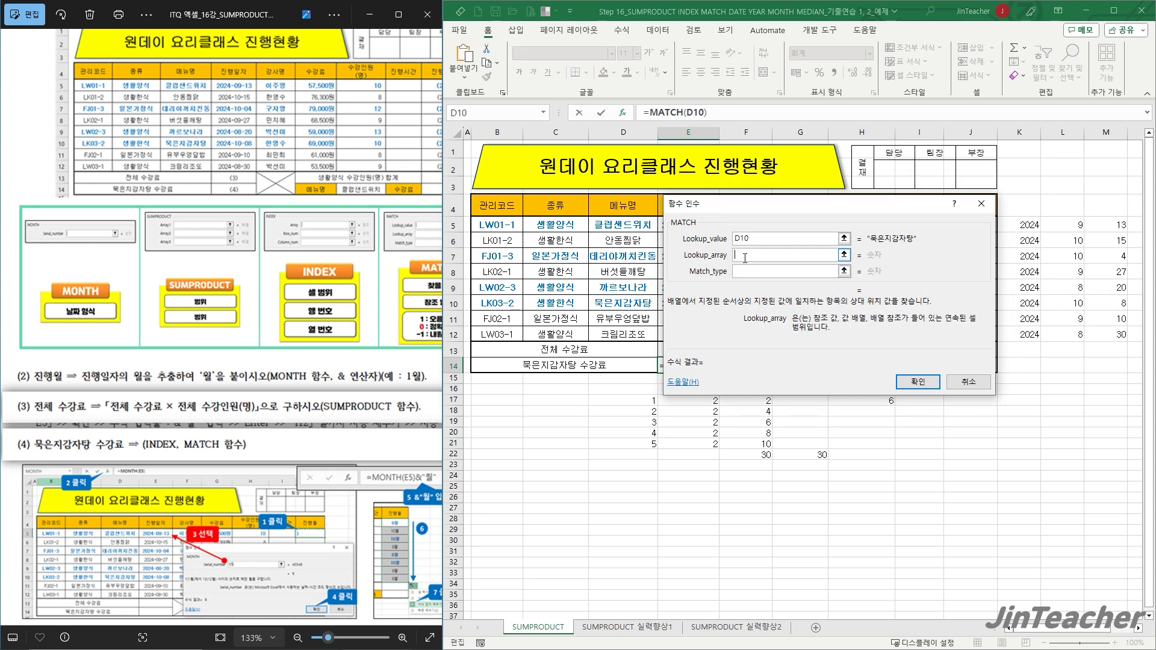
left_click_drag(645, 231, 632, 334)
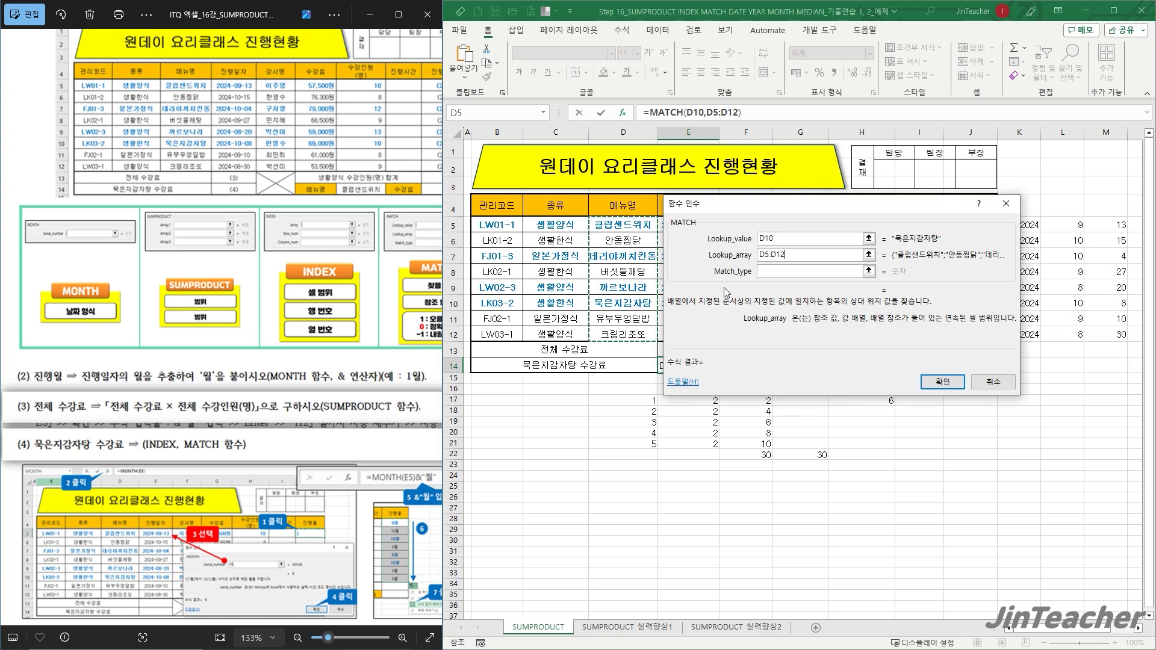
left_click(766, 273)
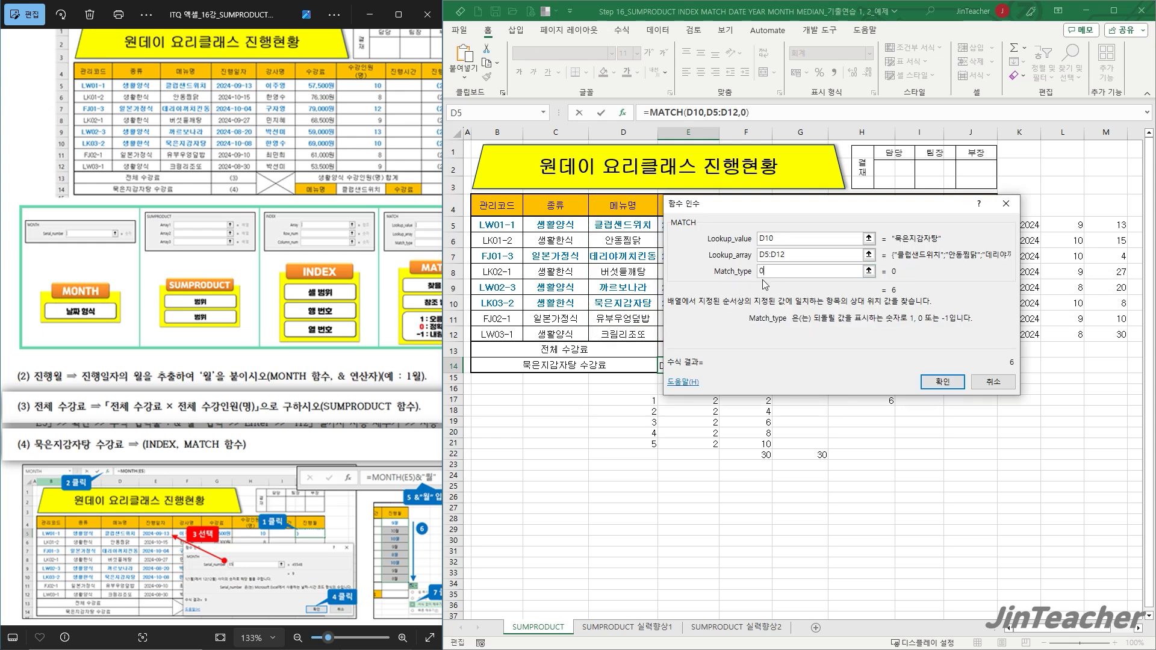
key("shift+Tab")
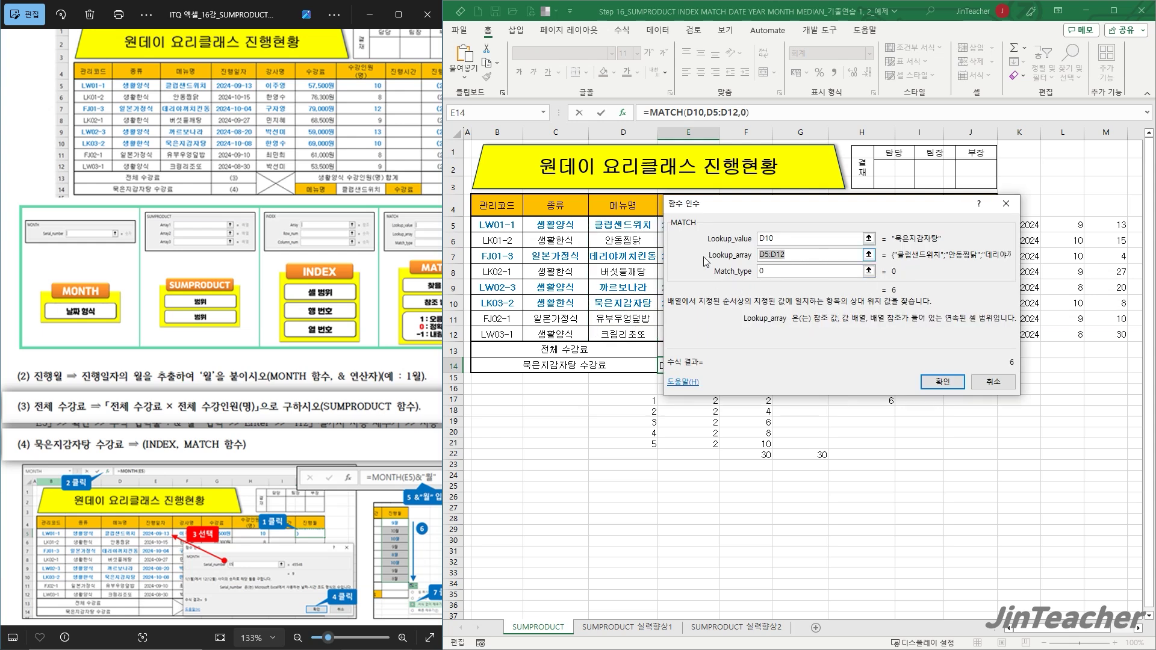
left_click_drag(630, 231, 626, 335)
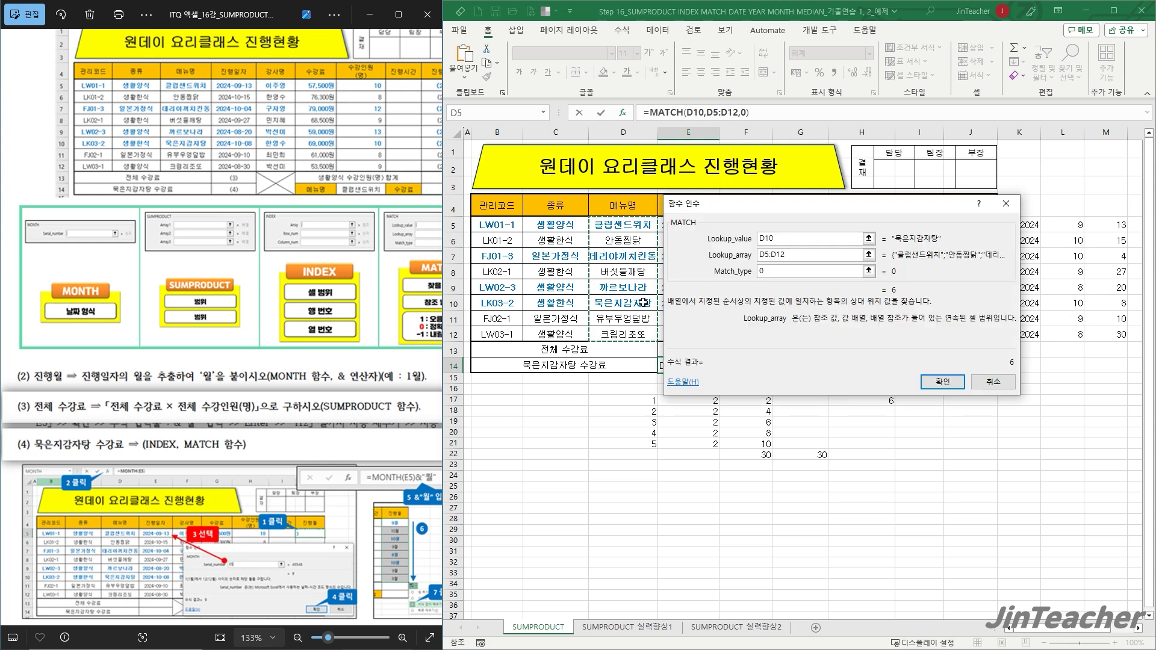
left_click(942, 382)
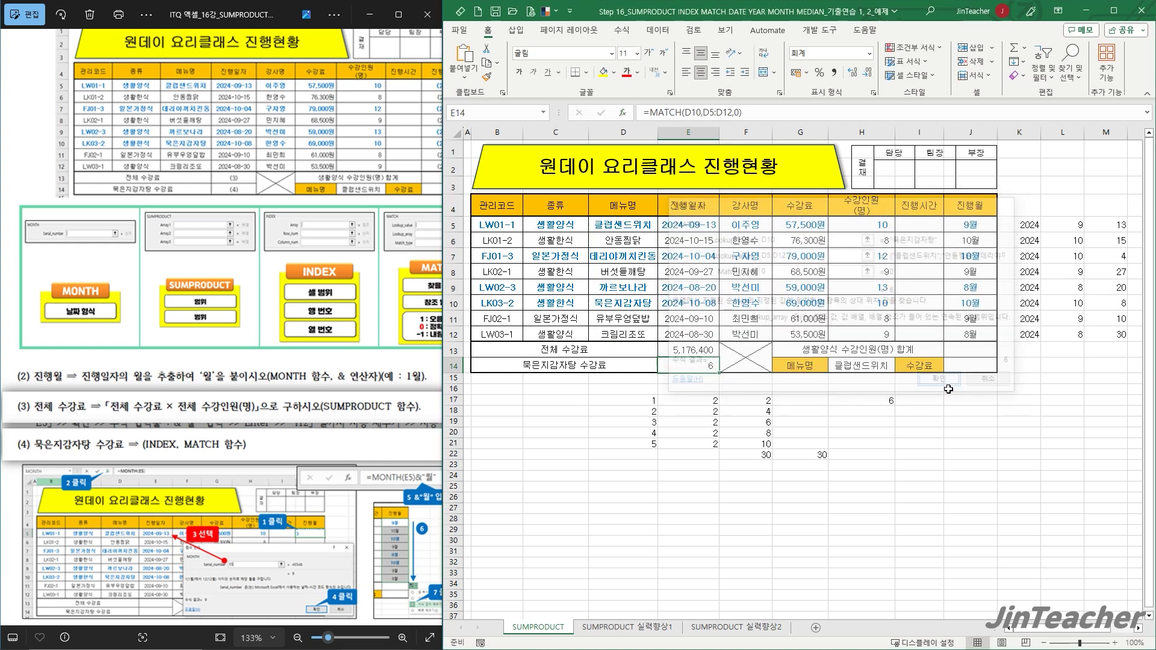
Step: Cut the MATCH expression from E14's formula, keeping the equals sign, and start an INDEX function there with the array, row_num, column_num form
left_click_drag(656, 110, 742, 112)
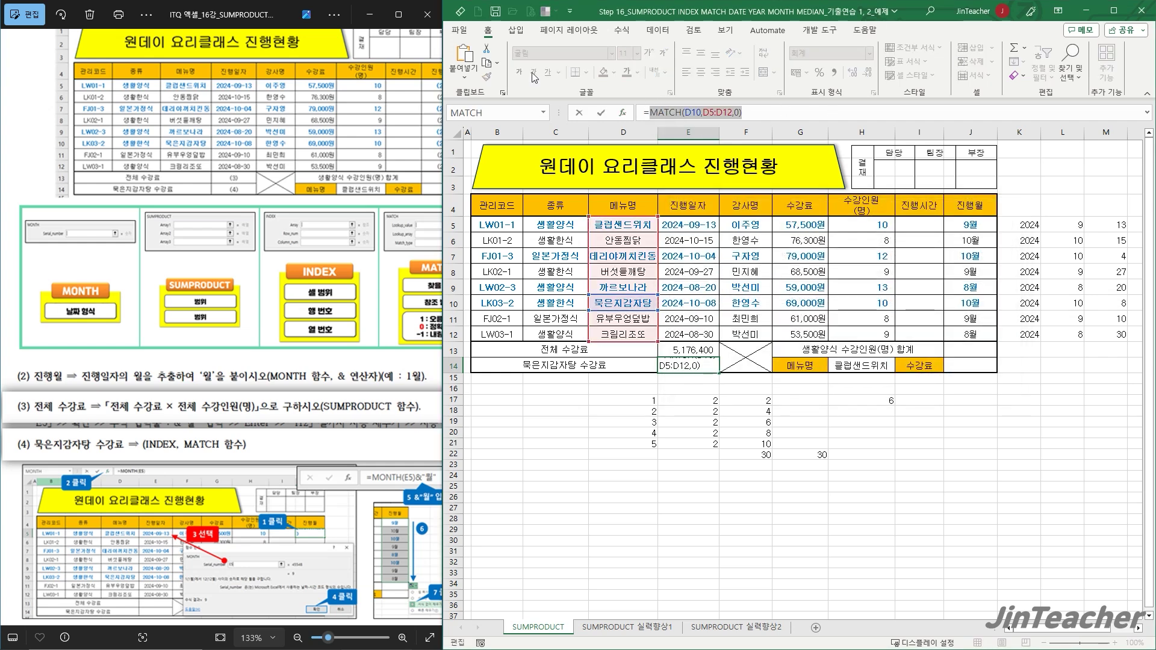
left_click(487, 48)
left_click(622, 112)
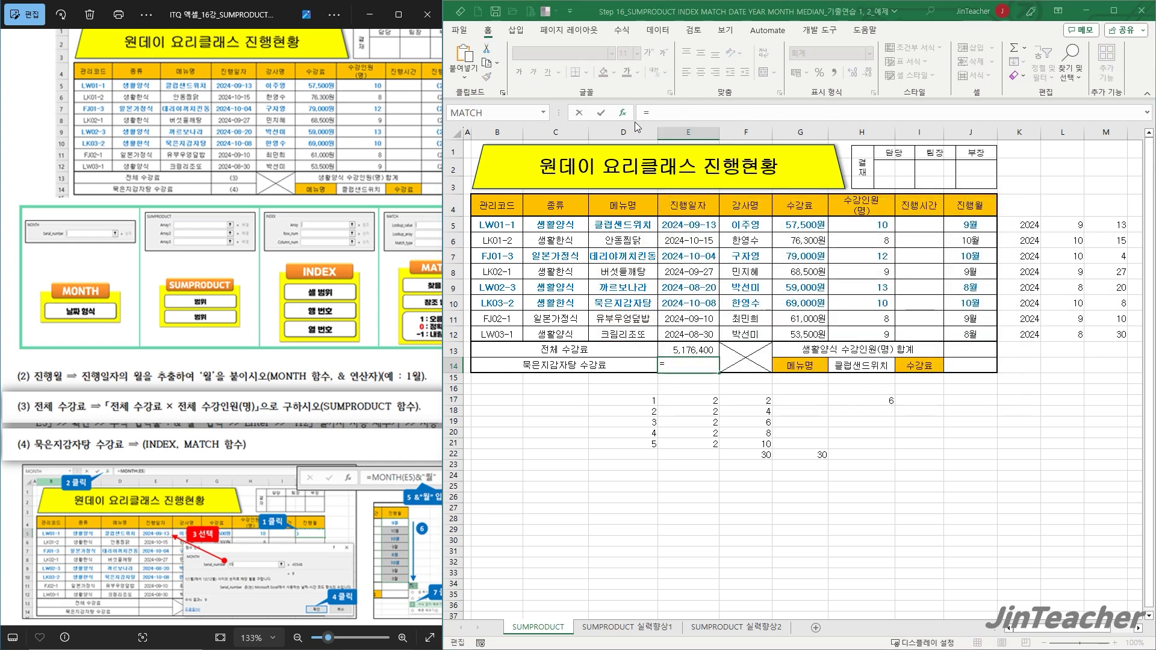
left_click(795, 298)
key("i")
scroll(795, 297, "down", 5)
scroll(797, 301, "down", 7)
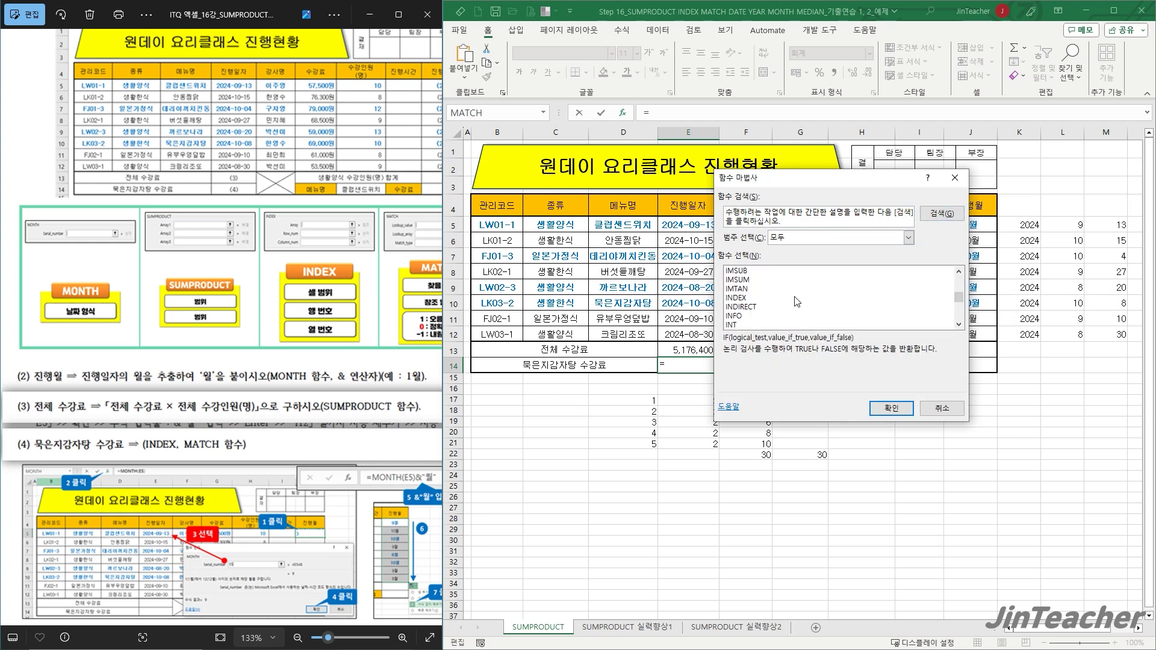
left_click(752, 270)
left_click(890, 409)
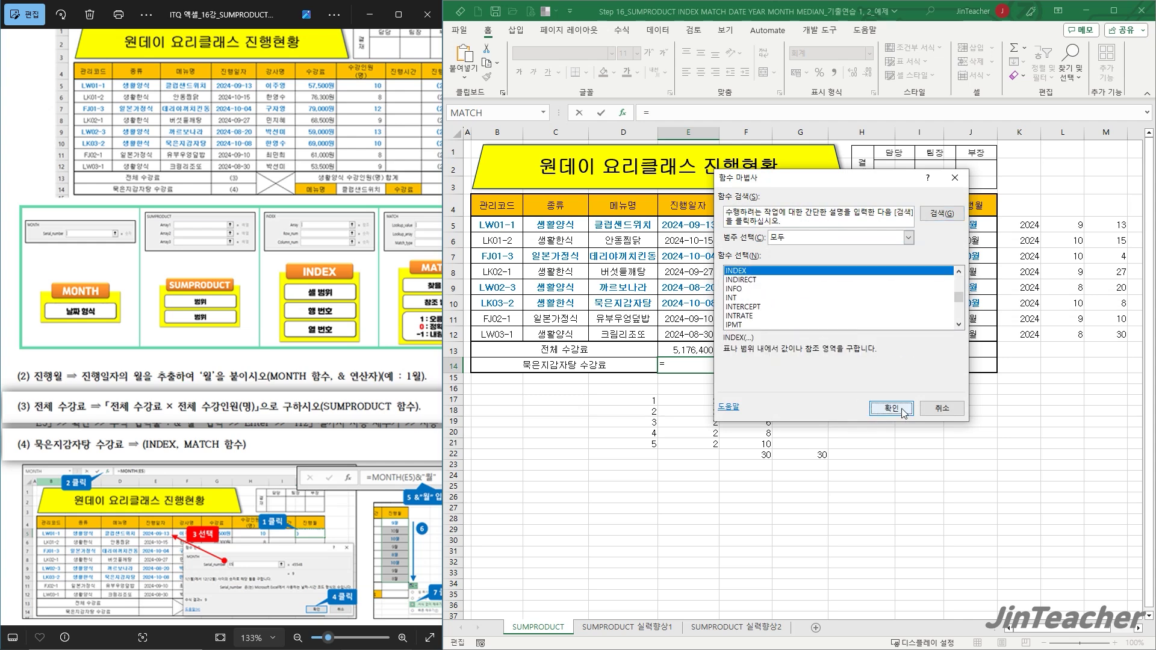
left_click(895, 338)
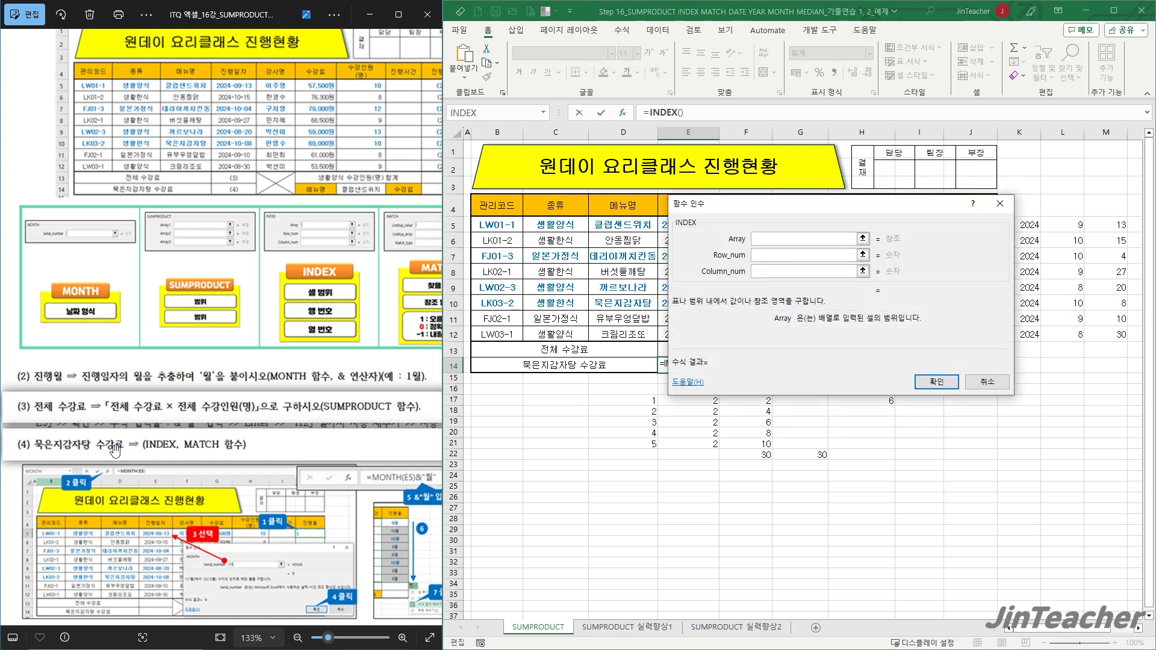
Step: Set the INDEX array to the 수강료 range G5:G12 and paste the cut MATCH(D10,D5:D12,0) as the row number
left_click_drag(721, 340, 885, 337)
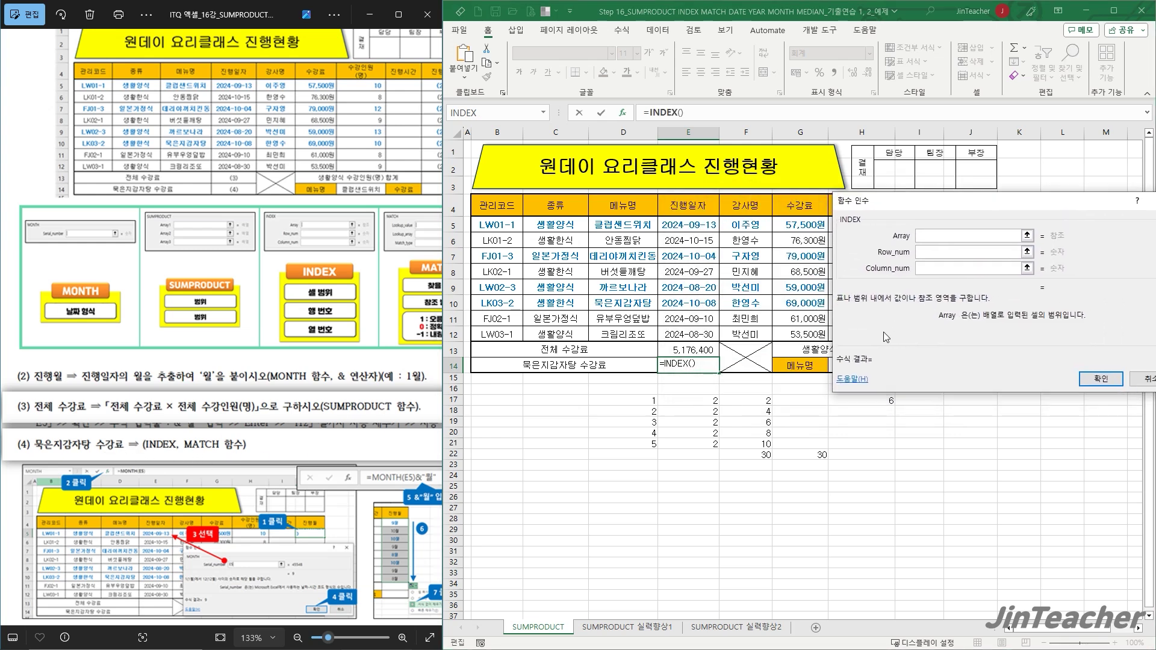
left_click_drag(803, 225, 804, 334)
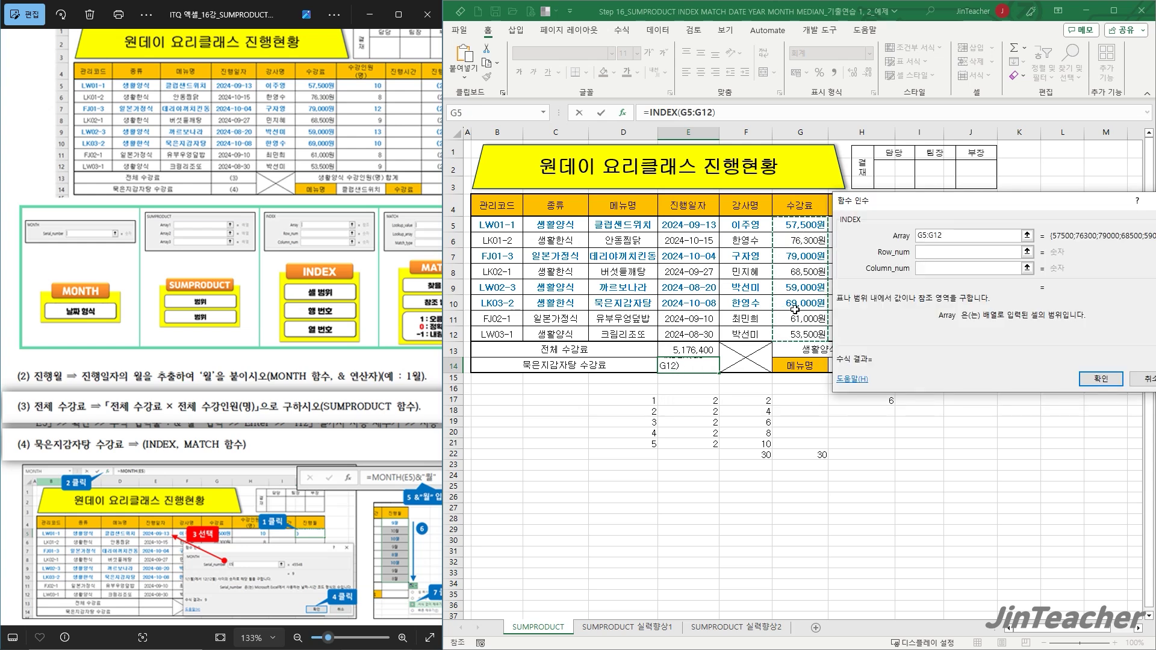
left_click(948, 252)
left_click_drag(939, 201, 528, 197)
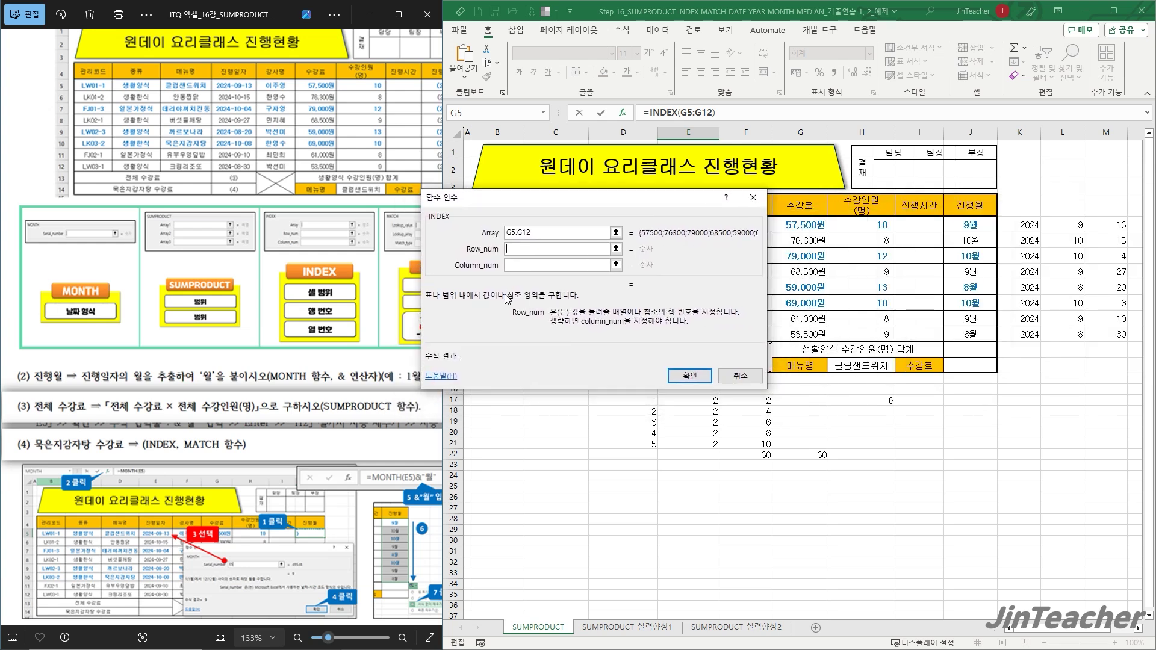
right_click(523, 250)
left_click(550, 281)
Step: Reselect the 수강료 range G5:G12 as the INDEX array, leave the column number empty and confirm the E14 formula
left_click_drag(580, 306, 590, 442)
left_click_drag(547, 376, 481, 378)
left_click_drag(810, 228, 810, 334)
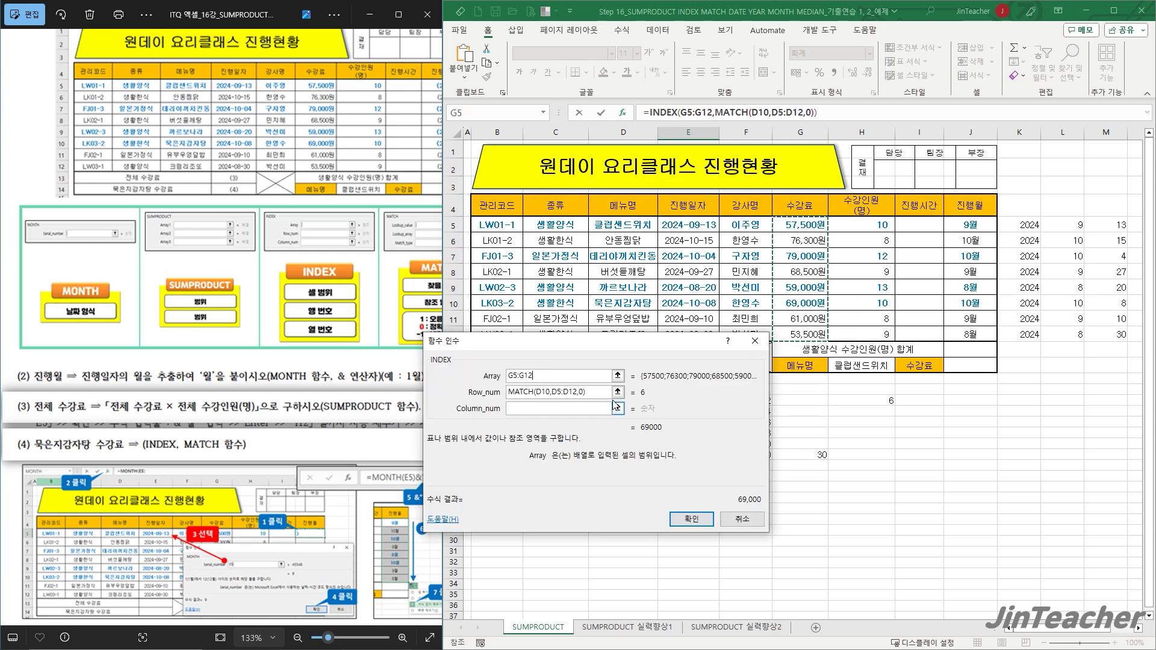
left_click(607, 393)
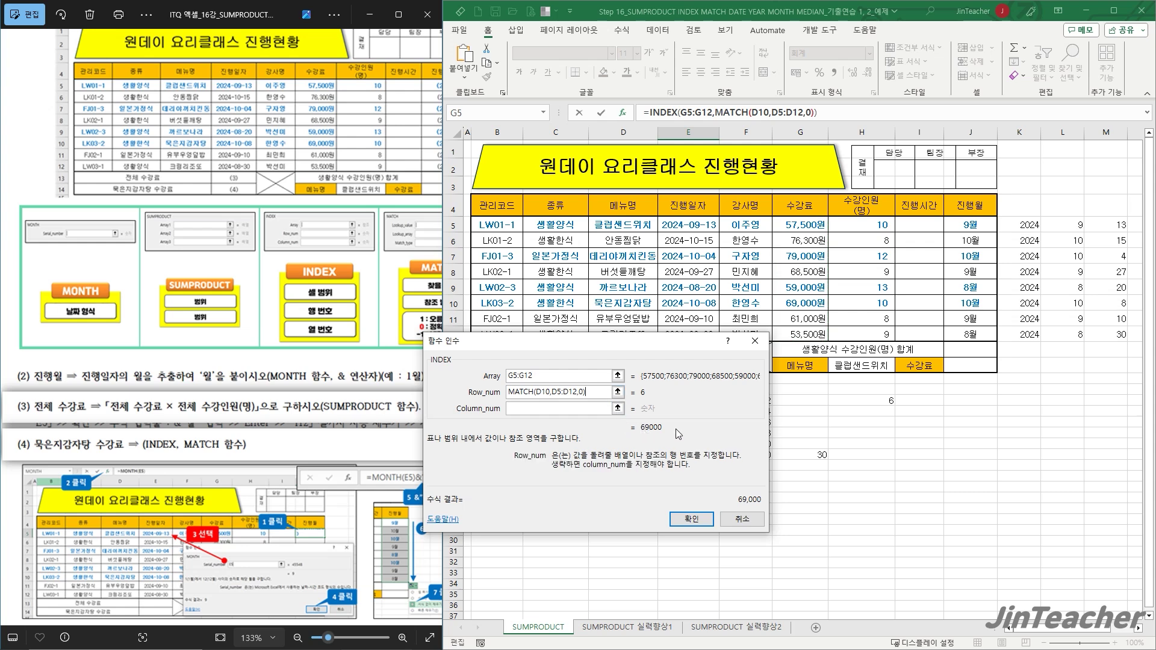
left_click(572, 413)
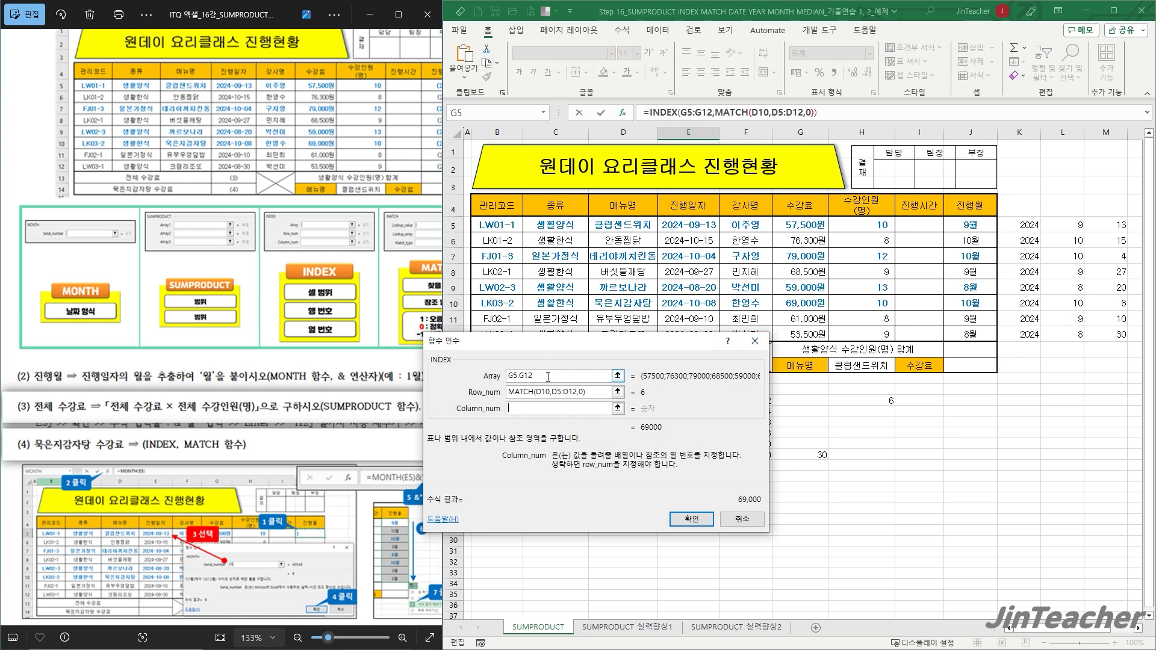
left_click(511, 374)
left_click_drag(823, 227, 806, 334)
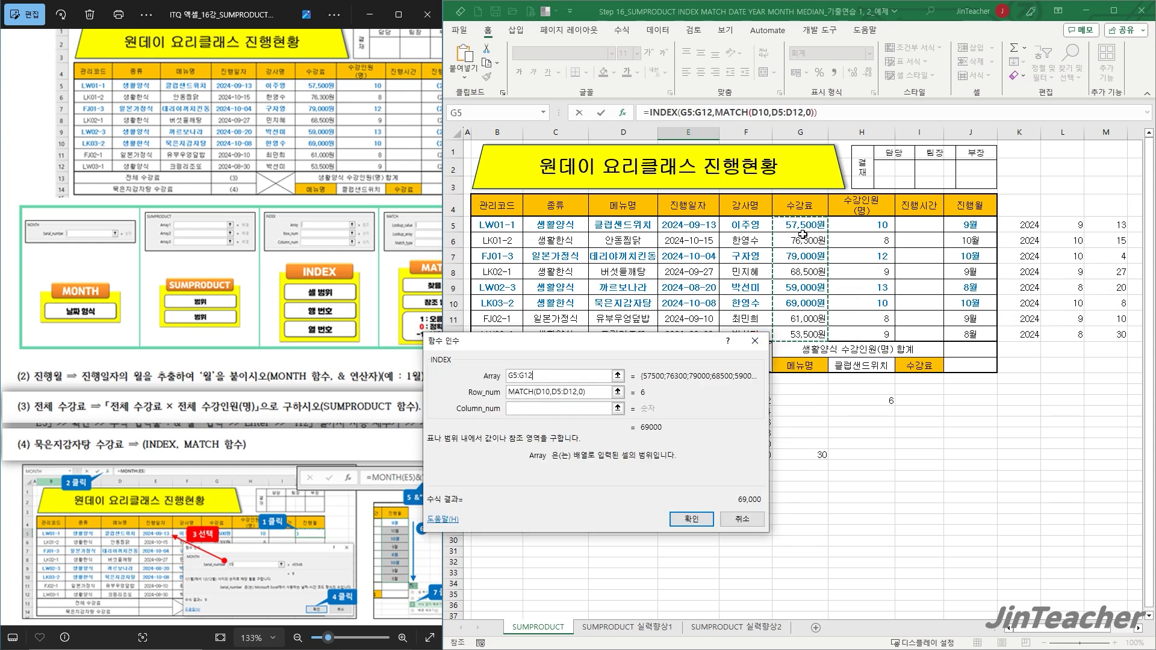
left_click(529, 409)
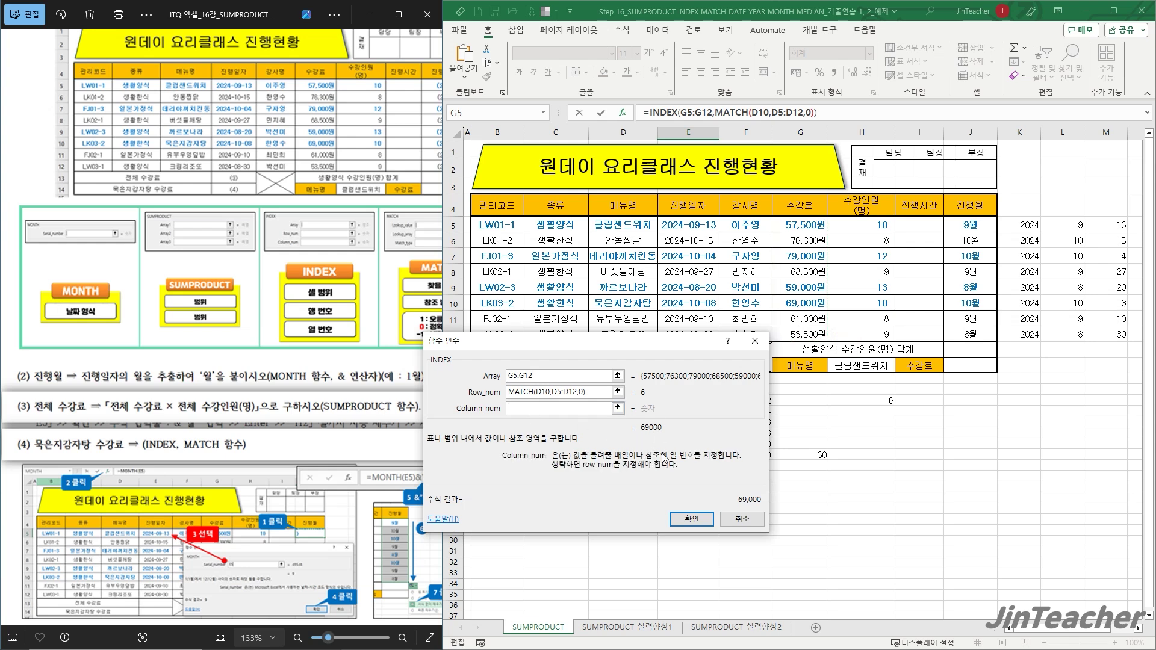
left_click(694, 519)
Step: Check the E14 result against the 묵은지감자탕 row in the 메뉴명 and 수강료 columns
left_click_drag(611, 306, 786, 306)
left_click(782, 307)
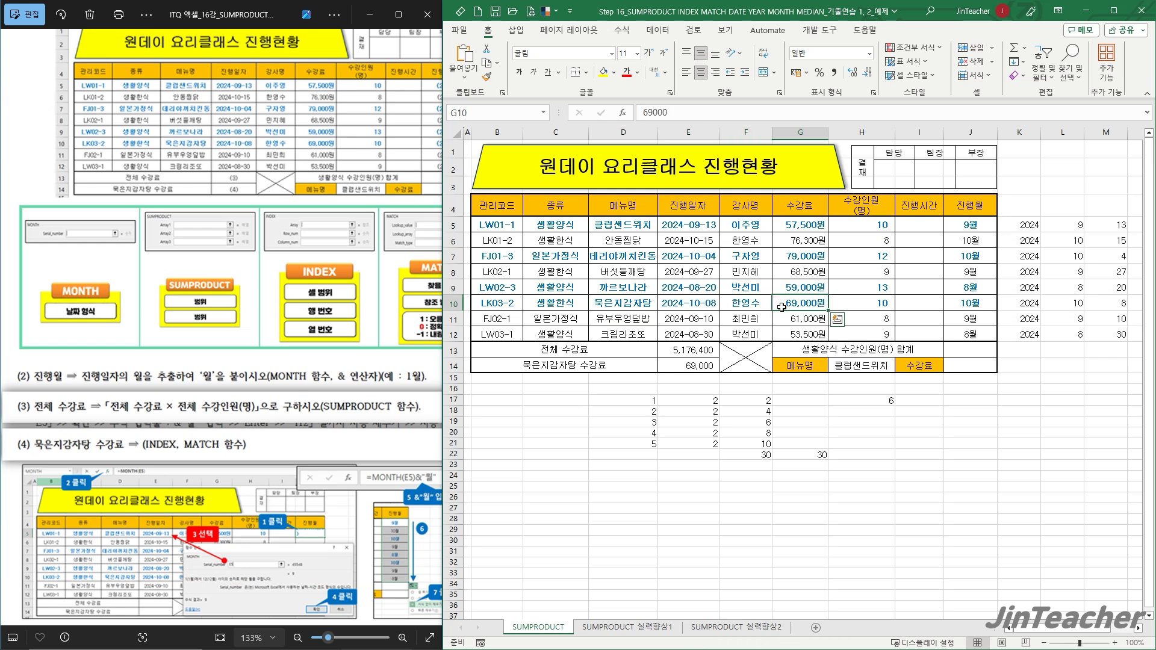
left_click(701, 364)
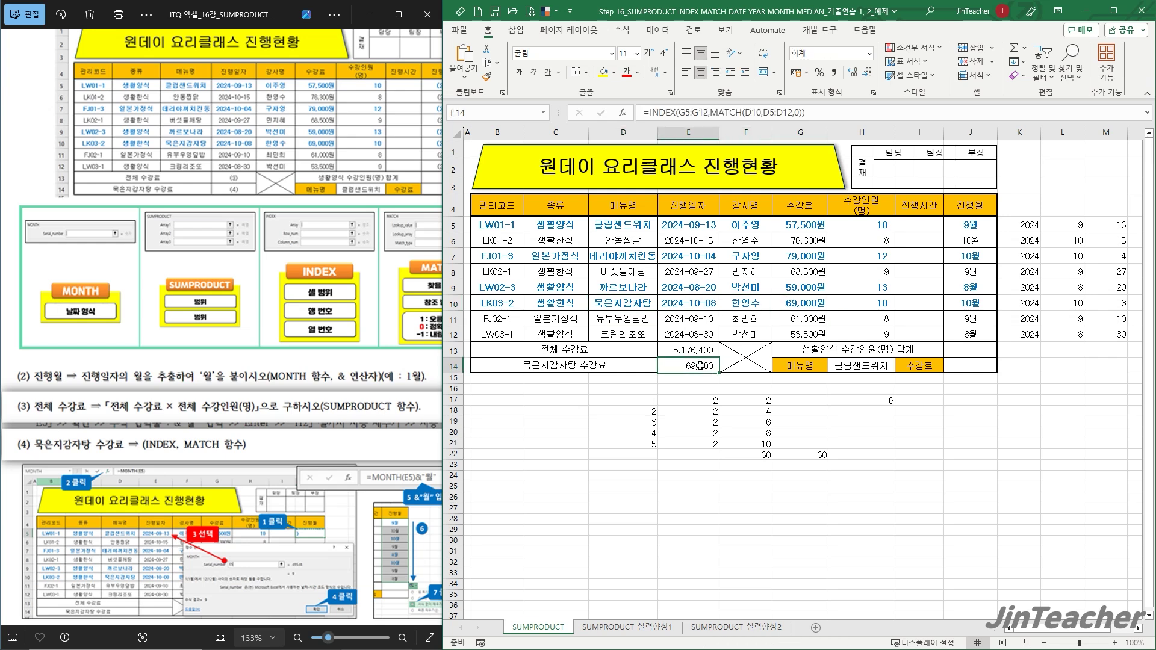
left_click_drag(645, 226, 599, 308)
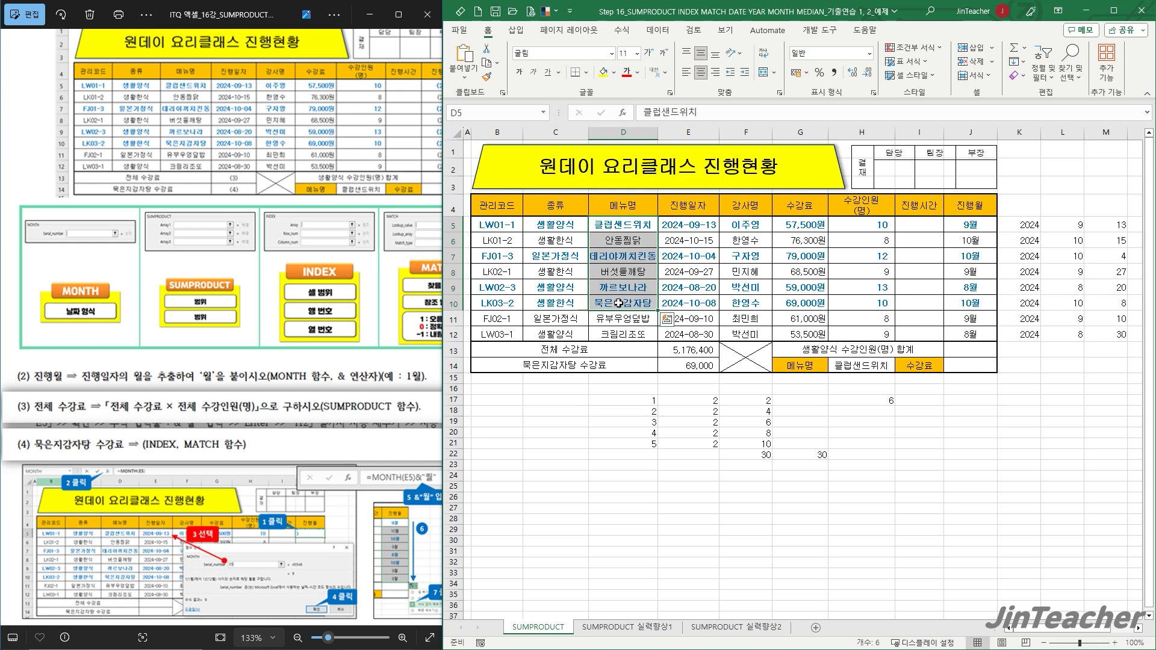
left_click_drag(808, 225, 810, 337)
left_click(799, 301)
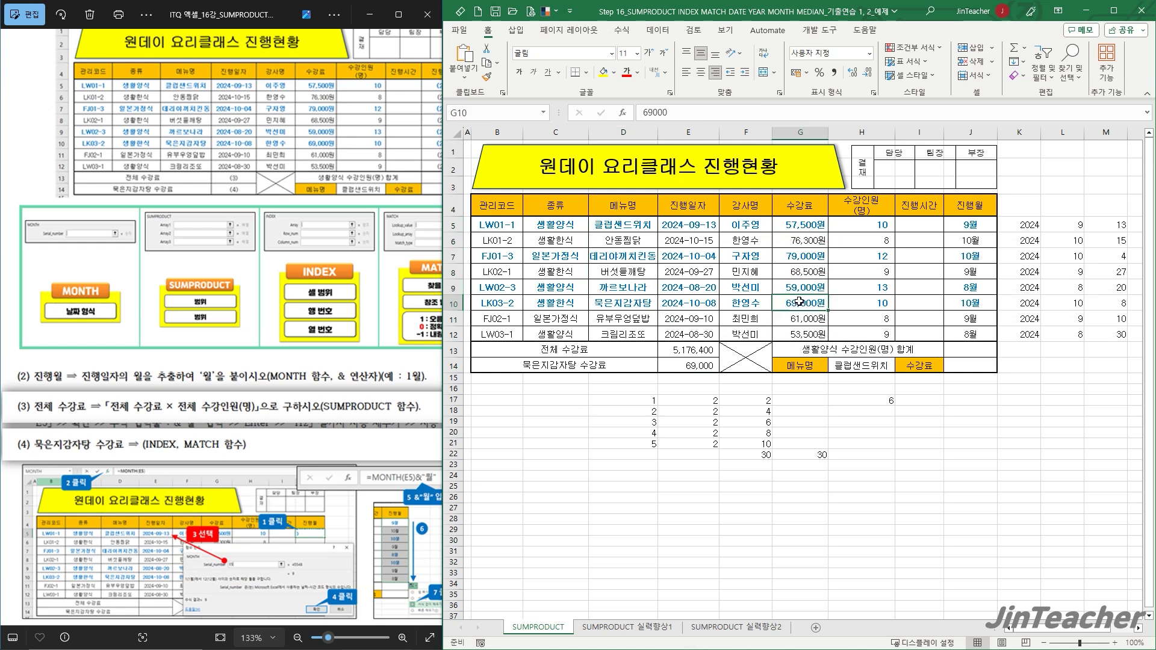
left_click(696, 364)
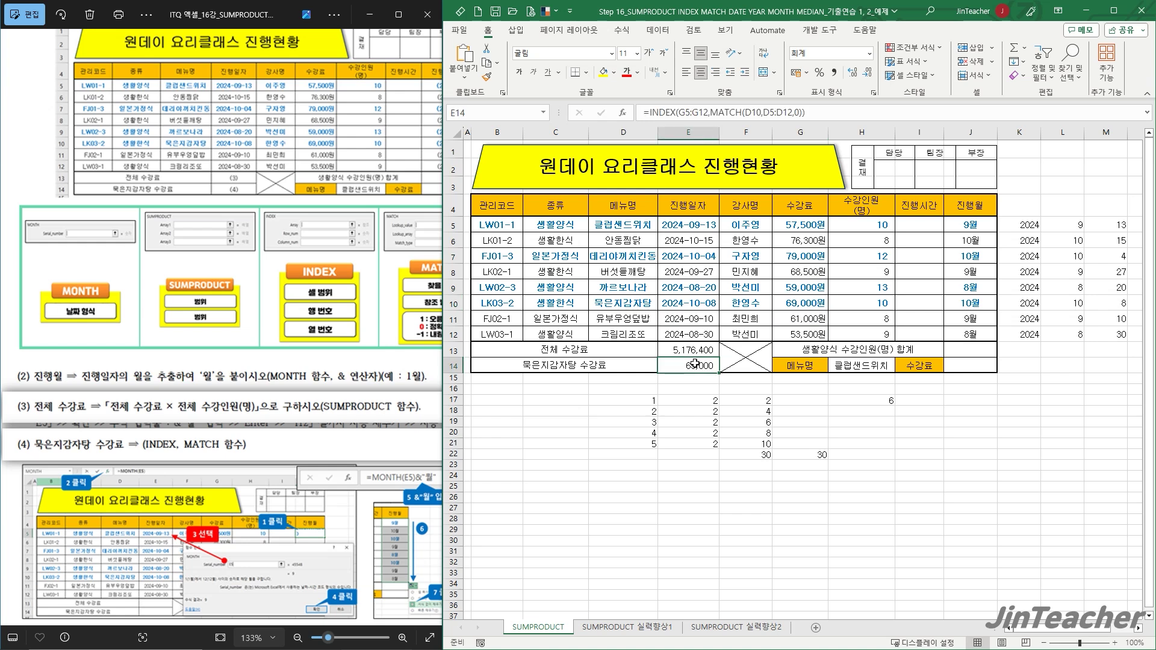
Step: Clear the 묵은지감자탕 수강료 result cell E14 and start a new MATCH function in it
key("Delete")
left_click(623, 113)
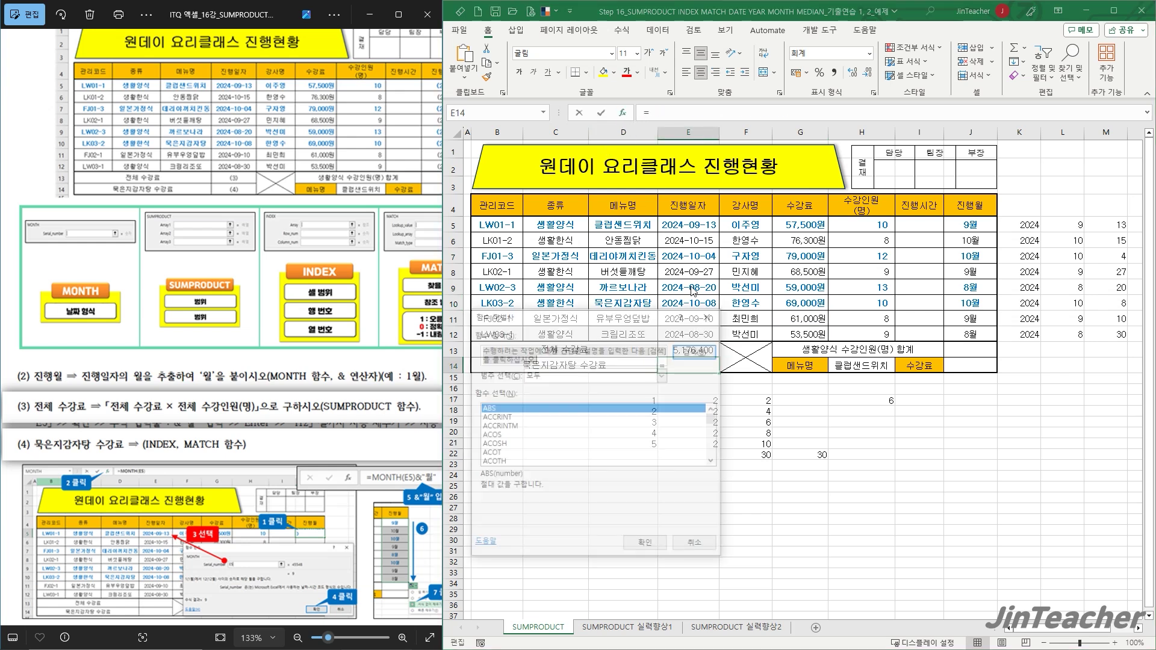
left_click(663, 375)
left_click(551, 388)
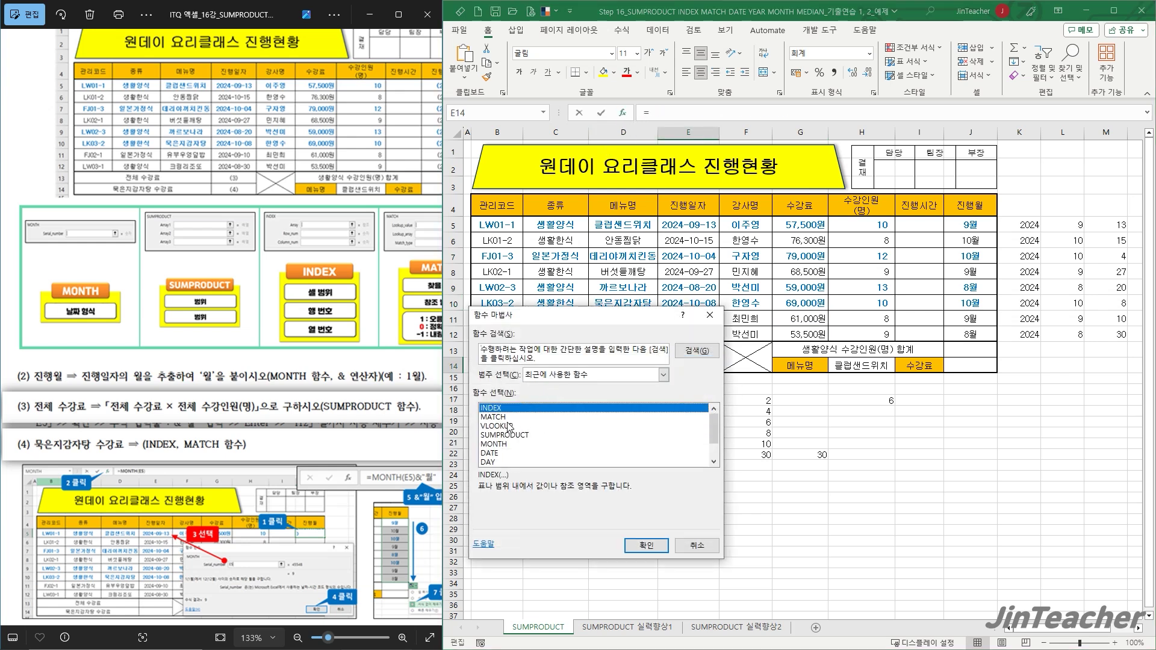
left_click(505, 417)
left_click(645, 545)
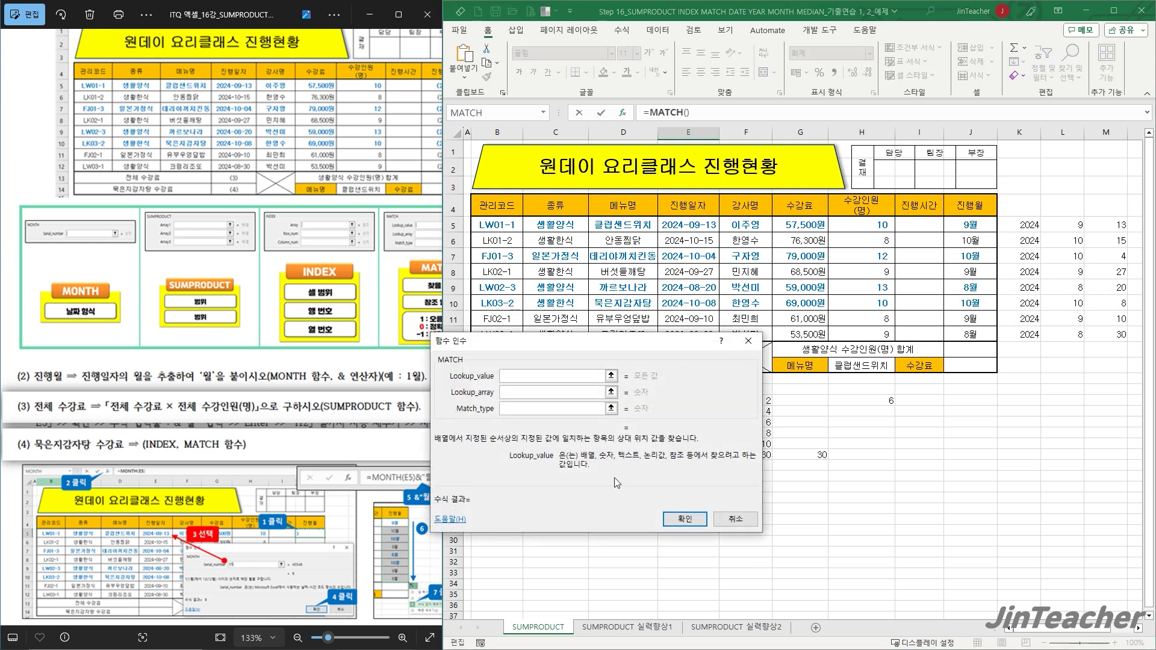
Step: Set the MATCH lookup value to D10, the lookup array to D5:D12 and the match type to 0, and confirm
left_click(632, 301)
key("Tab")
left_click_drag(634, 226, 633, 334)
left_click(580, 452)
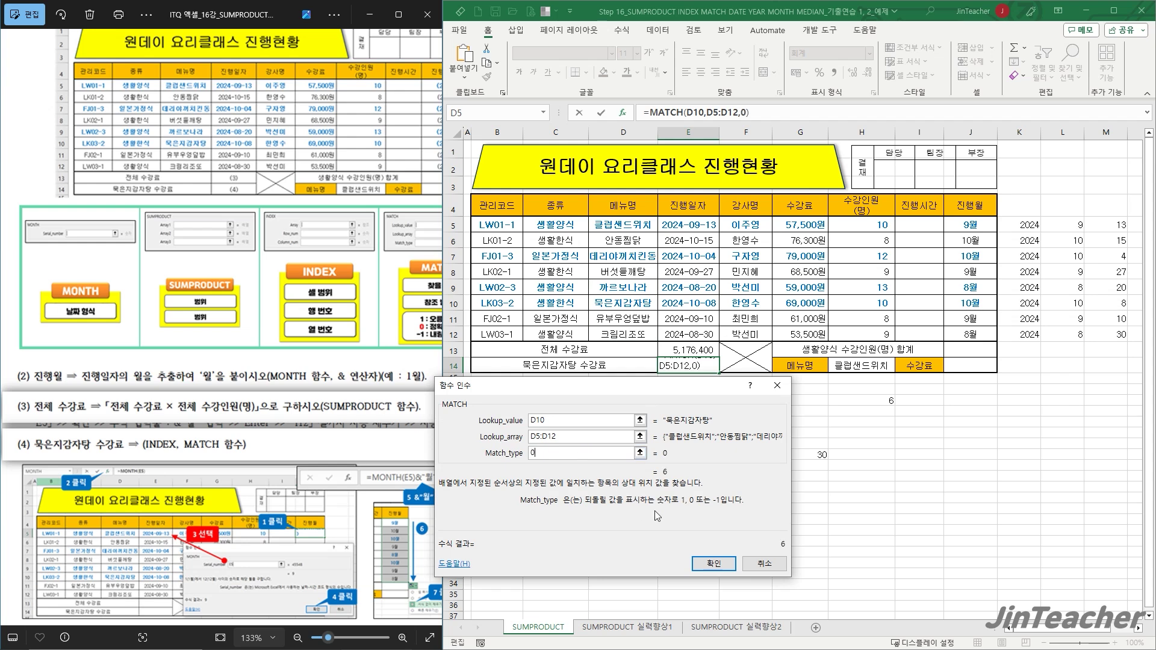
left_click(713, 564)
Step: Cut the MATCH expression out of E14, keeping the equals sign, and start an INDEX function with the array,row_num,column_num form
left_click_drag(649, 112, 743, 113)
left_click(488, 51)
left_click(622, 112)
left_click(512, 461)
left_click(663, 589)
left_click(661, 515)
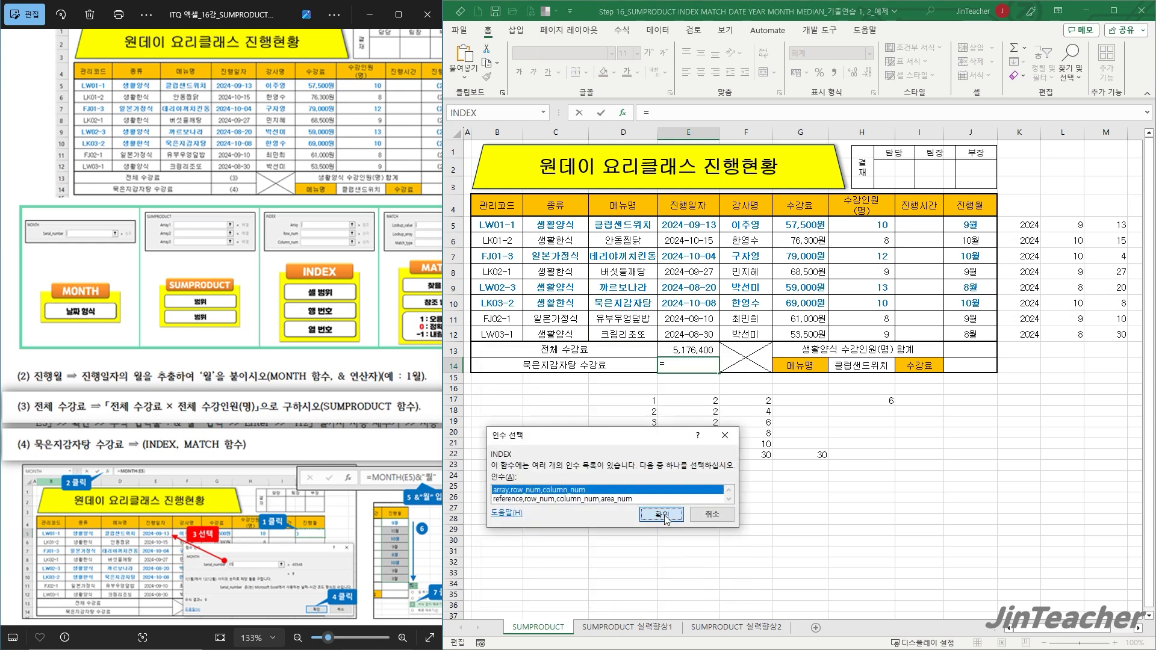
Step: Set the INDEX array to G5:G12 and the row number to MATCH(D10,D5:D12,0), and confirm the formula
left_click_drag(801, 224, 801, 334)
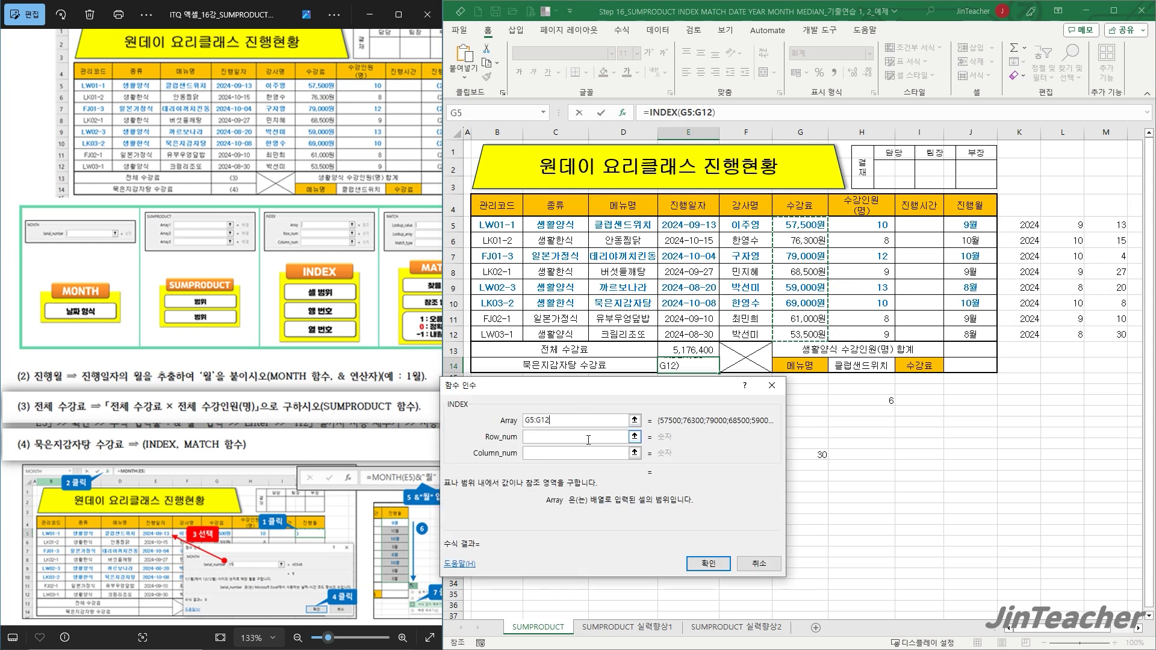
key("Tab")
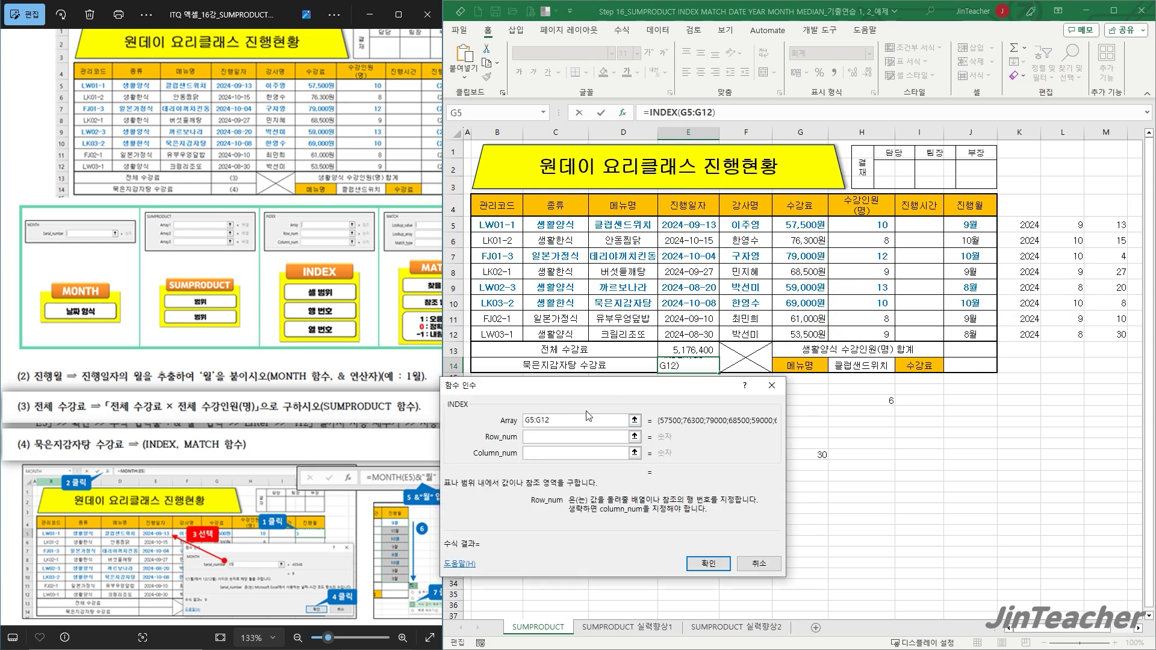
type("MATCH(D10,D5:D12,0)")
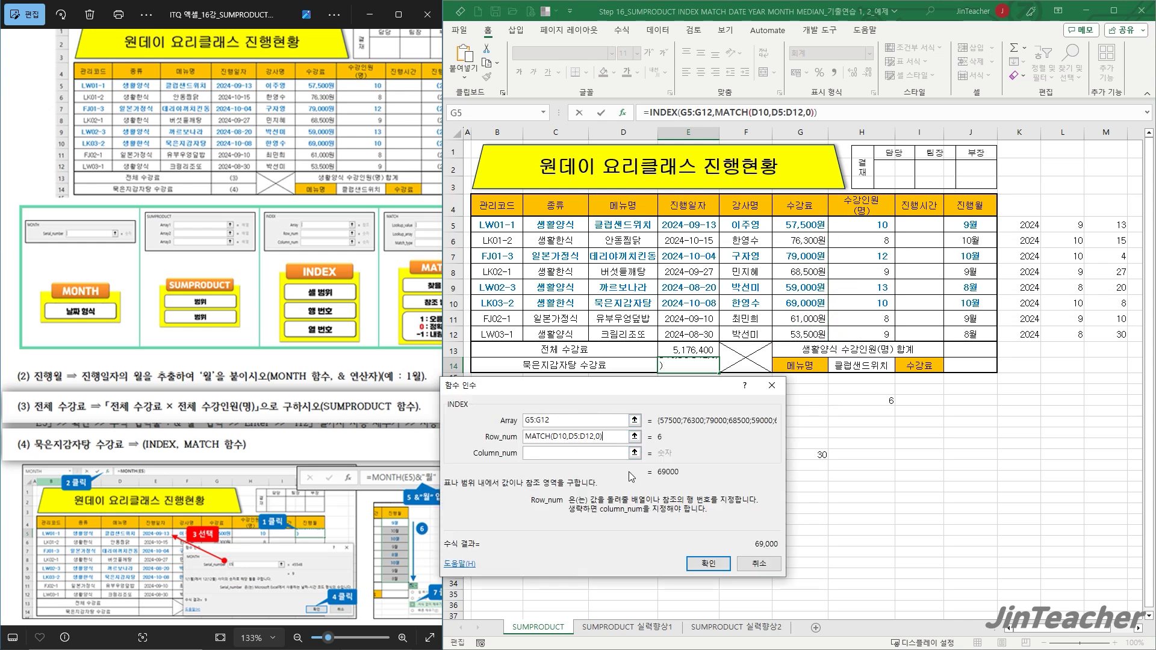
left_click(698, 563)
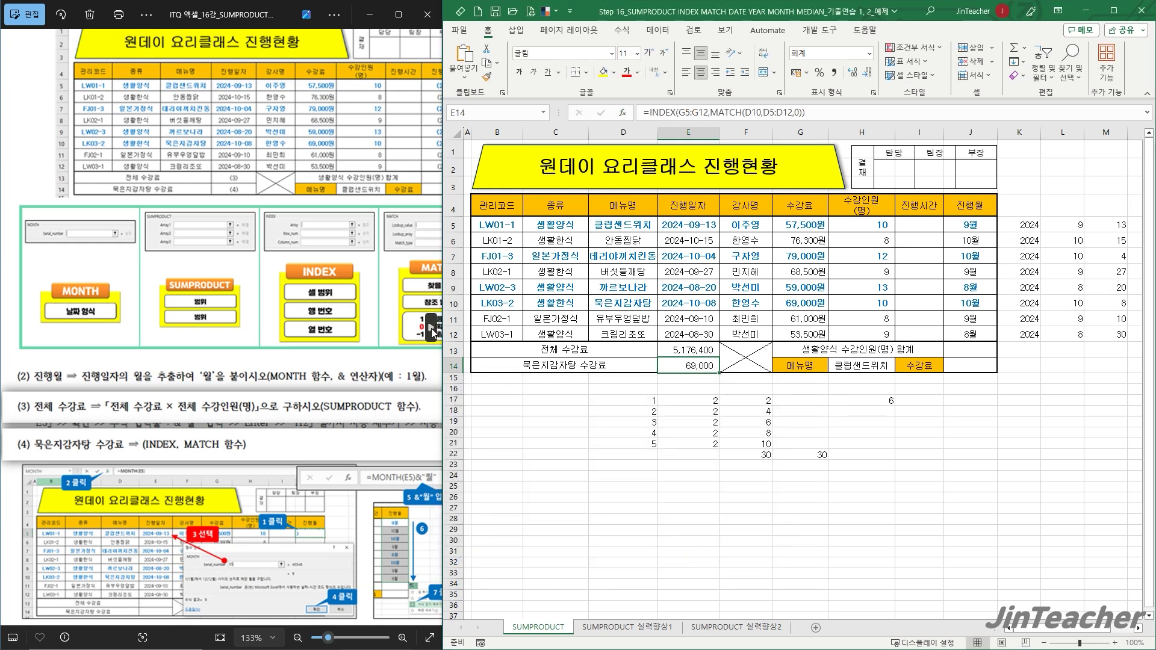
Step: Show the 기출연습 1 and 2 exercise page in the image viewer and open the SUMPRODUCT 실력향상1 sheet in Excel
left_click(431, 331)
scroll(280, 349, "up", 2)
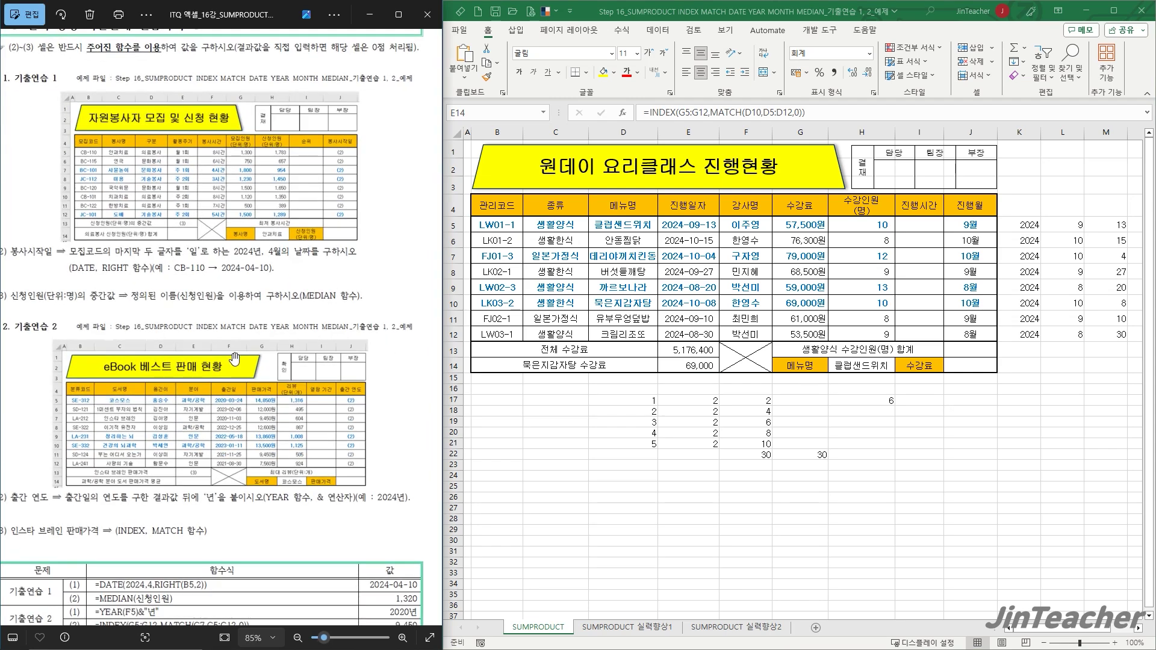
left_click_drag(141, 291, 163, 325)
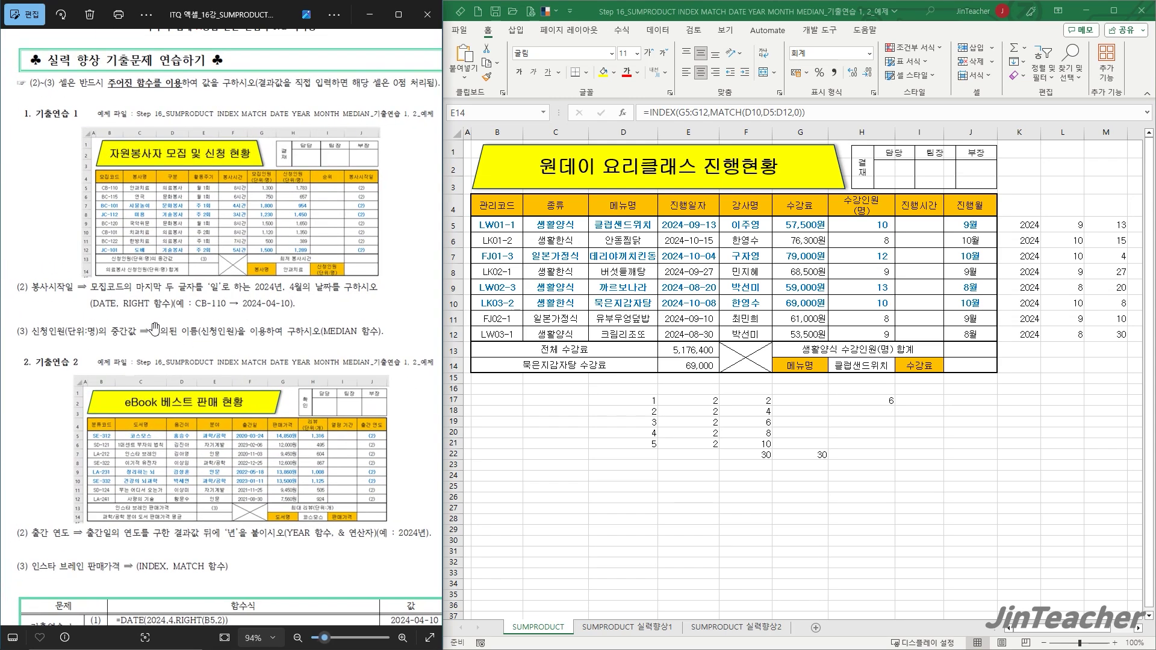
left_click(586, 556)
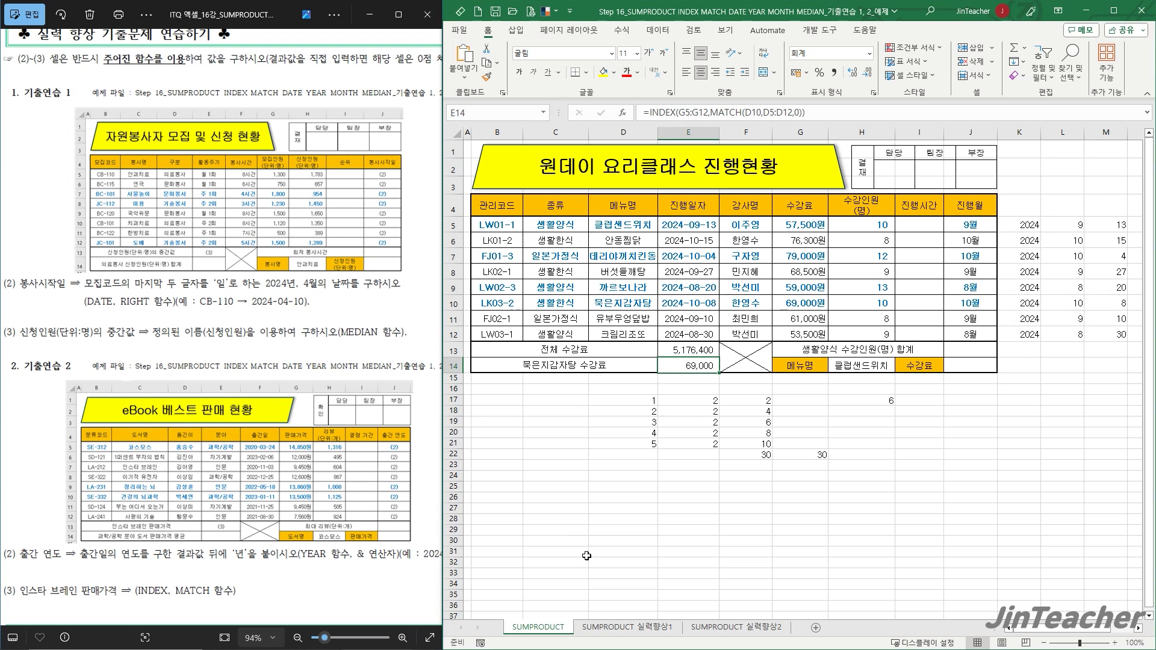
left_click(626, 627)
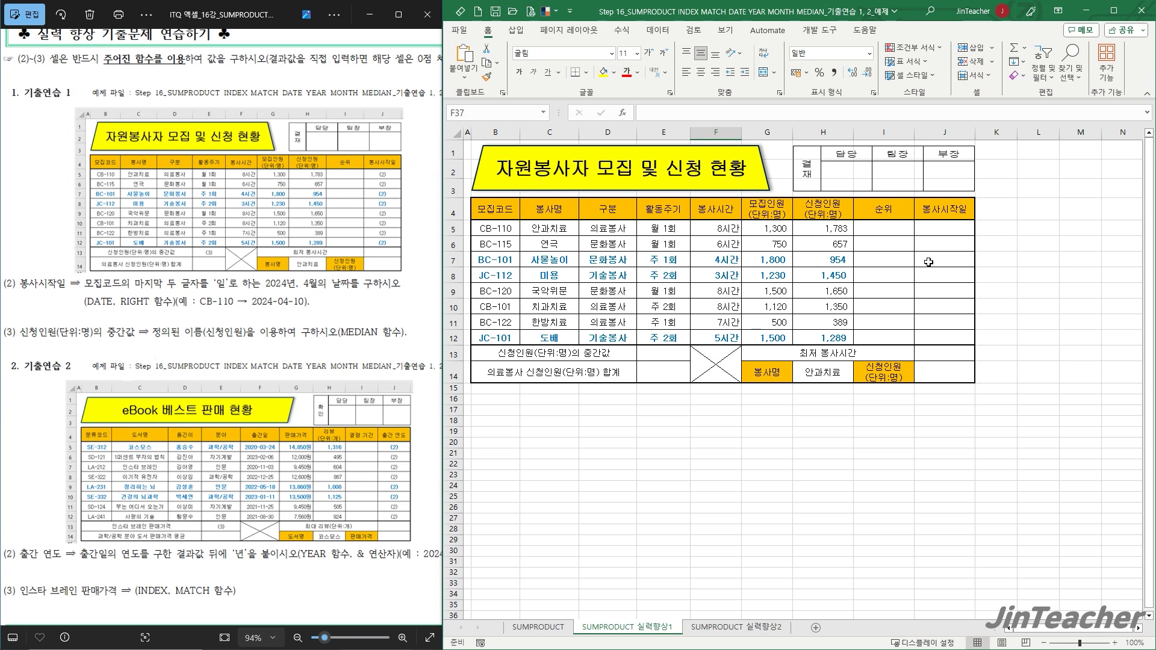
Step: Start a RIGHT function in the first 봉사시작일 cell, J5, choosing it from all functions
left_click(949, 234)
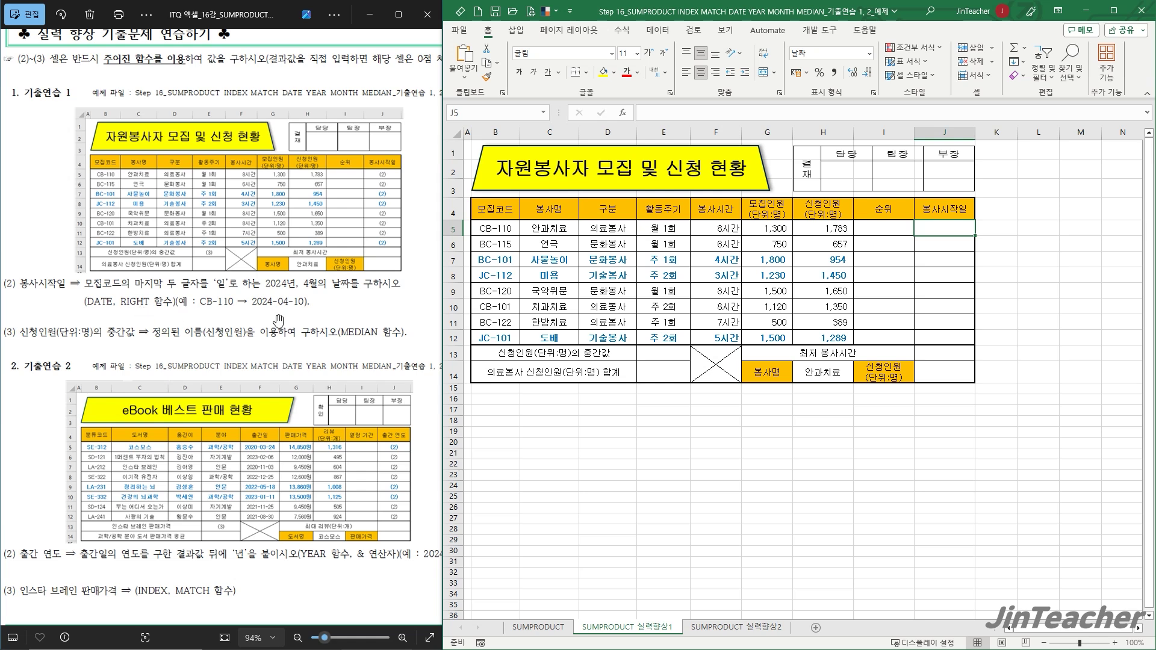
left_click(508, 229)
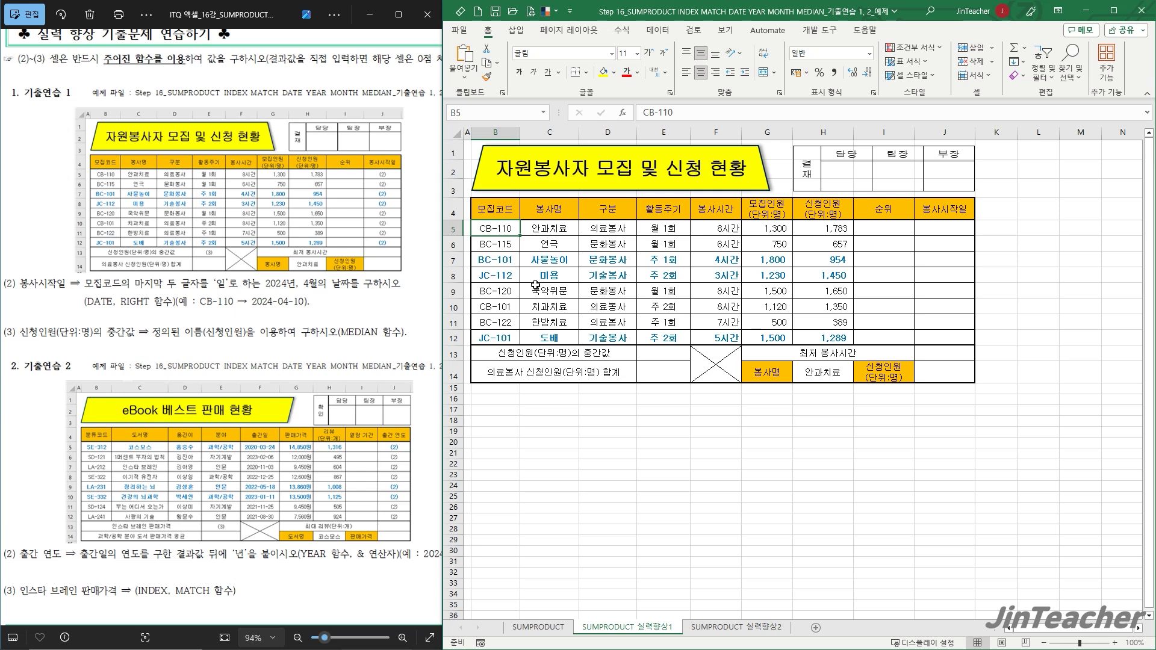
left_click(952, 228)
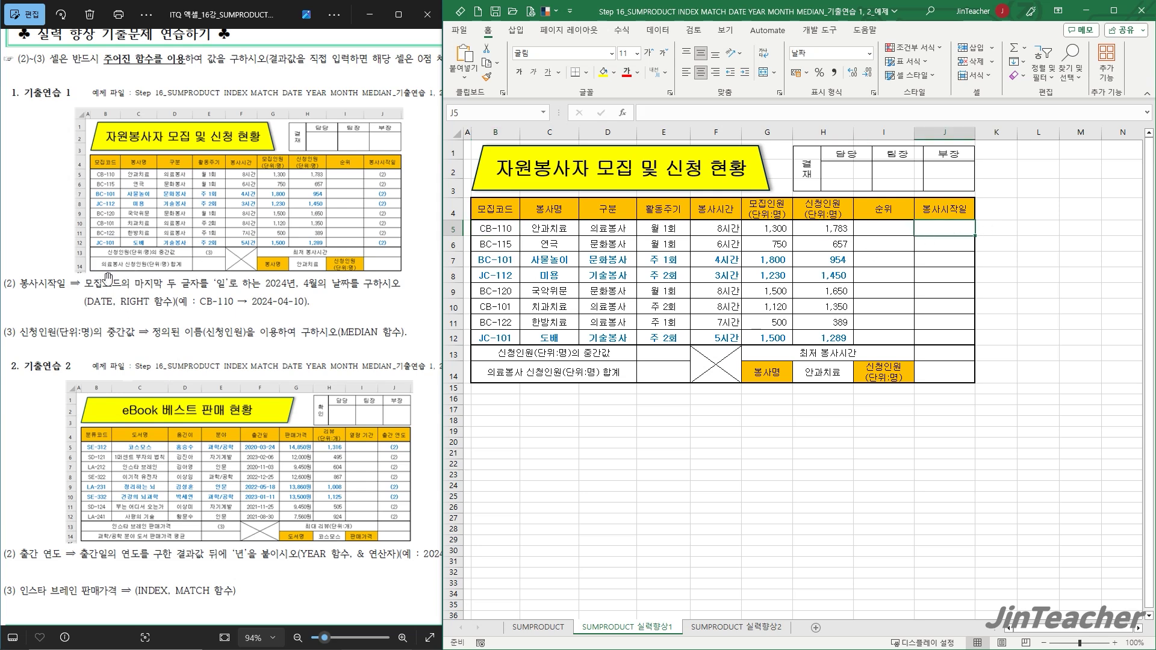
left_click(622, 114)
left_click_drag(614, 367, 721, 211)
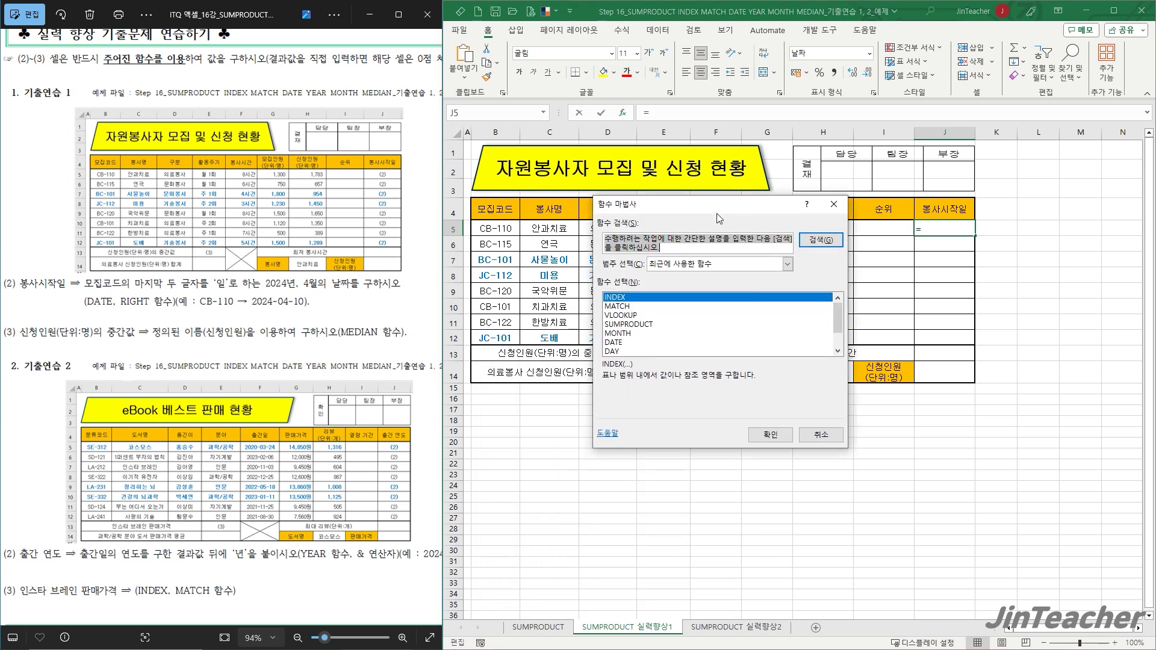
left_click(711, 265)
left_click(711, 283)
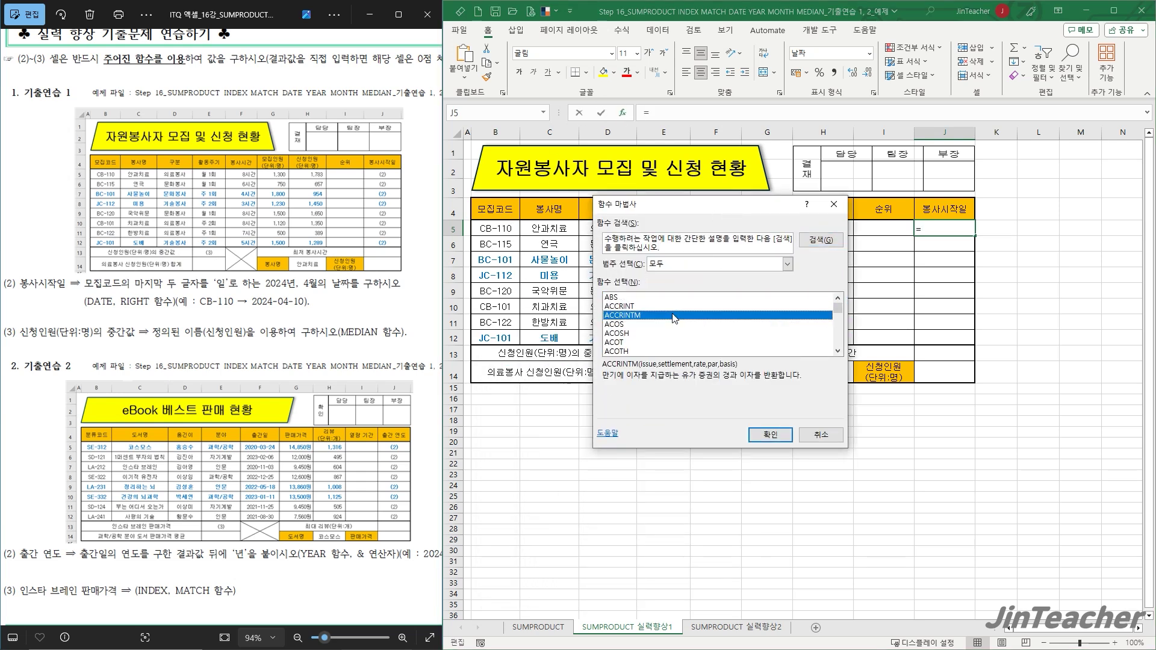
key("r")
scroll(674, 327, "down", 4)
scroll(635, 355, "down", 1)
left_click(616, 333)
left_click(770, 435)
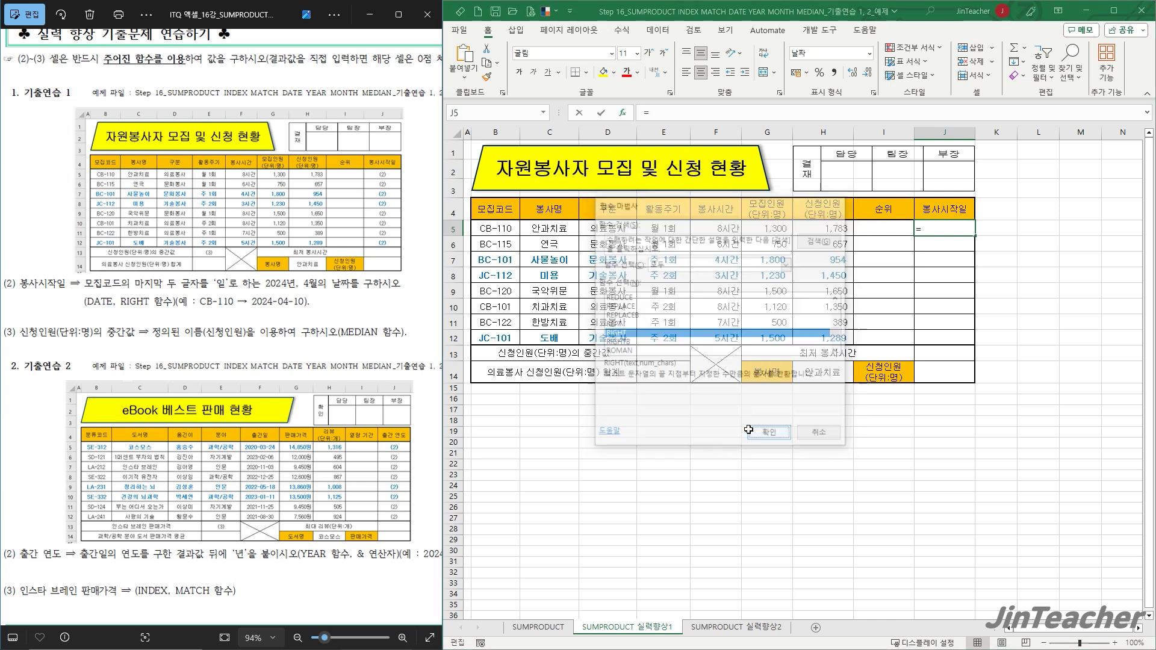
Step: Set the RIGHT text to the 모집코드 cell B5 and the number of characters to 2, and confirm
left_click(510, 229)
left_click(640, 249)
type("2")
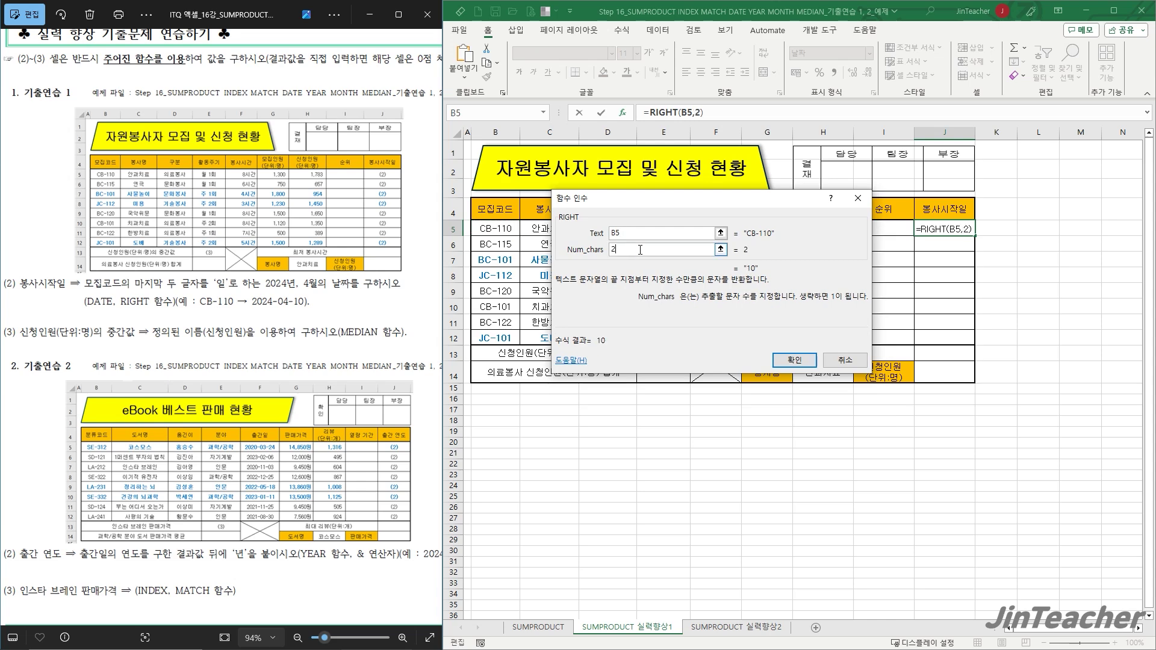
left_click(794, 360)
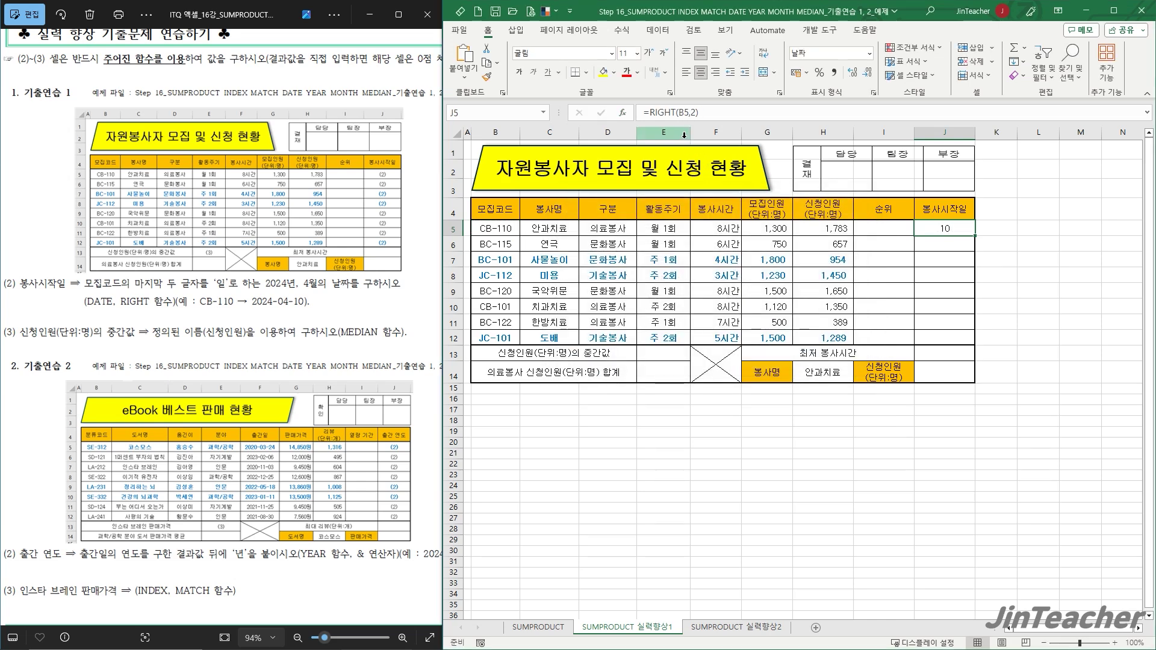
Step: Cut RIGHT(B5,2) from J5's formula, keeping the equals sign, and start a DATE function in its place
left_click_drag(650, 112, 725, 121)
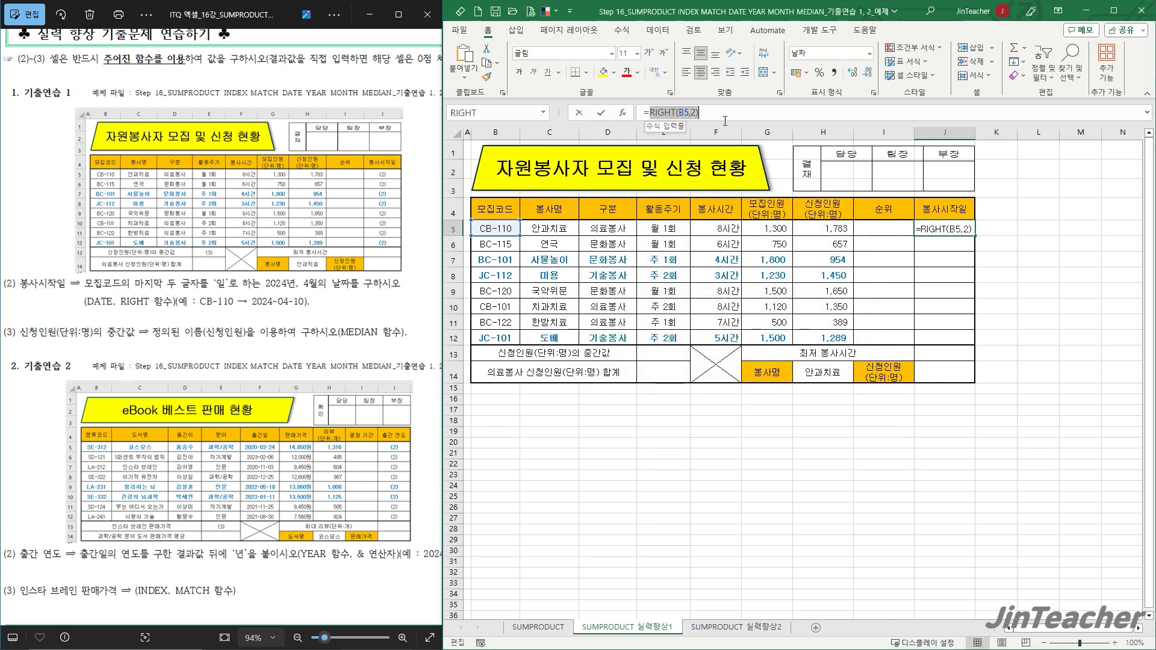
left_click(487, 48)
left_click(626, 113)
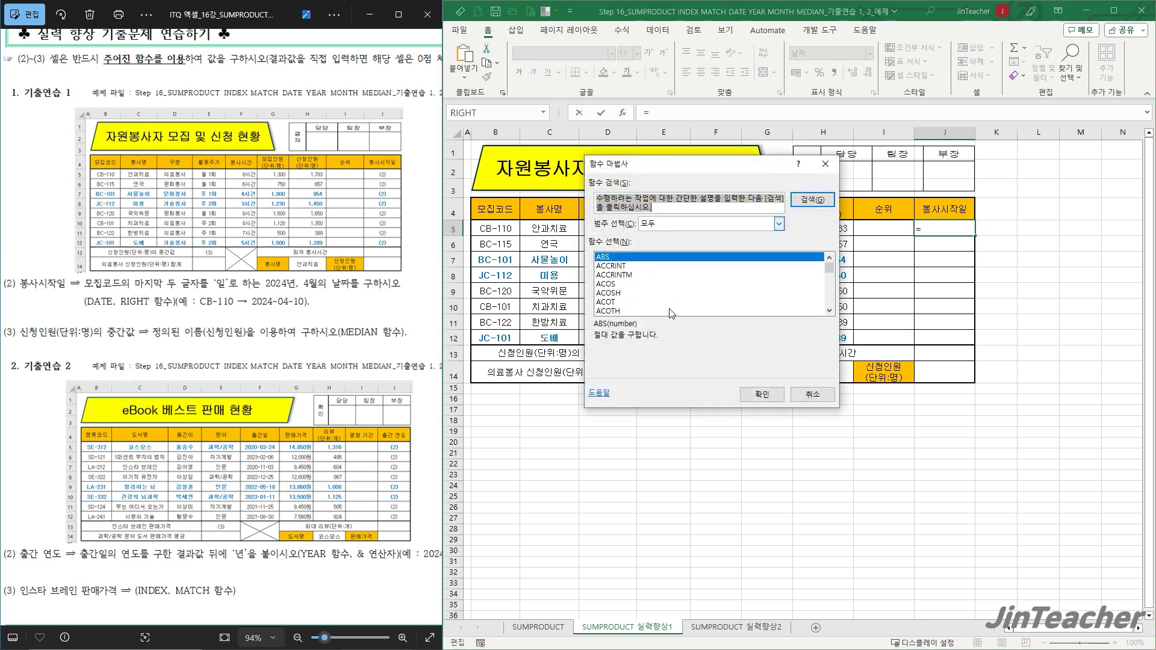
left_click(667, 284)
key("d")
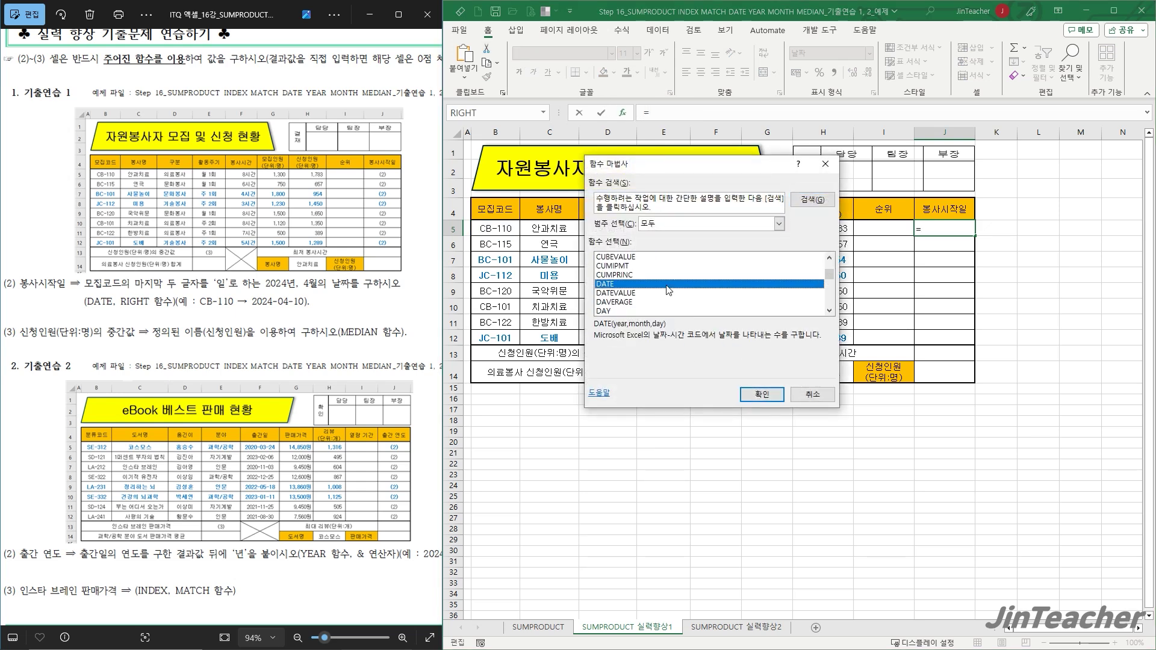
left_click(762, 395)
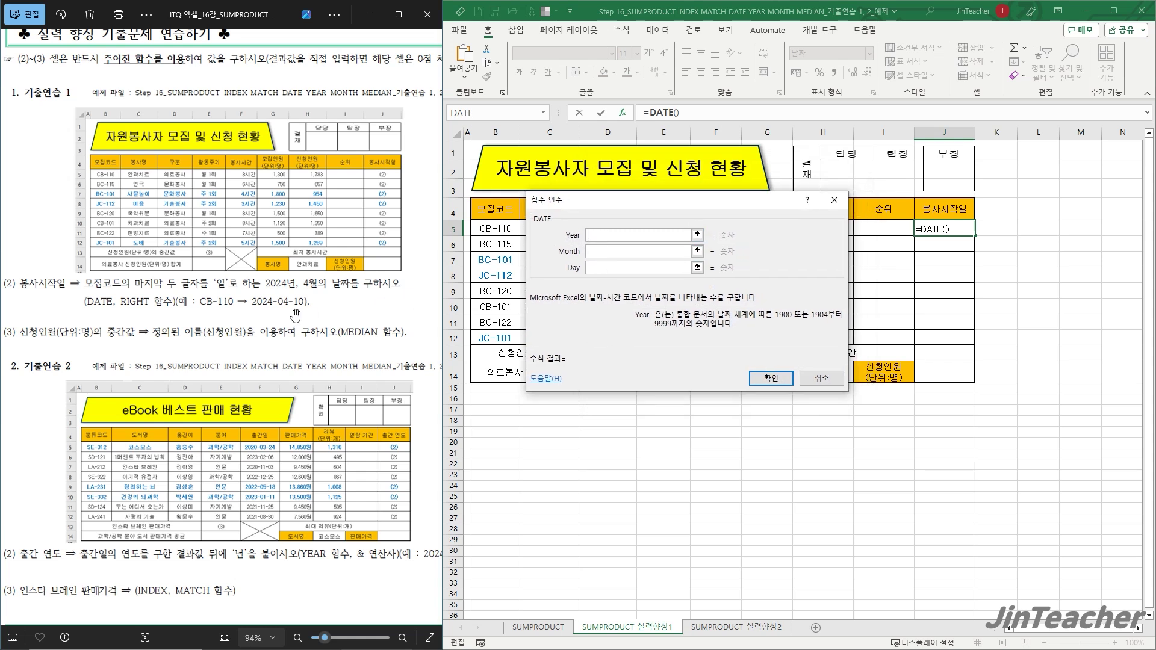
Step: Set the DATE arguments to year 2024, month 4 and day RIGHT(B5,2), and confirm the formula in J5
type("2024")
left_click(617, 252)
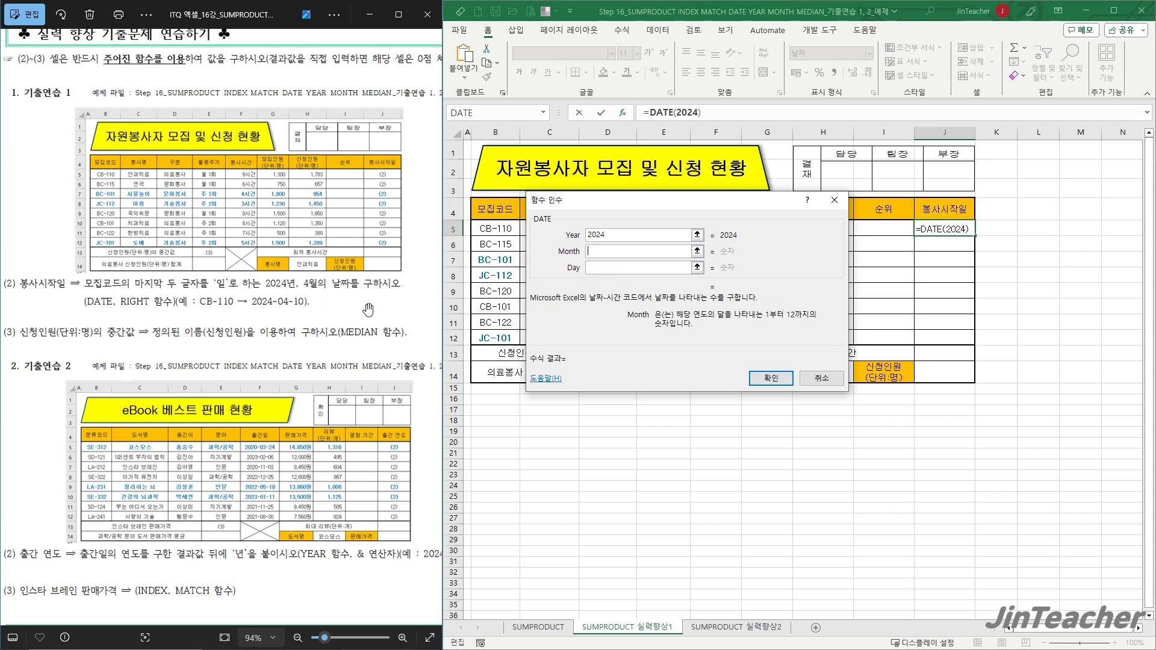
type("4")
left_click(587, 269)
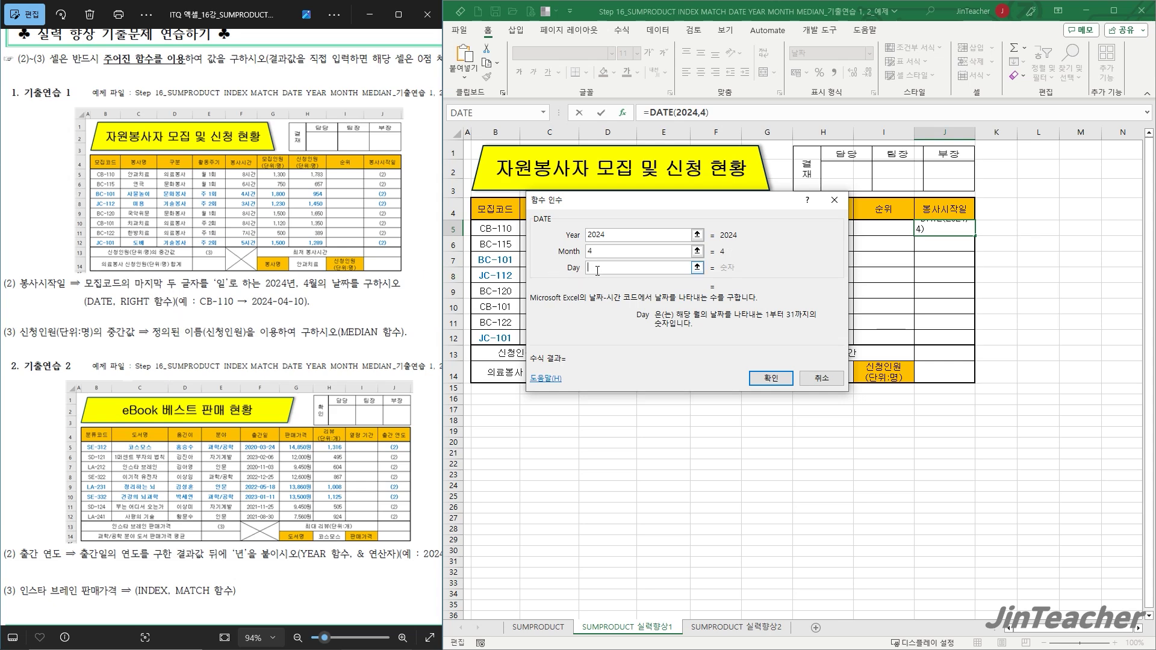
type("RIGHT(B5,2)")
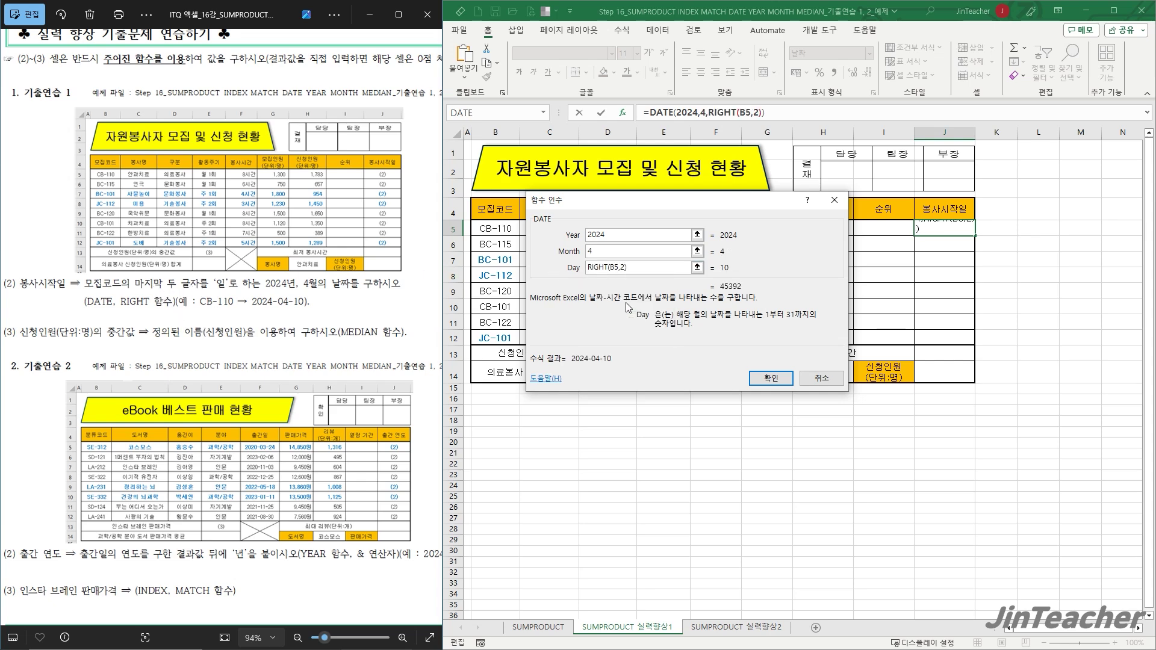
left_click(768, 377)
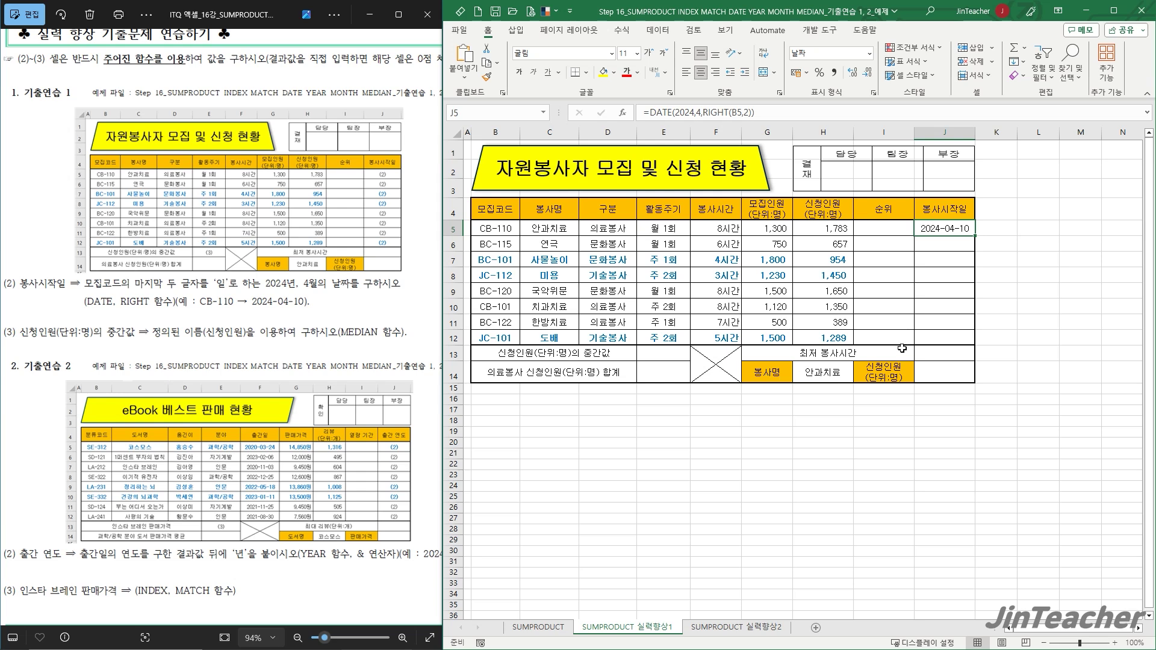
Step: Fill the J5 date formula down through J12 without formatting
left_click_drag(975, 235, 975, 344)
left_click(988, 356)
left_click(1014, 396)
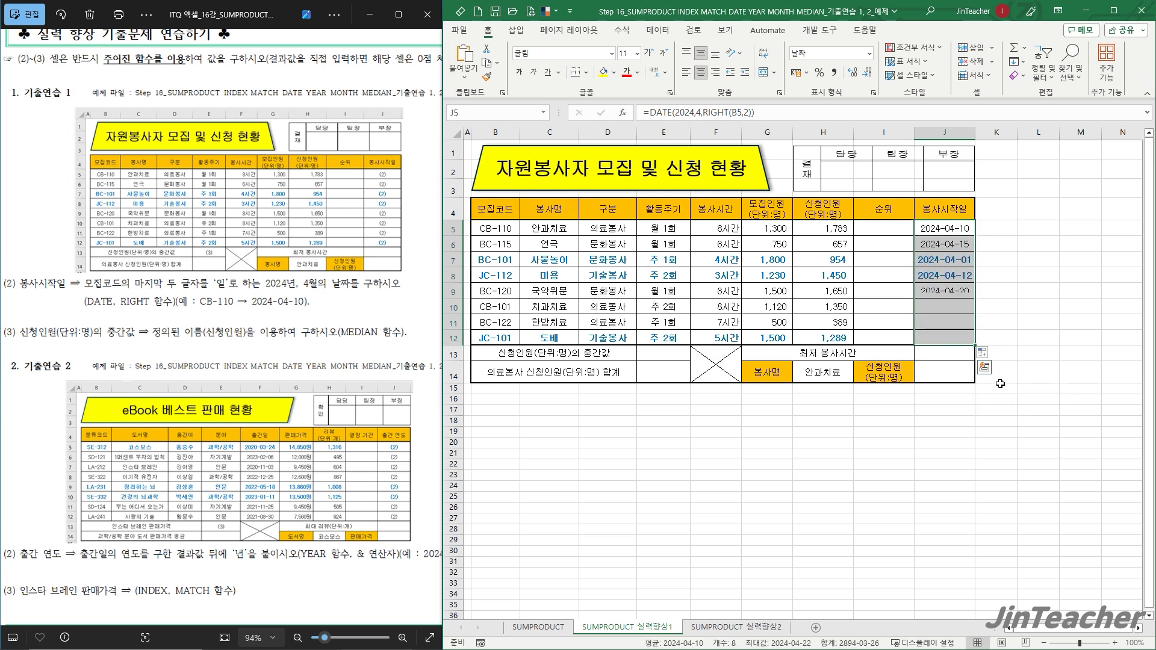
left_click(955, 339)
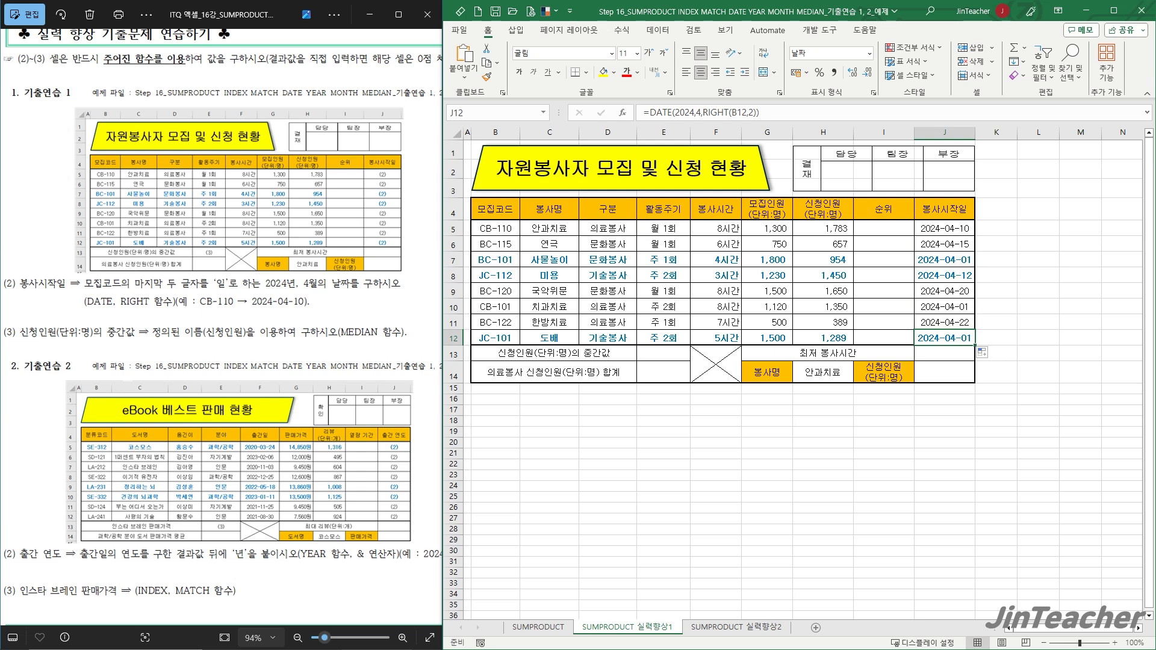
Step: Clear the 봉사시작일 dates in J5:J12 and start a RIGHT function in J5, choosing it from the recently used functions
left_click_drag(950, 224, 946, 337)
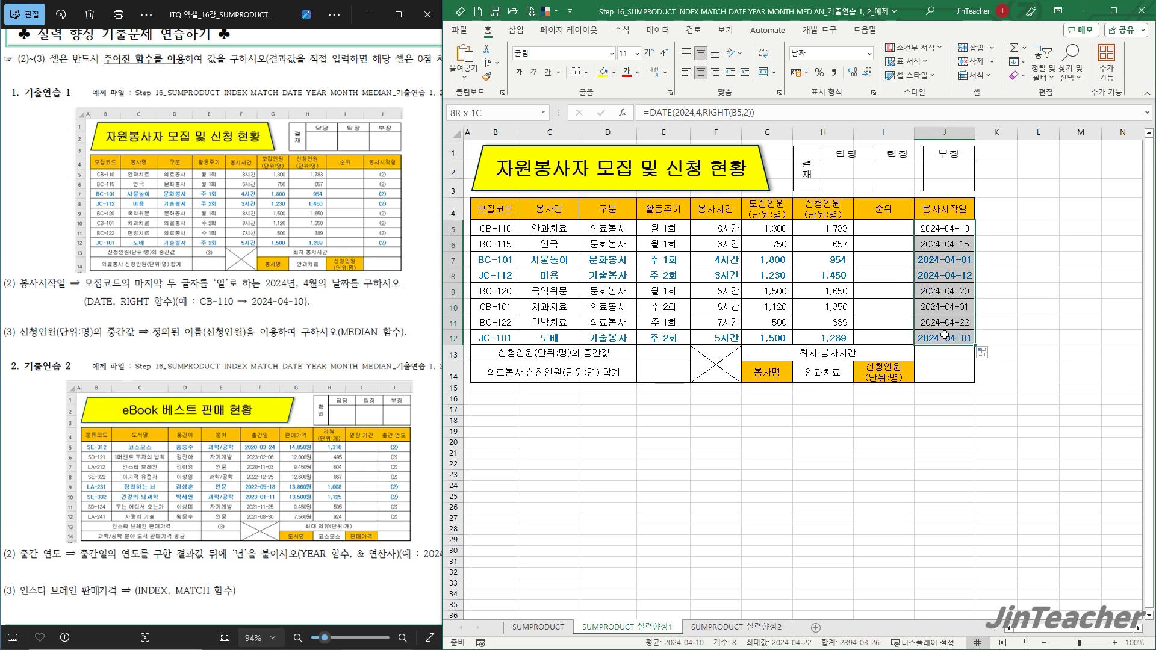
key("Delete")
left_click_drag(949, 231, 950, 228)
left_click(949, 228)
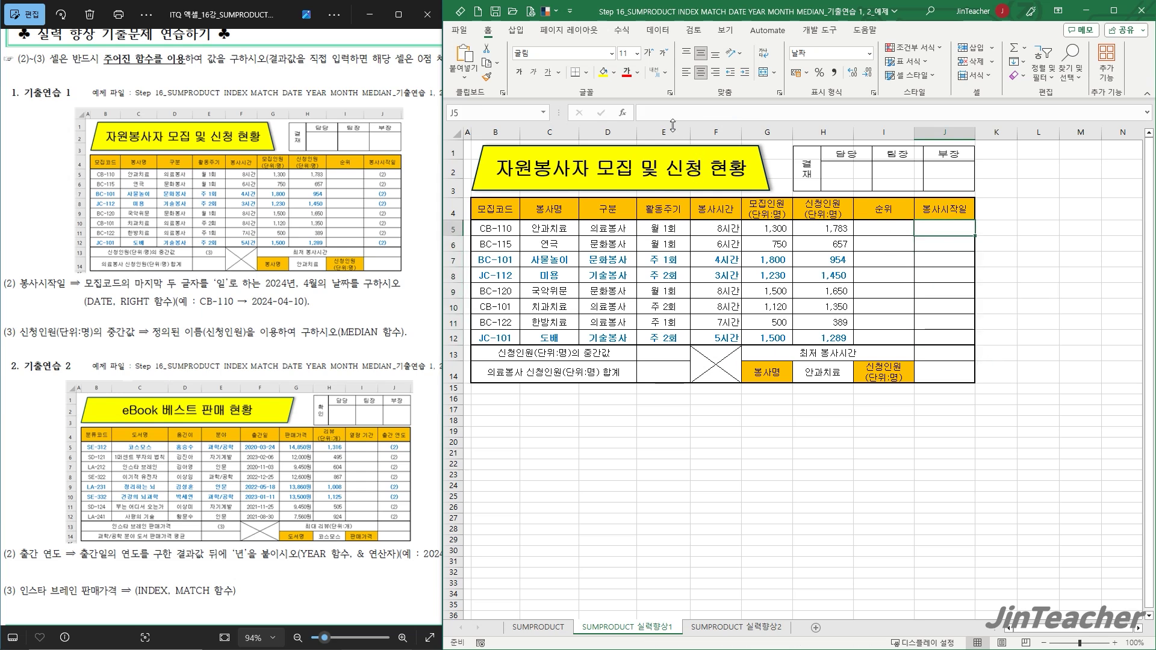
left_click(624, 114)
left_click(647, 235)
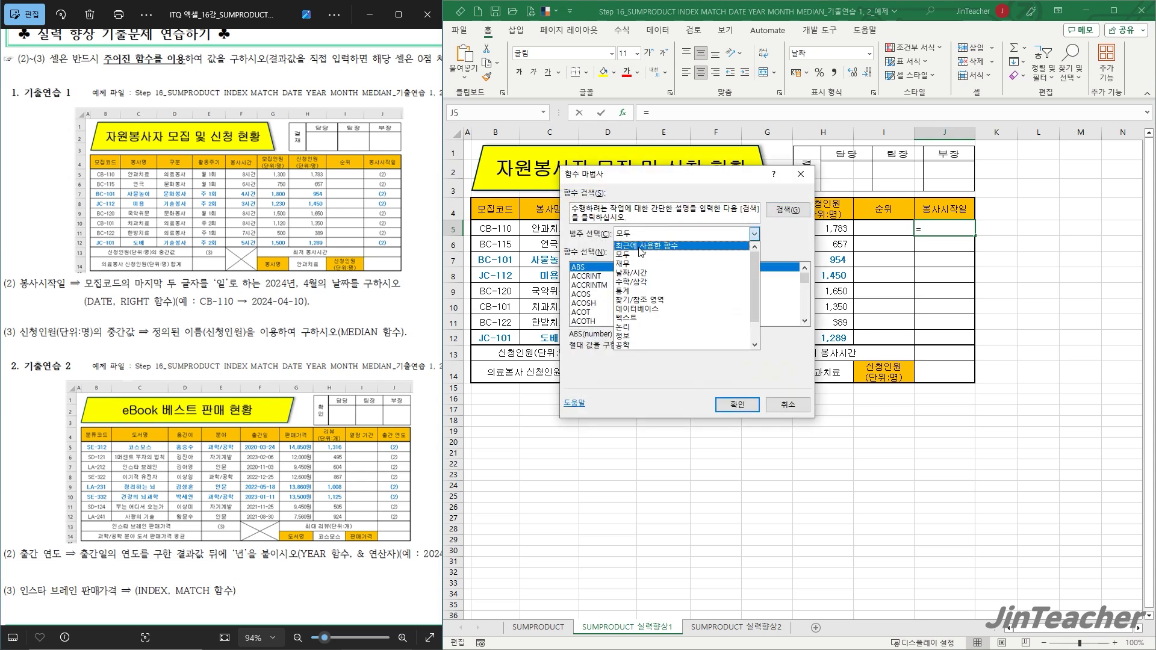
left_click(637, 245)
left_click(584, 277)
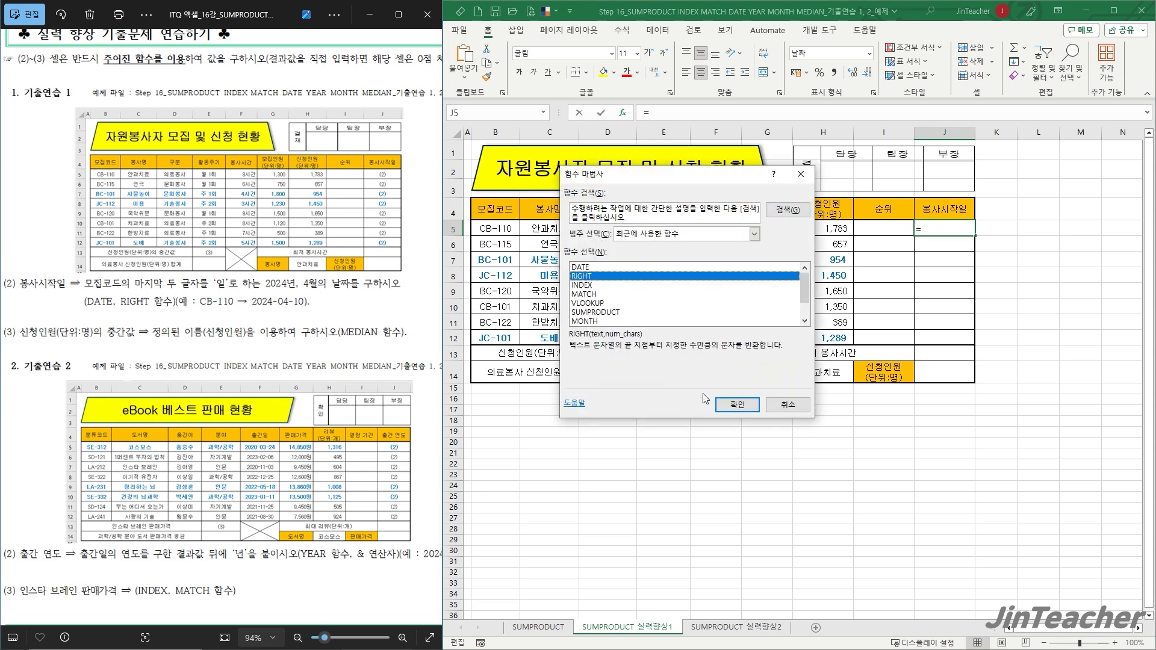
left_click(737, 405)
Step: Set the RIGHT function's text to B5 and its number of characters to 2, and confirm
left_click(510, 232)
left_click(613, 263)
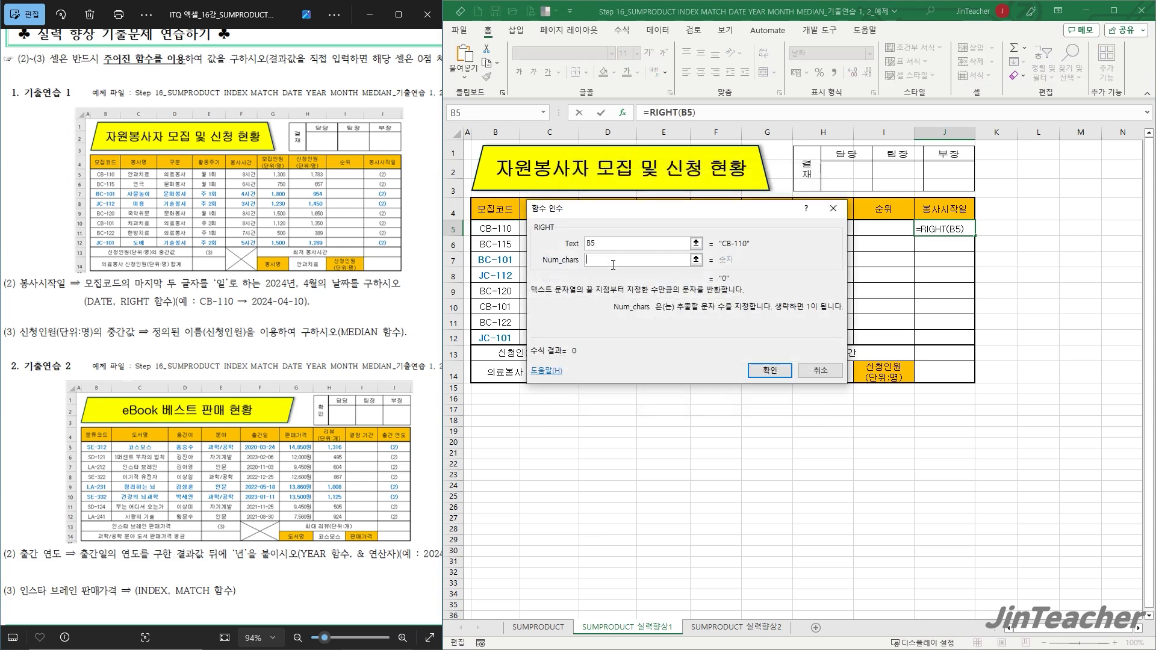
type("2")
left_click(767, 373)
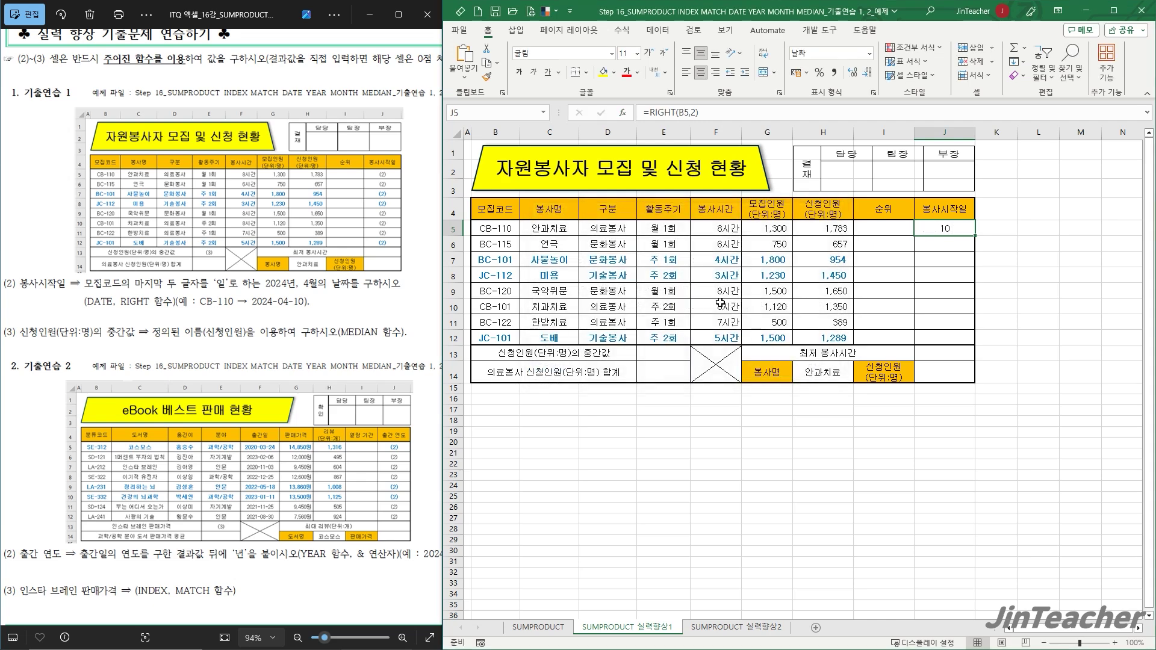
Step: Cut RIGHT(B5,2) out of the J5 formula, keeping the equals sign, and start a DATE function from the recently used functions
left_click_drag(649, 113, 702, 112)
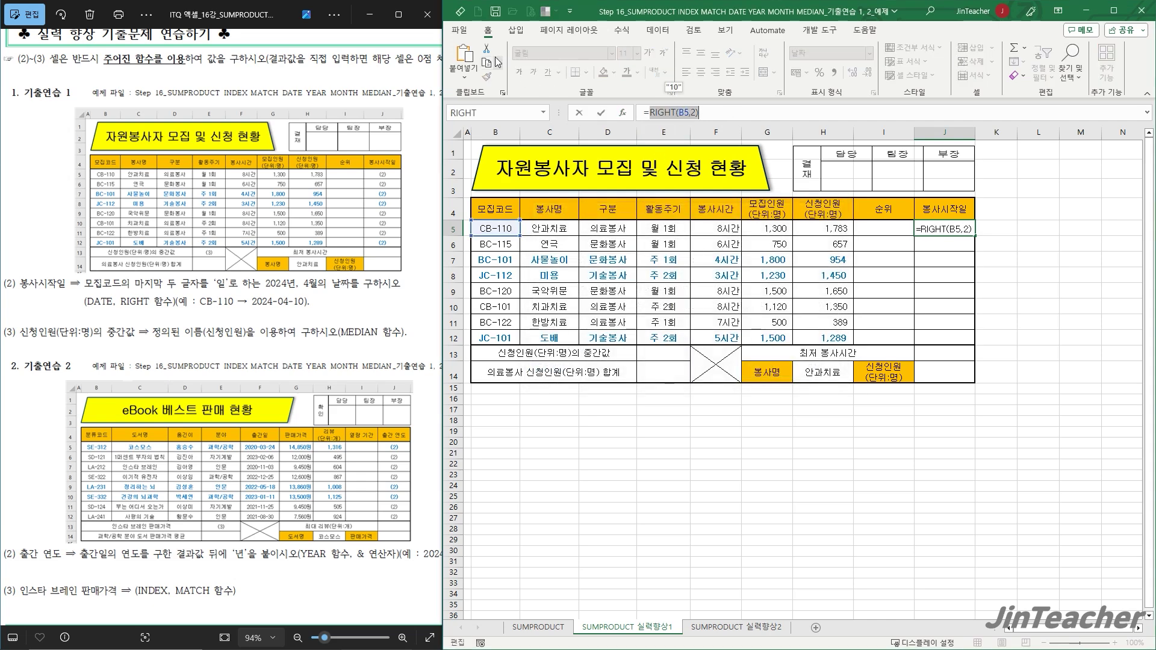
key("ctrl+x")
left_click(622, 112)
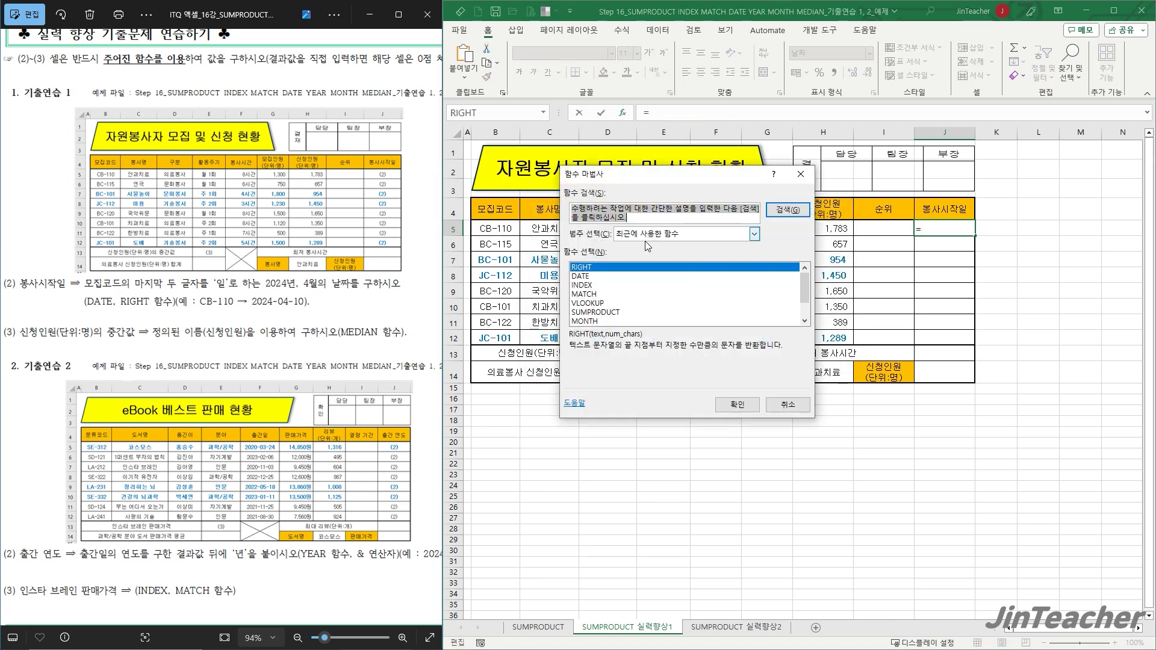
left_click(581, 276)
left_click(738, 405)
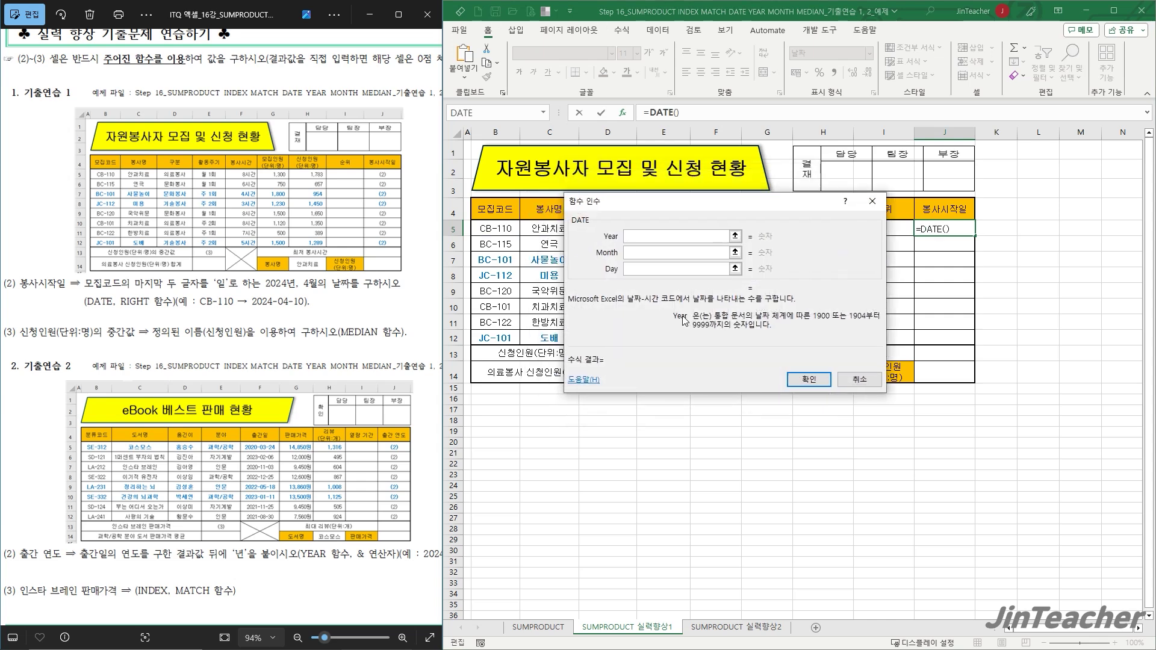
Step: Enter 2024 as the year, 4 as the month and the cut RIGHT(B5,2) as the day, and confirm the DATE function
left_click(659, 241)
type("2024")
left_click(655, 253)
type("4")
left_click(653, 267)
type("RIGHT(B5,2)")
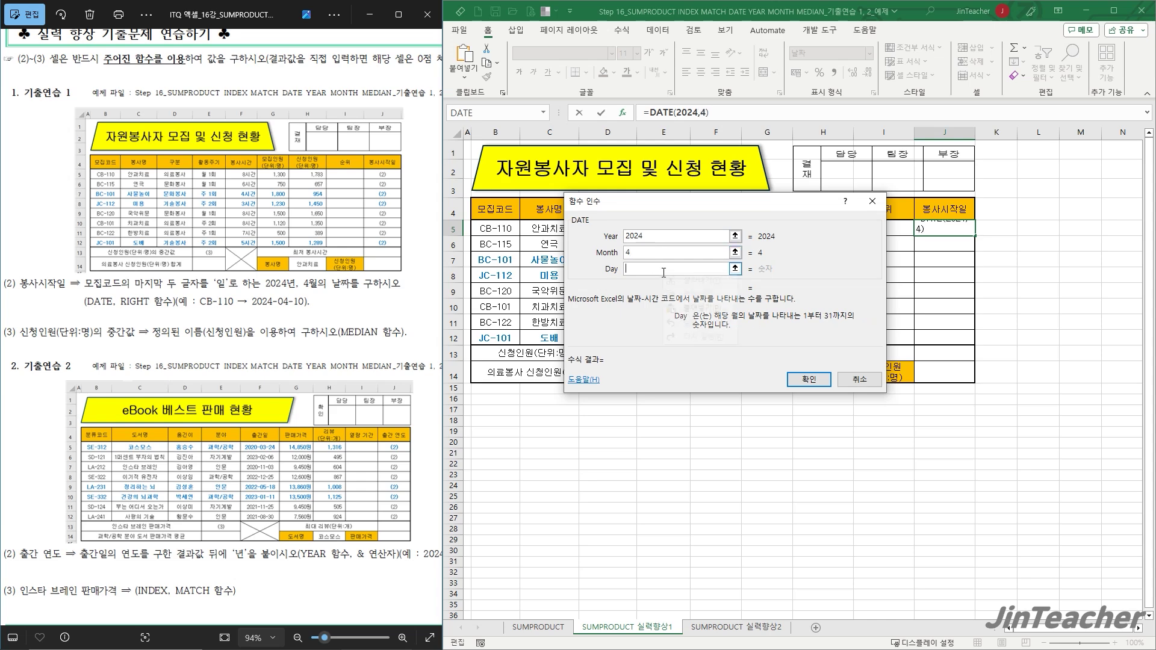
left_click(809, 379)
Step: Copy the DATE formula from J5 down to J12, filling without formatting
left_click_drag(974, 238, 967, 340)
left_click(983, 352)
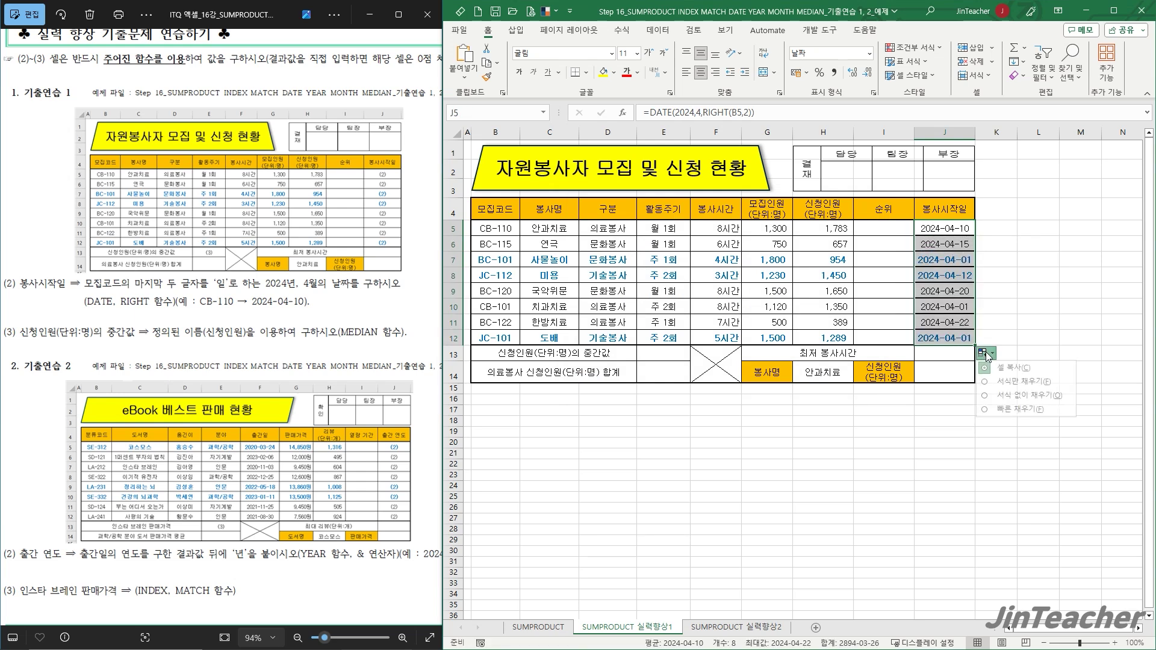
left_click(1023, 397)
left_click(951, 339)
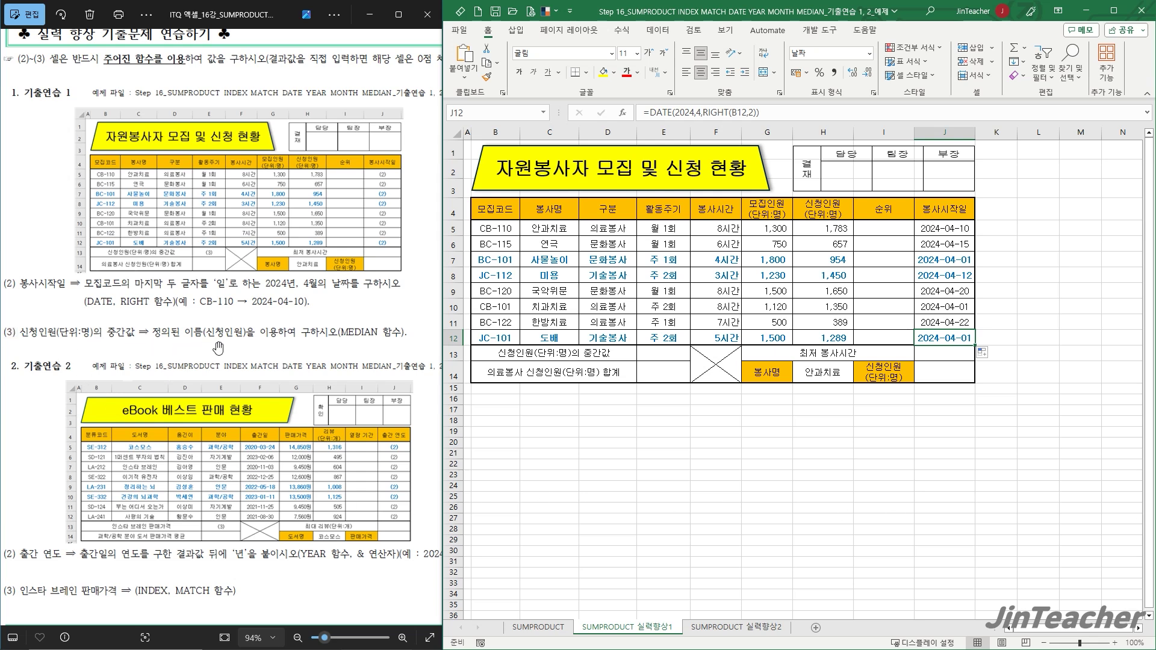
Step: Define the name 신청인원 for the applicant counts in H5:H12, and reselect the range to check it
left_click_drag(826, 230, 804, 337)
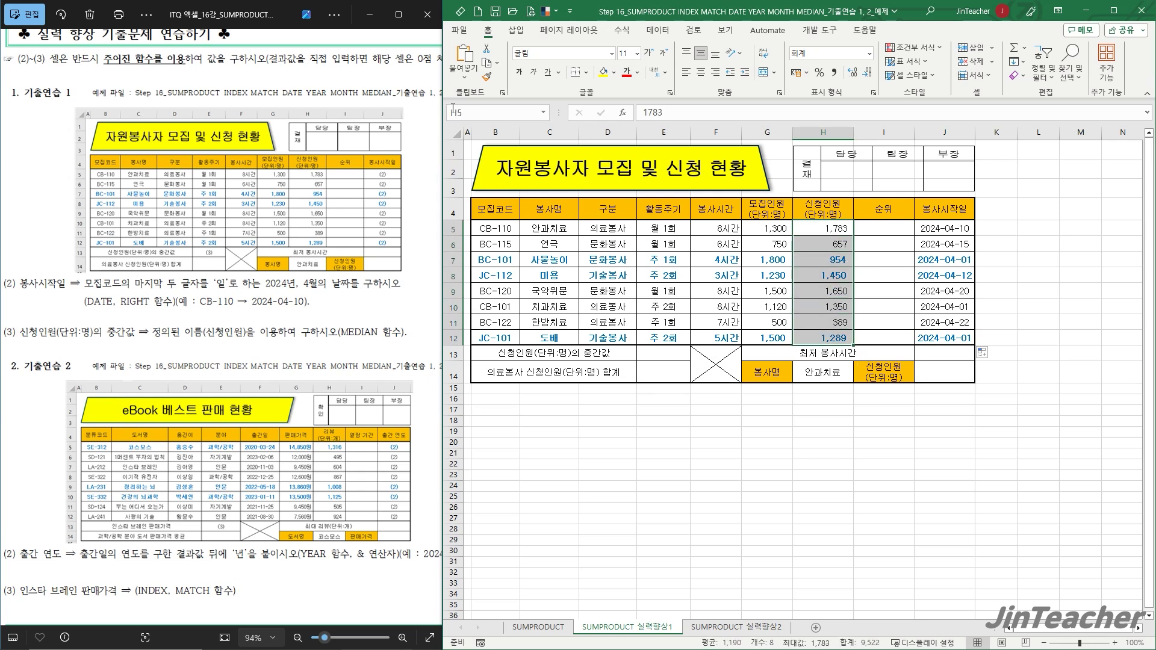
left_click(487, 113)
type("신청인원")
key("Return")
left_click_drag(814, 241, 827, 338)
Step: Start a MEDIAN function in E13, the 신청인원(단위:명)의 중간값 cell, choosing it from all functions
left_click(662, 354)
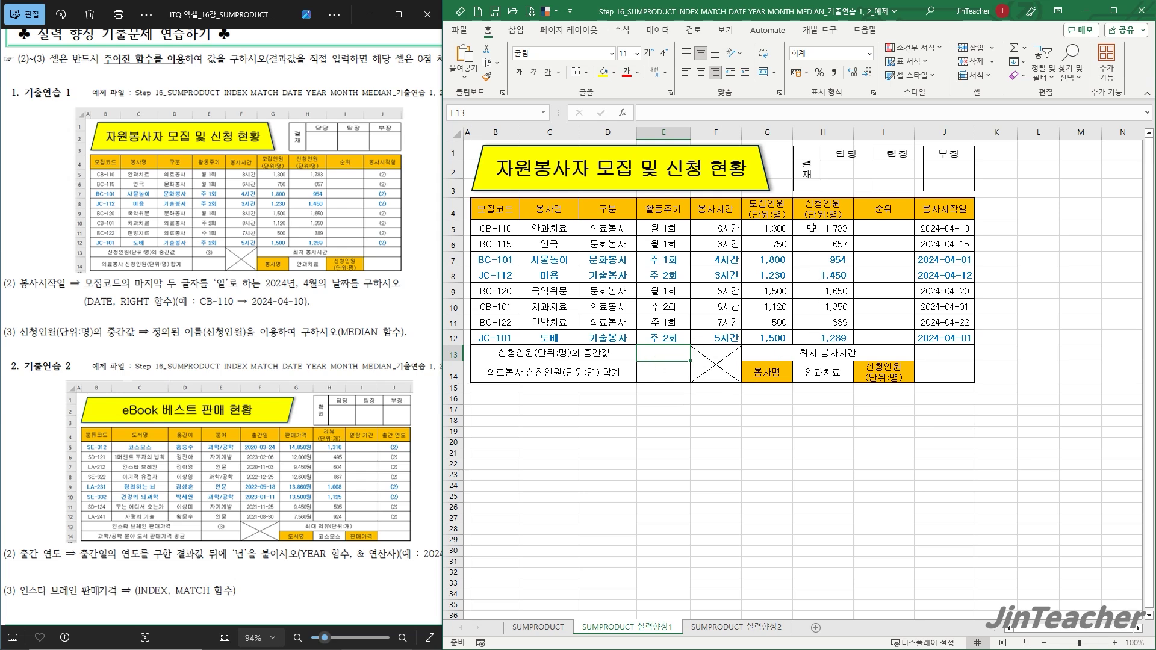
left_click(623, 112)
left_click(697, 234)
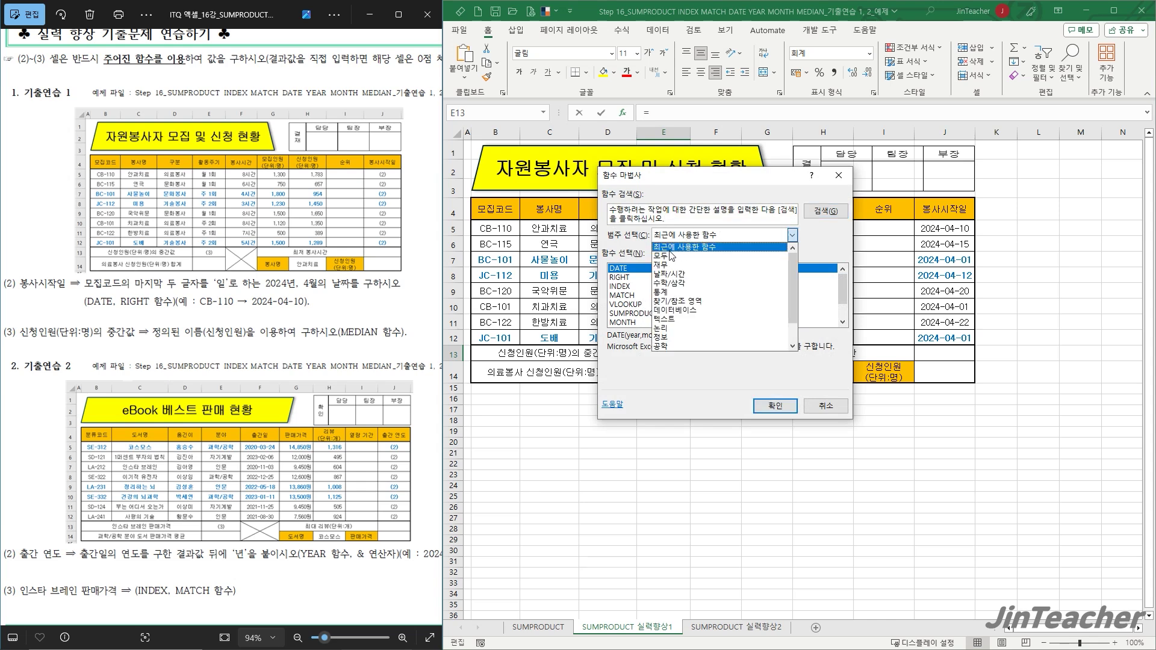
left_click(671, 253)
left_click(661, 303)
key("m")
scroll(660, 302, "down", 3)
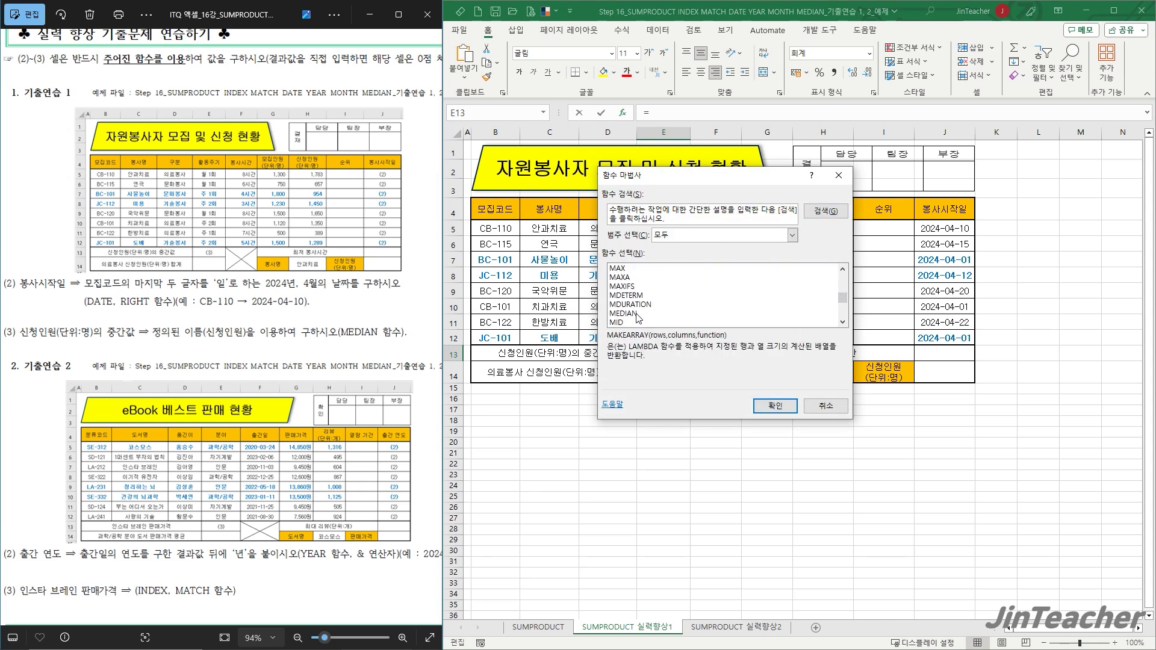
left_click(626, 313)
left_click(774, 405)
Step: Set the first MEDIAN argument to the named range 신청인원 (H5:H12) and confirm
left_click_drag(683, 381, 730, 519)
left_click_drag(842, 231, 827, 334)
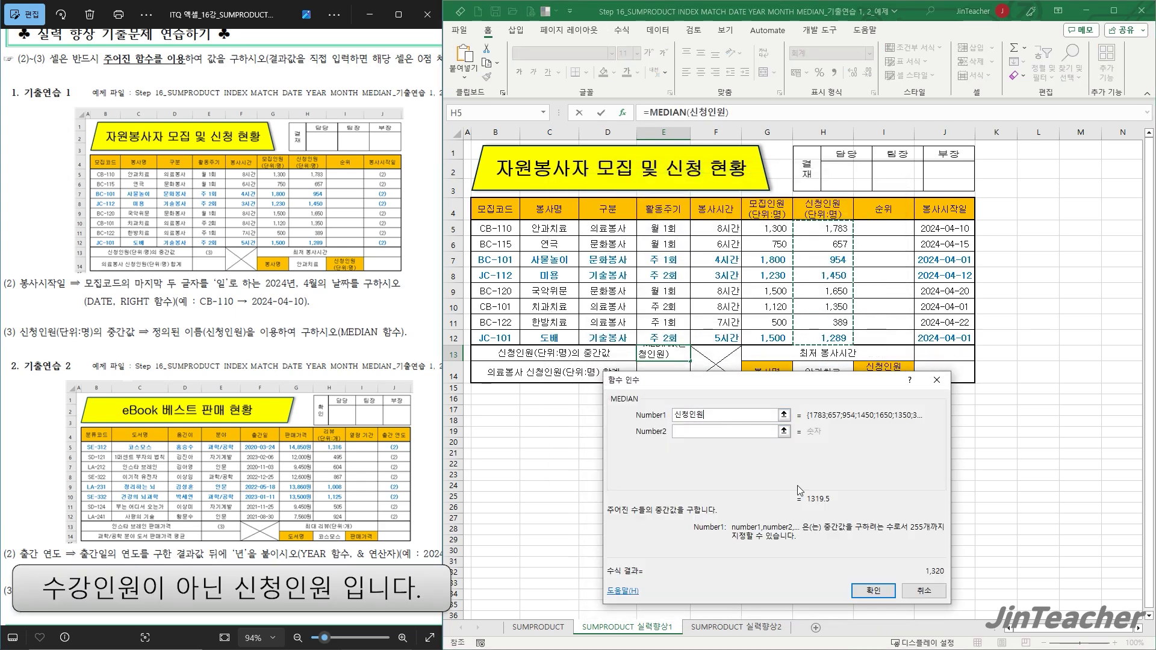
left_click(873, 591)
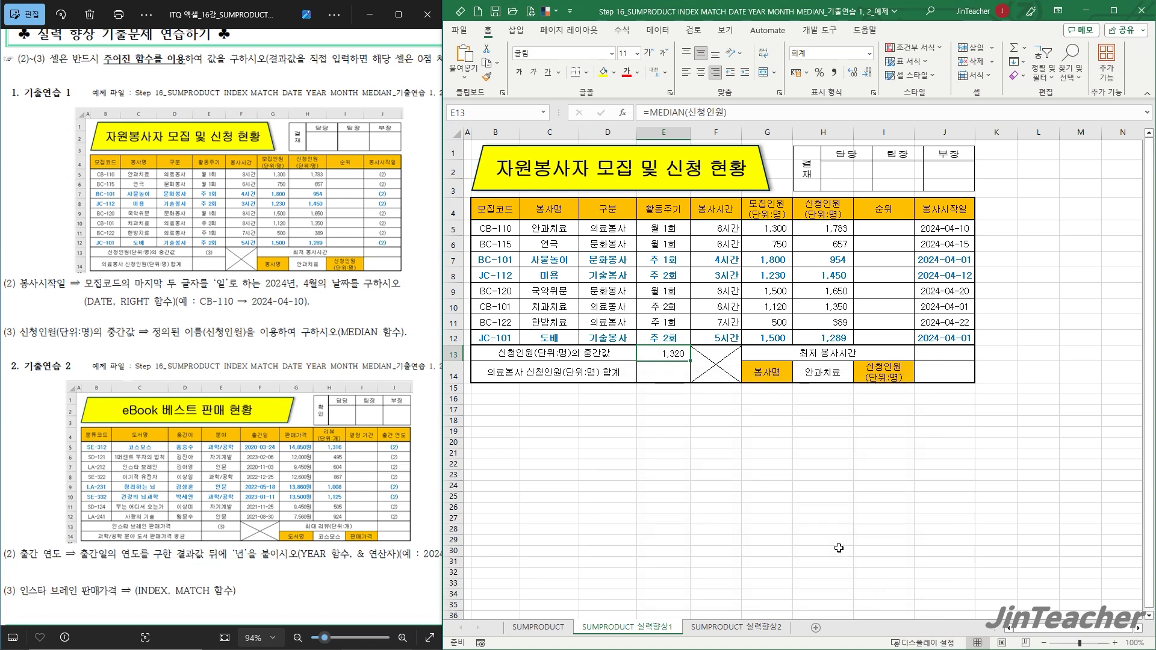
Step: Clear E13 and enter MEDIAN there again, with the named range 신청인원 (H5:H12) as its argument
key("Delete")
left_click(623, 112)
left_click_drag(688, 362, 565, 252)
left_click(580, 378)
key("m")
scroll(579, 378, "down", 3)
left_click(569, 396)
left_click(701, 488)
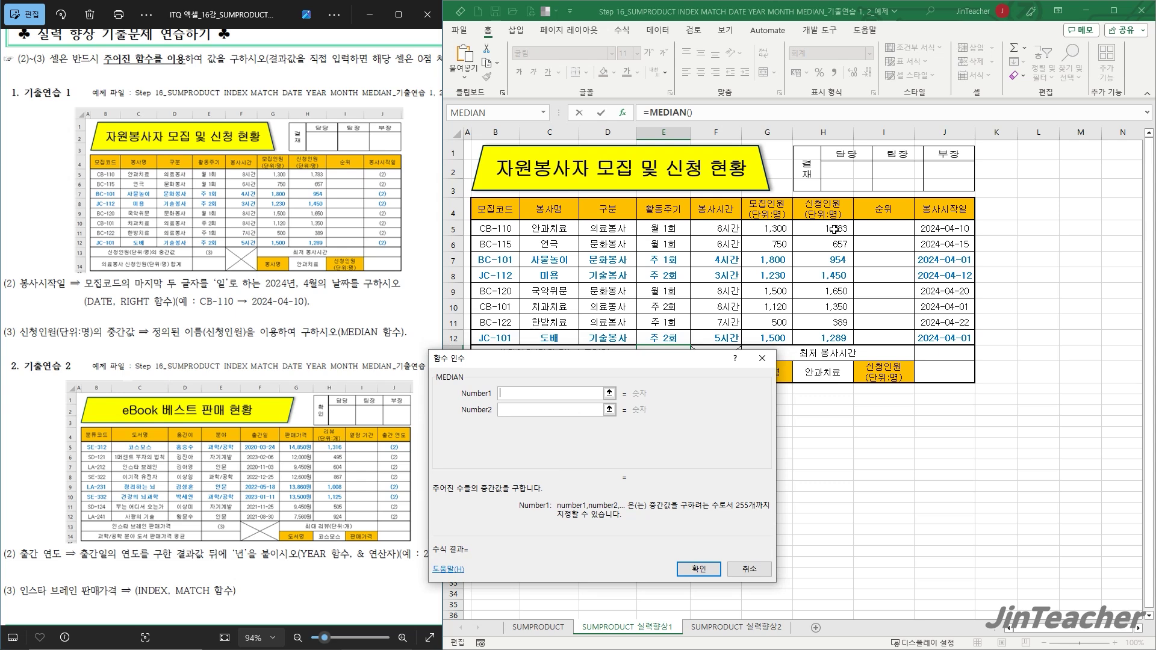
left_click_drag(832, 229, 829, 334)
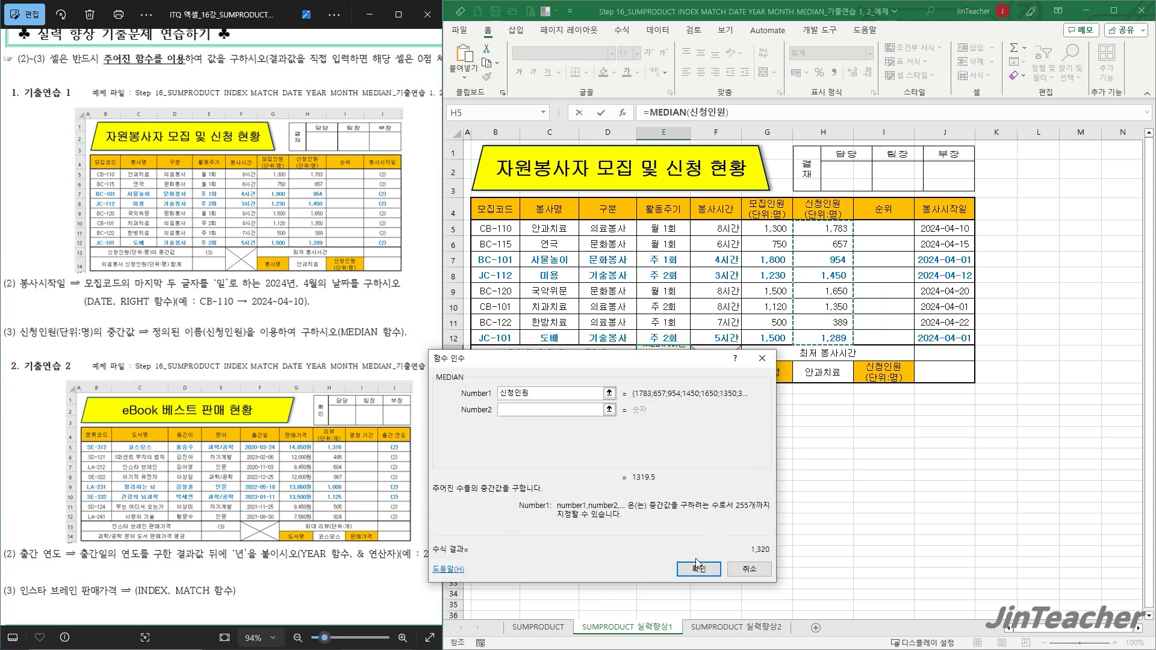
left_click(698, 569)
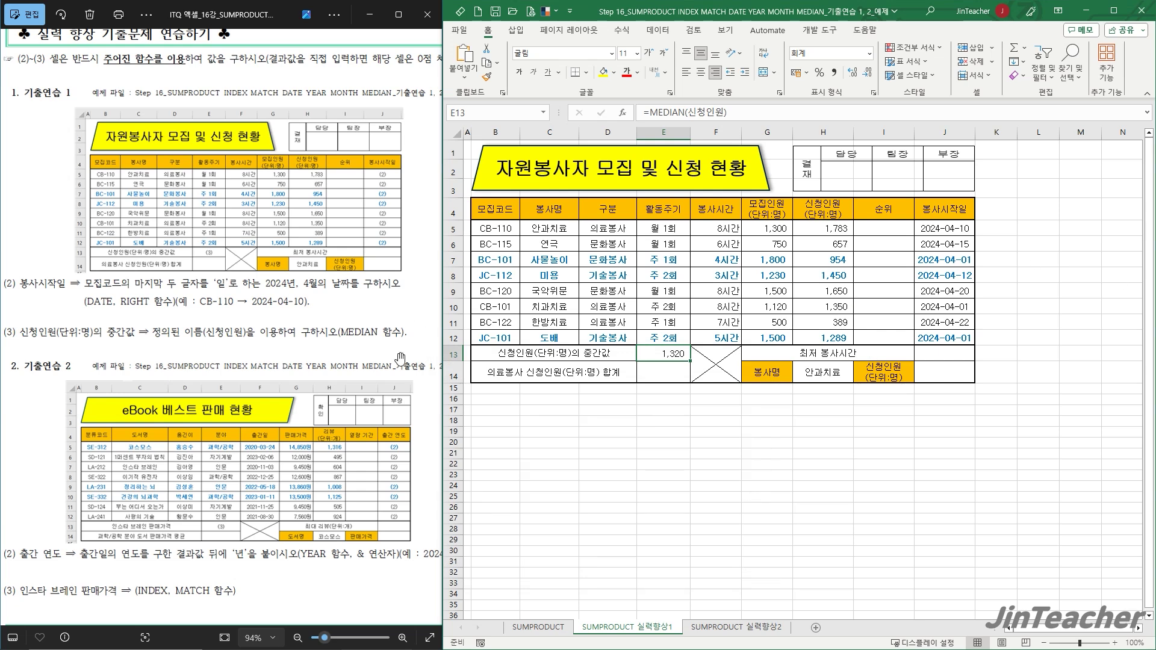
Step: Show the 기출연습 2 tasks and the answer table on the exercise page, and open the SUMPRODUCT 실력향상2 sheet
scroll(344, 306, "down", 3)
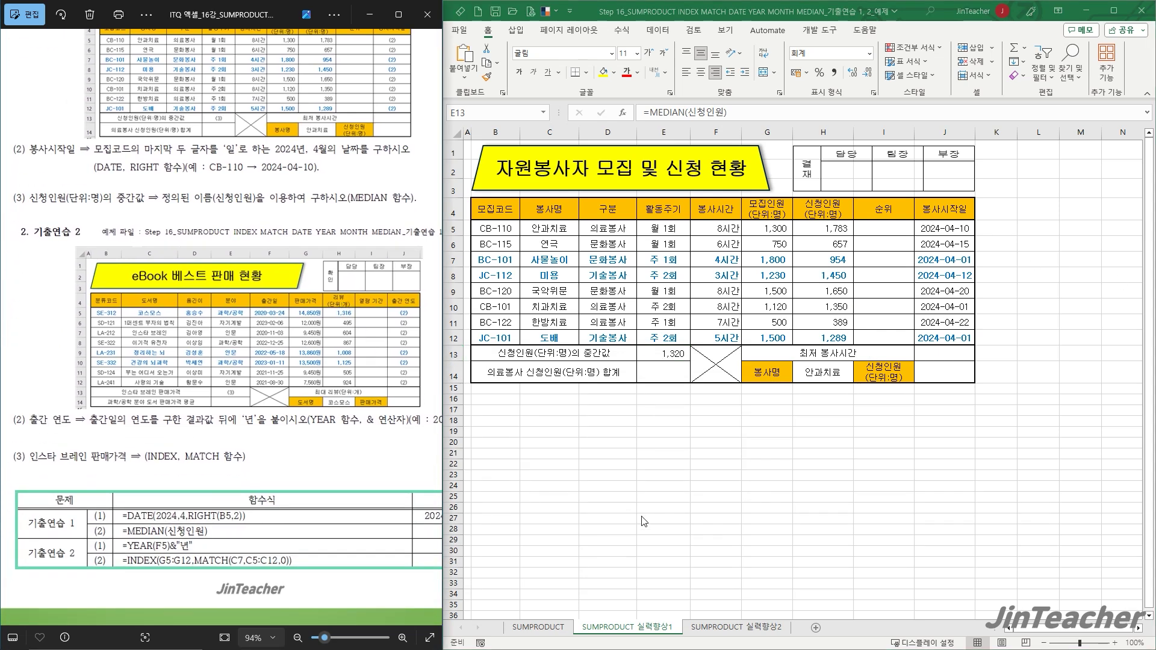
left_click(734, 626)
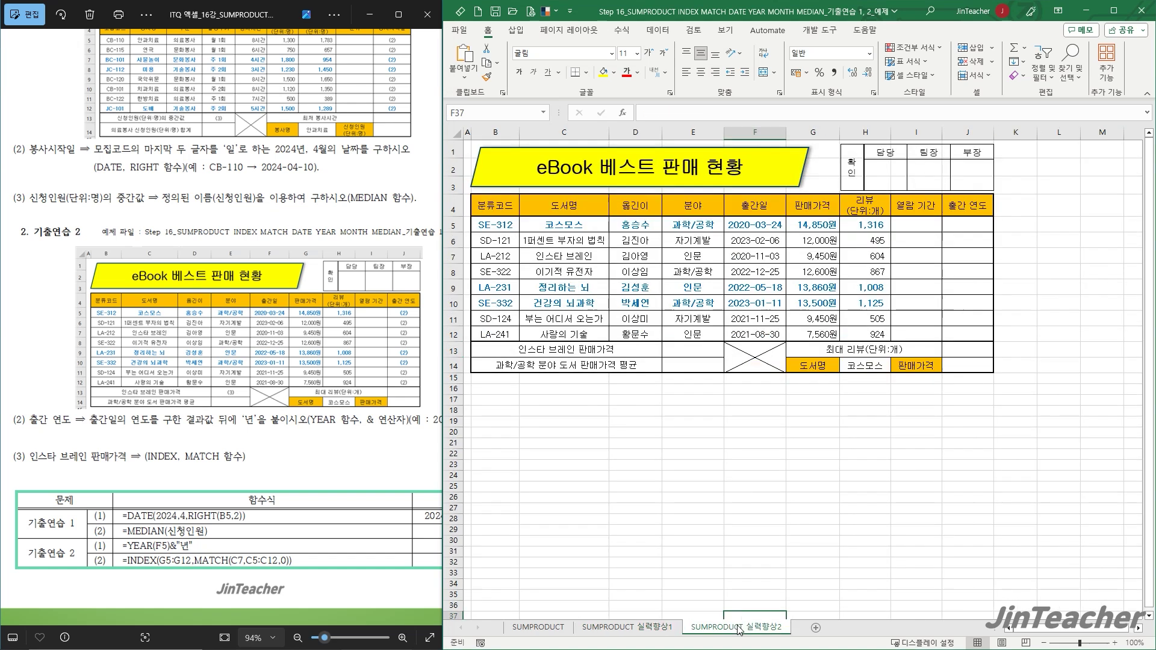
left_click(877, 405)
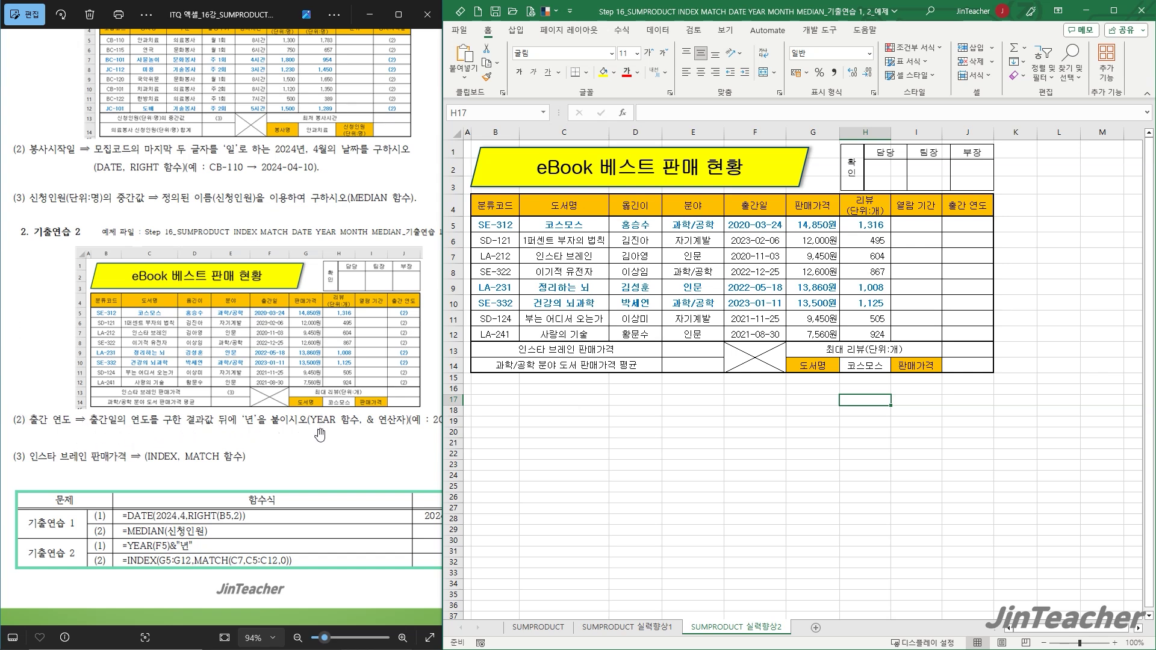
left_click_drag(379, 443, 321, 445)
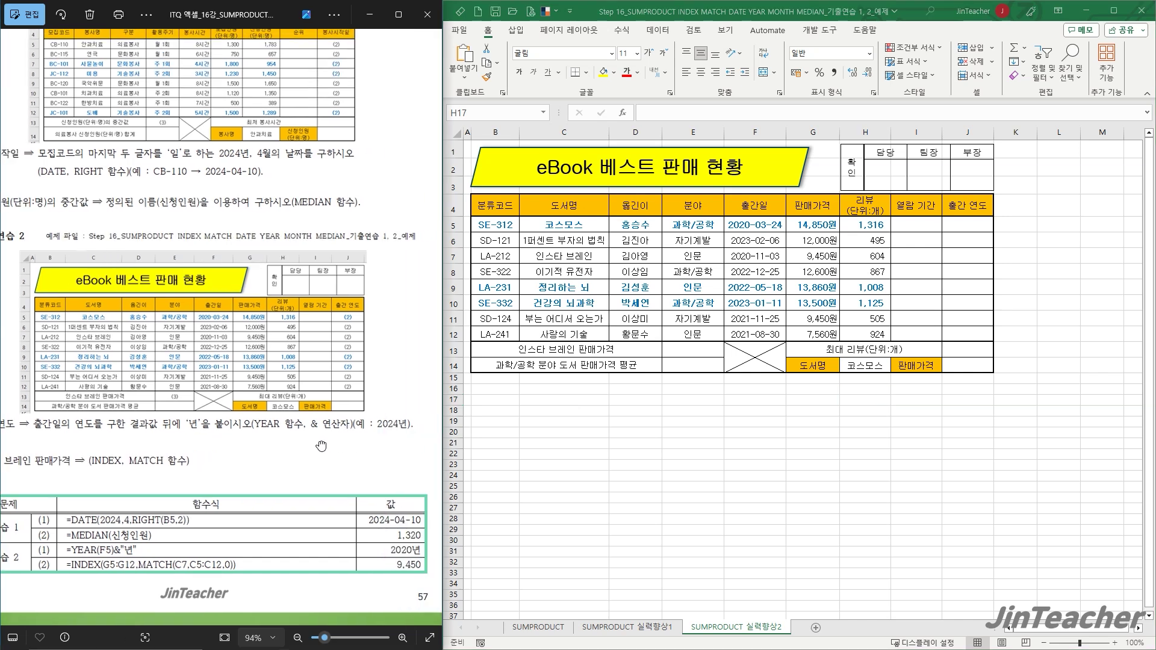
Step: Start a YEAR function in J5, the first 출간 연도 cell of the eBook table, choosing it from the function list
left_click(973, 224)
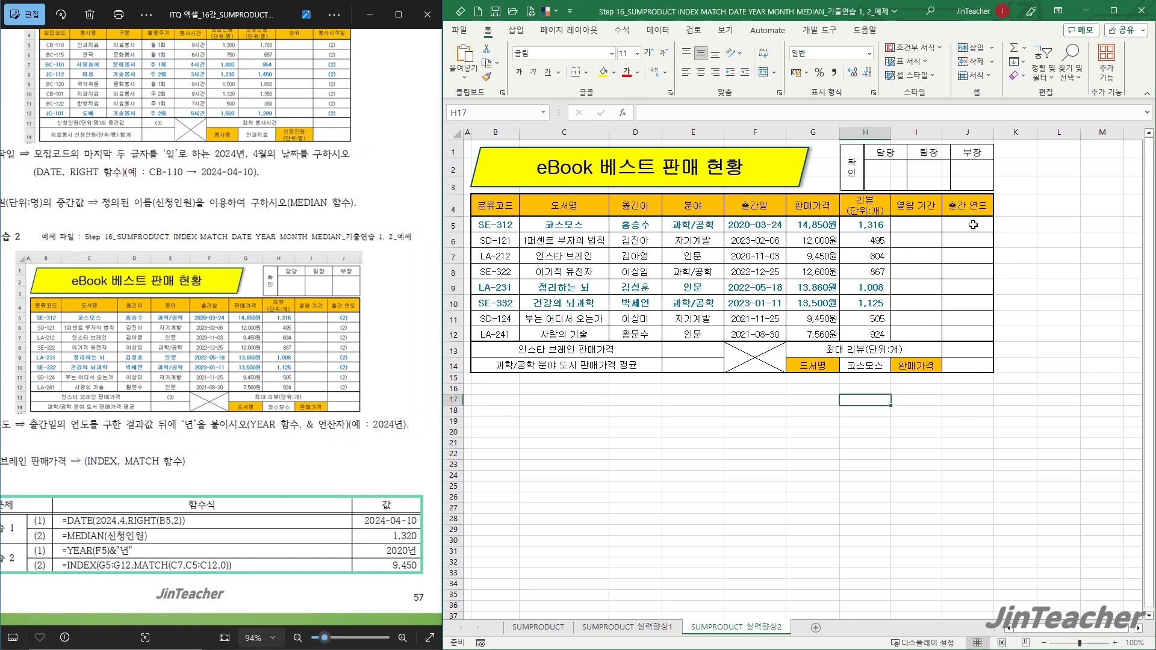
left_click(973, 224)
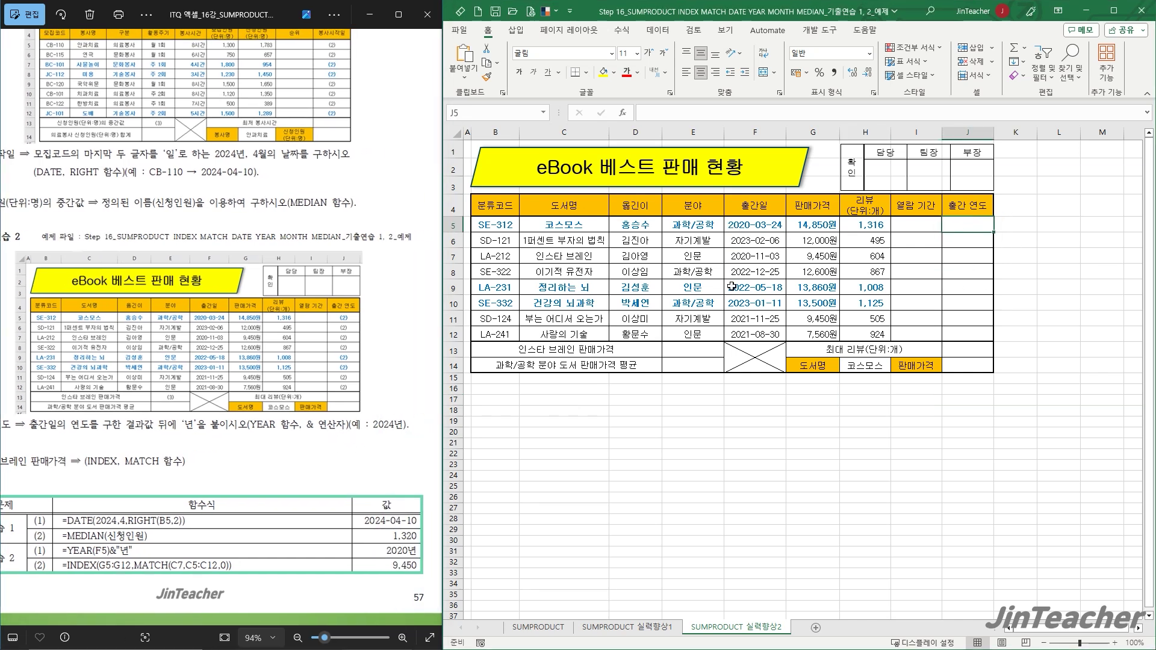
left_click(622, 113)
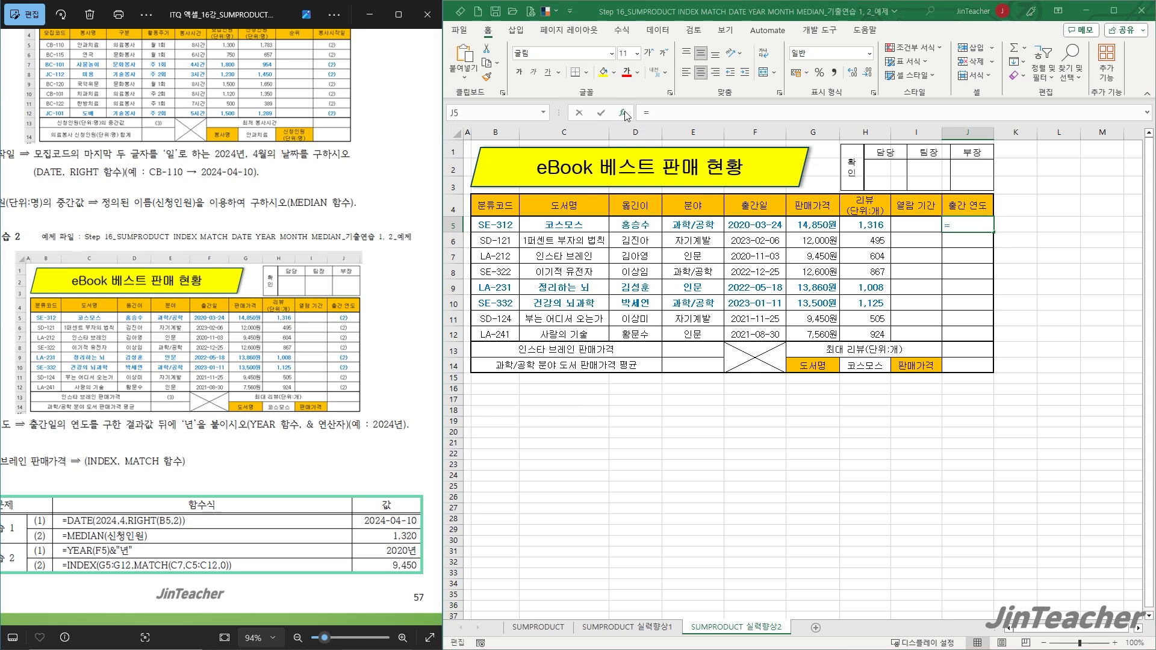
left_click_drag(590, 355, 586, 278)
left_click(584, 399)
key("y")
scroll(582, 399, "down", 1)
left_click(656, 499)
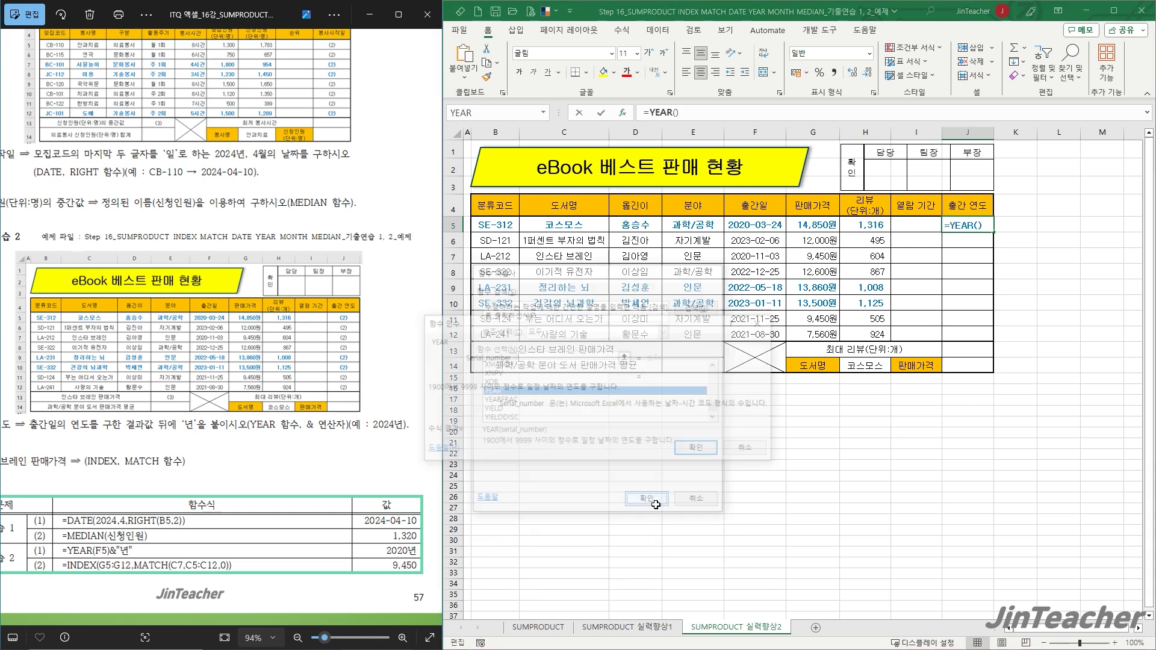
Step: Set the YEAR argument in J5 to F5, confirm, and append &"년" to the formula
left_click(756, 223)
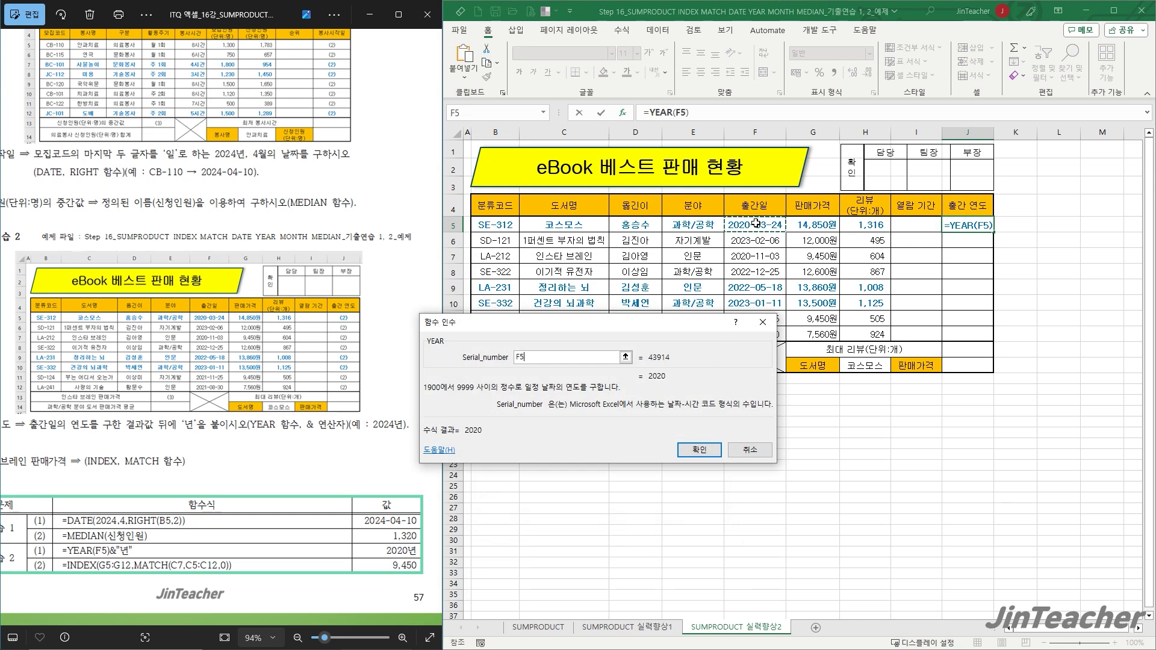
left_click(699, 450)
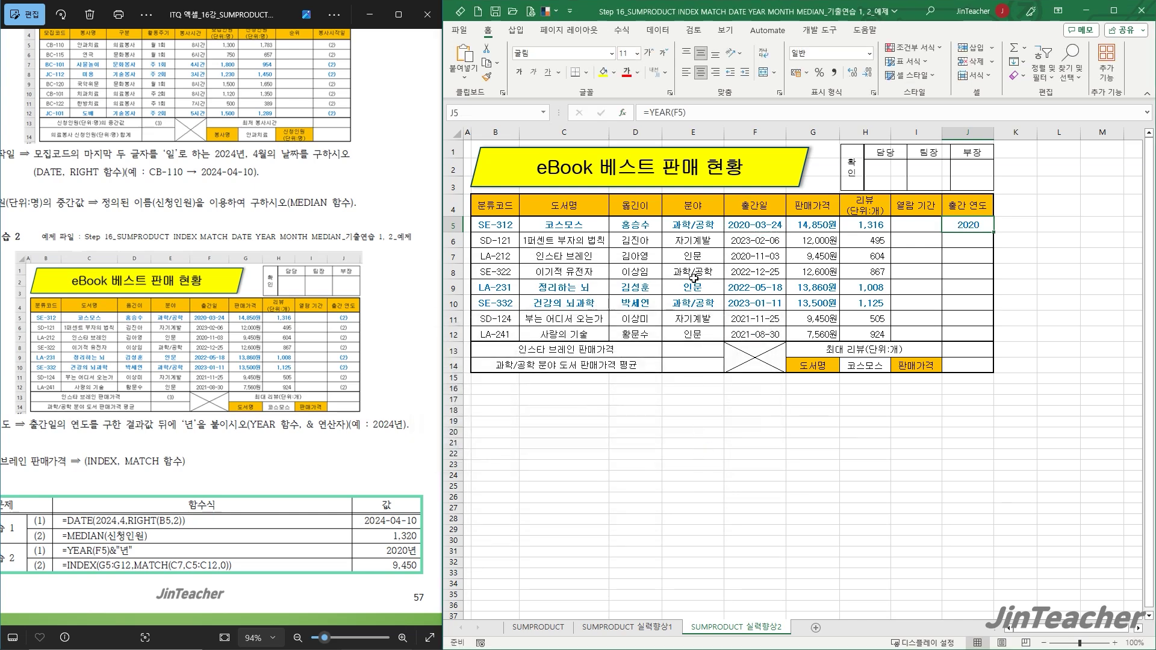
left_click(738, 118)
type("&\"년\"")
key("Return")
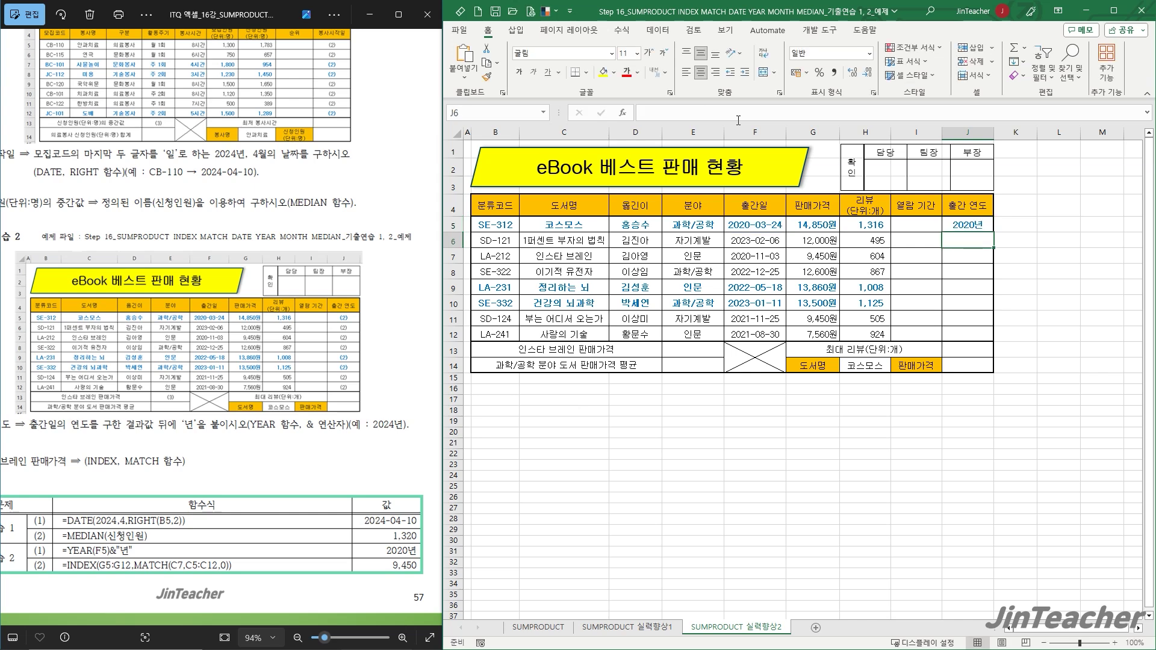
Step: Fill the J5 formula down the 출간 연도 column to J12 without copying the formatting
left_click(988, 226)
left_click_drag(993, 233, 993, 341)
left_click(1002, 350)
left_click(1048, 392)
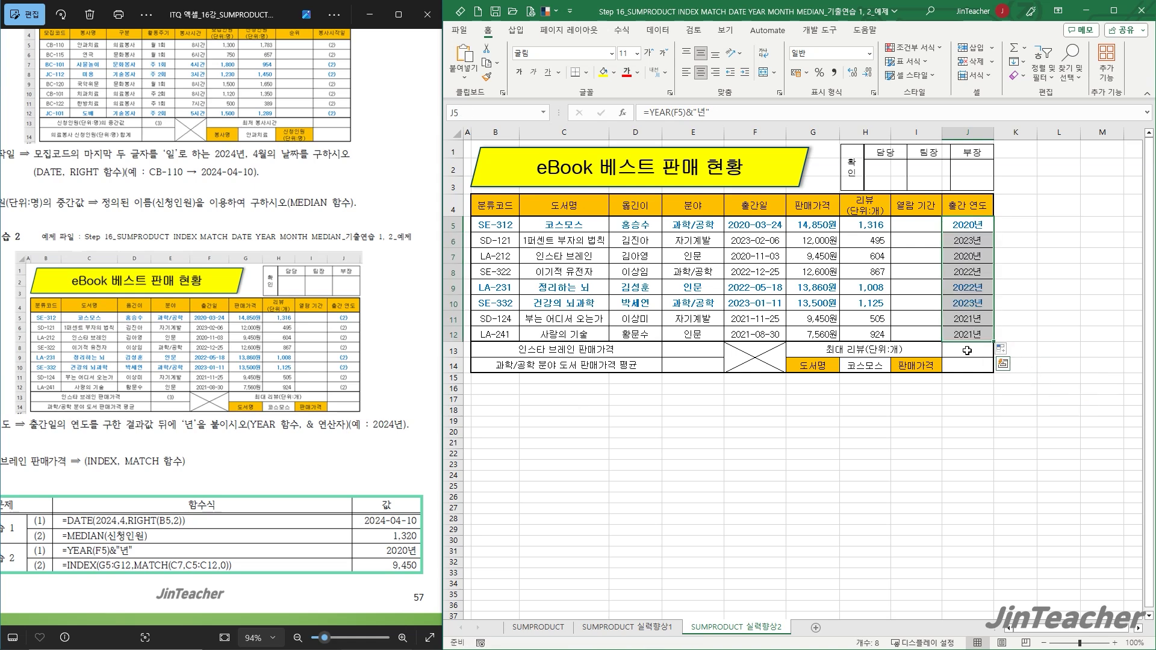
left_click(578, 434)
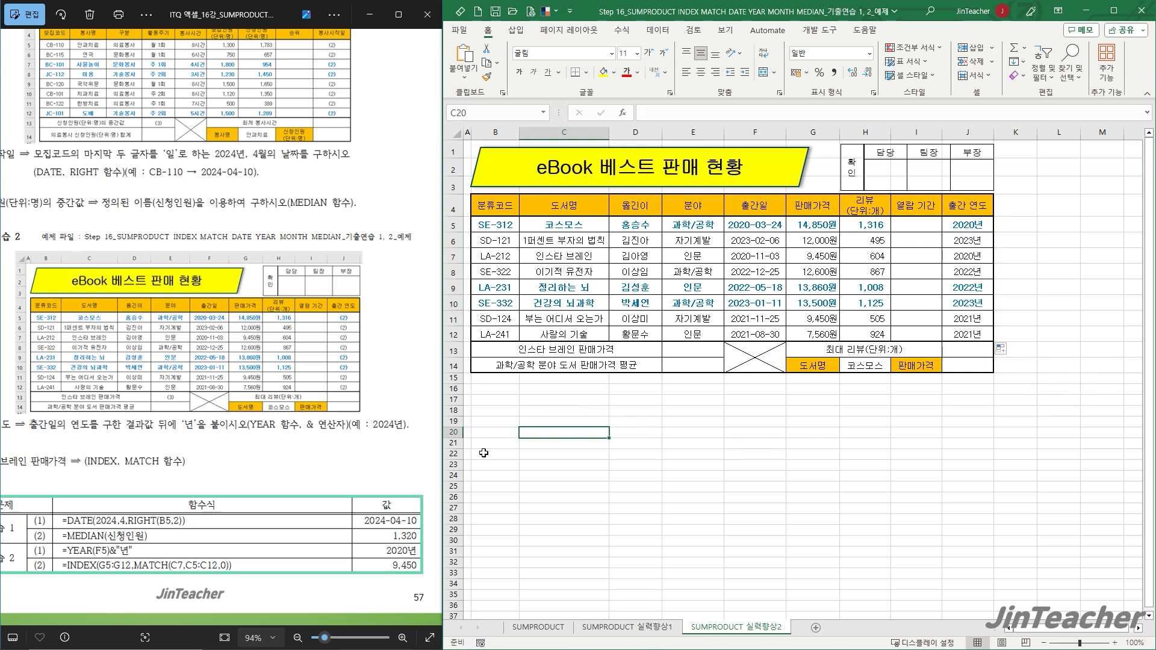
Step: Bring task (3) into view on the exercise page and examine the 인스타 브레인 row's 도서명 and 판매가격 cells
left_click_drag(261, 468, 335, 462)
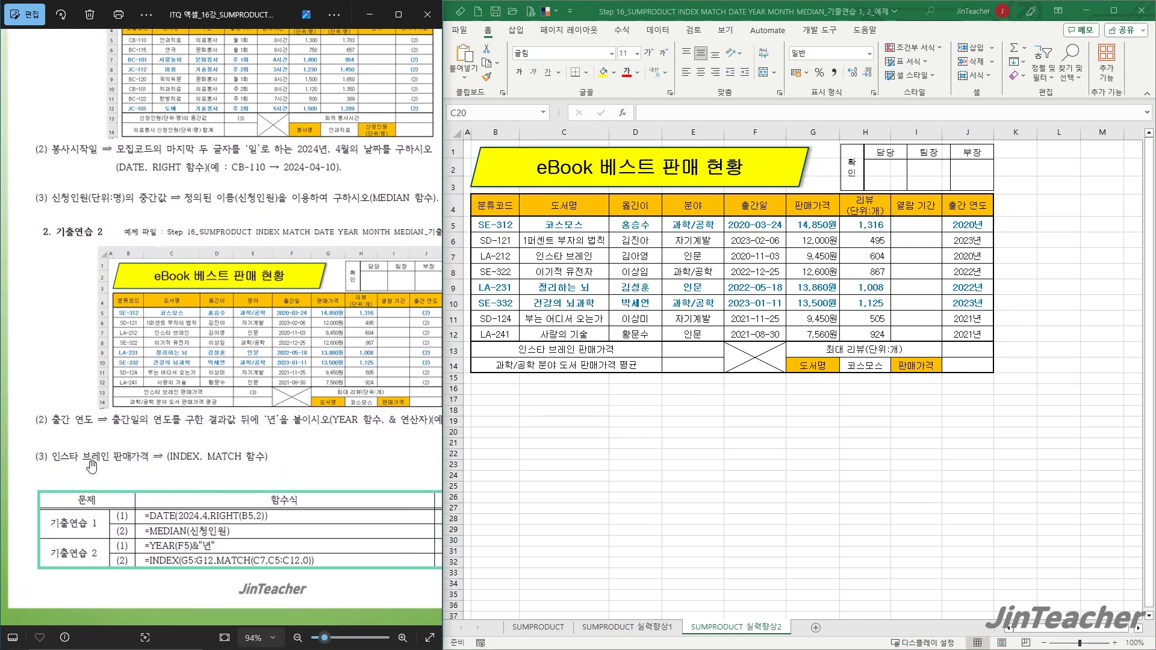
left_click(693, 340)
left_click(583, 254)
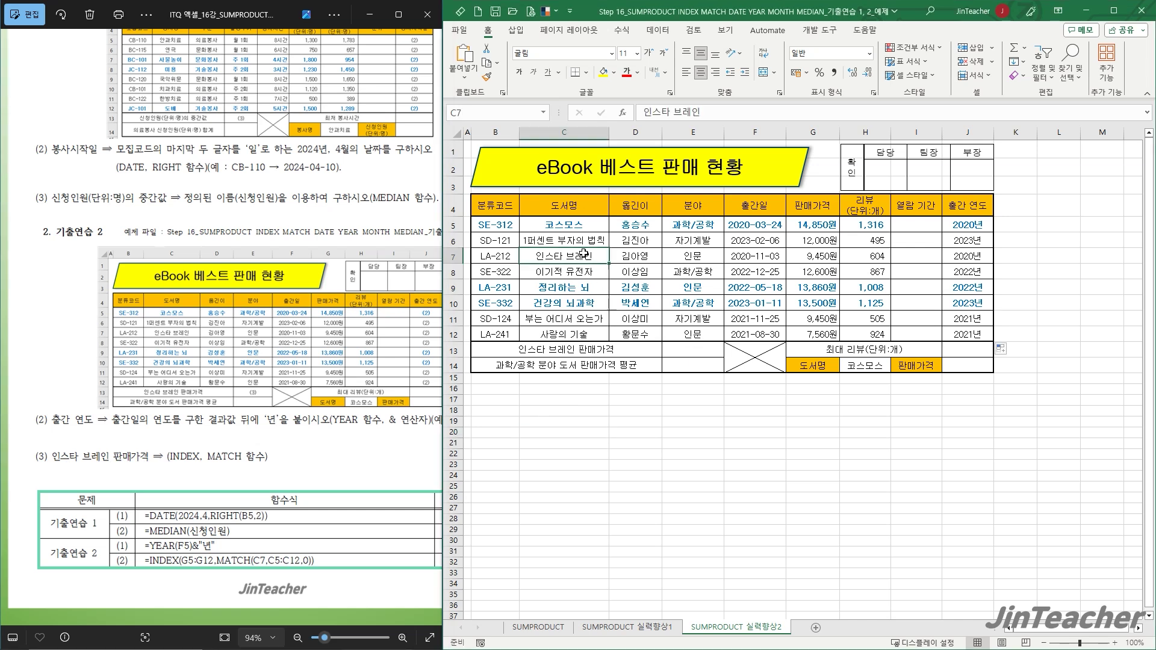
left_click(804, 259)
left_click_drag(587, 265, 665, 258)
left_click(814, 256)
Step: Start a MATCH function in E13, the 인스타 브레인 판매가격 cell, choosing it from the recently used functions
left_click(704, 351)
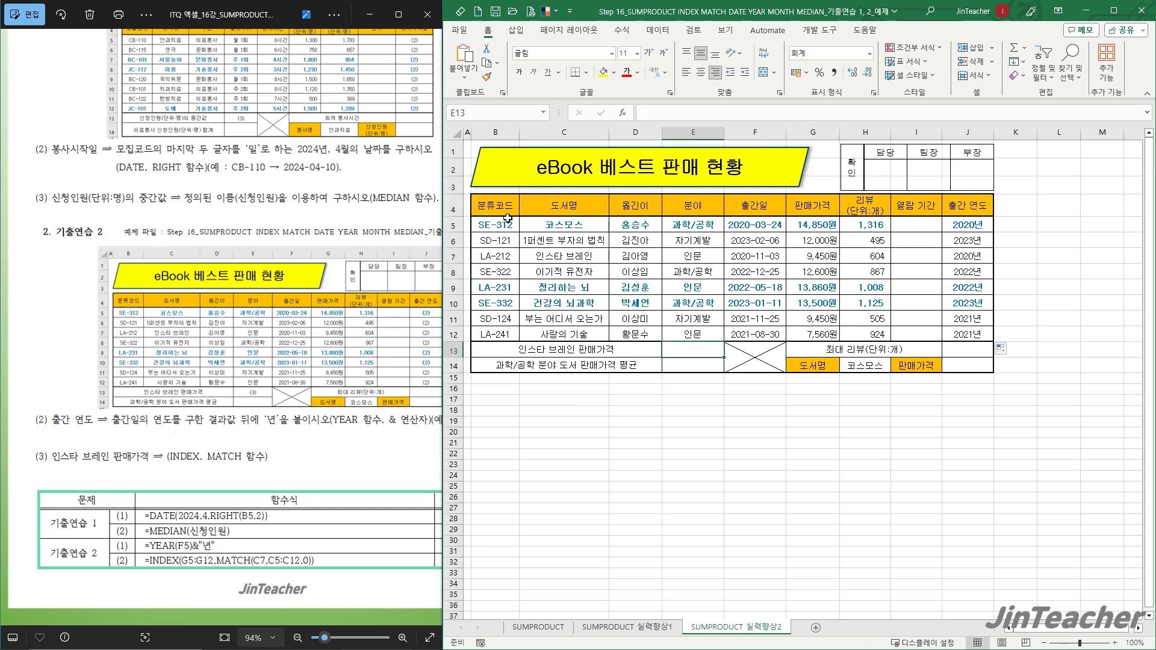
left_click(623, 112)
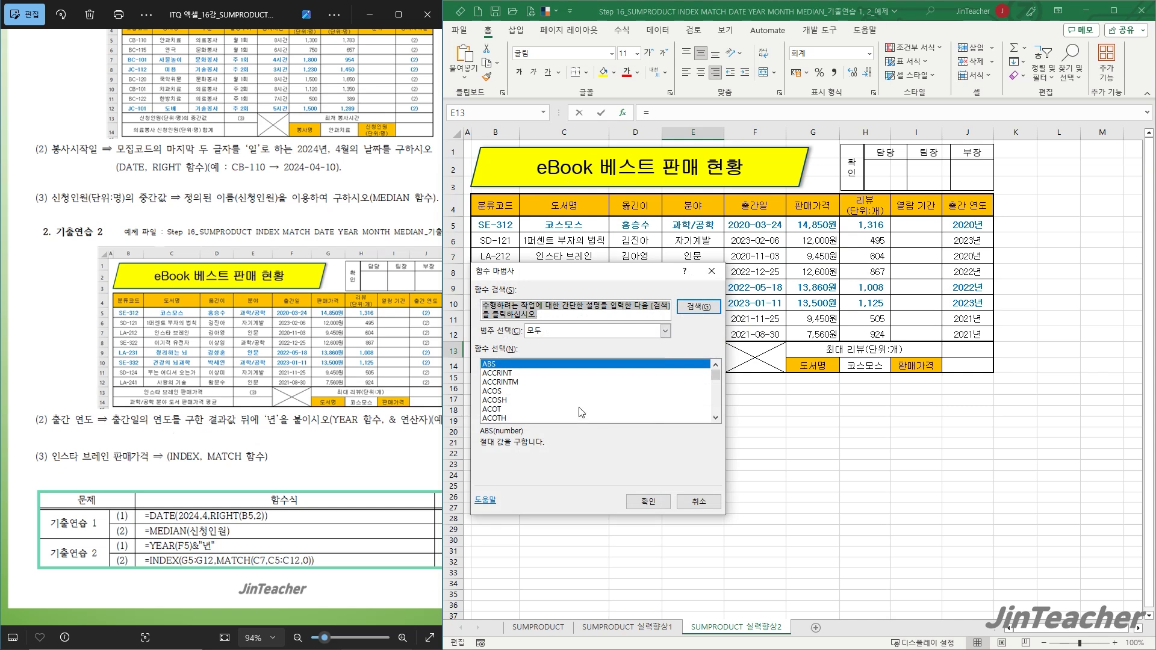
left_click(583, 330)
left_click(545, 344)
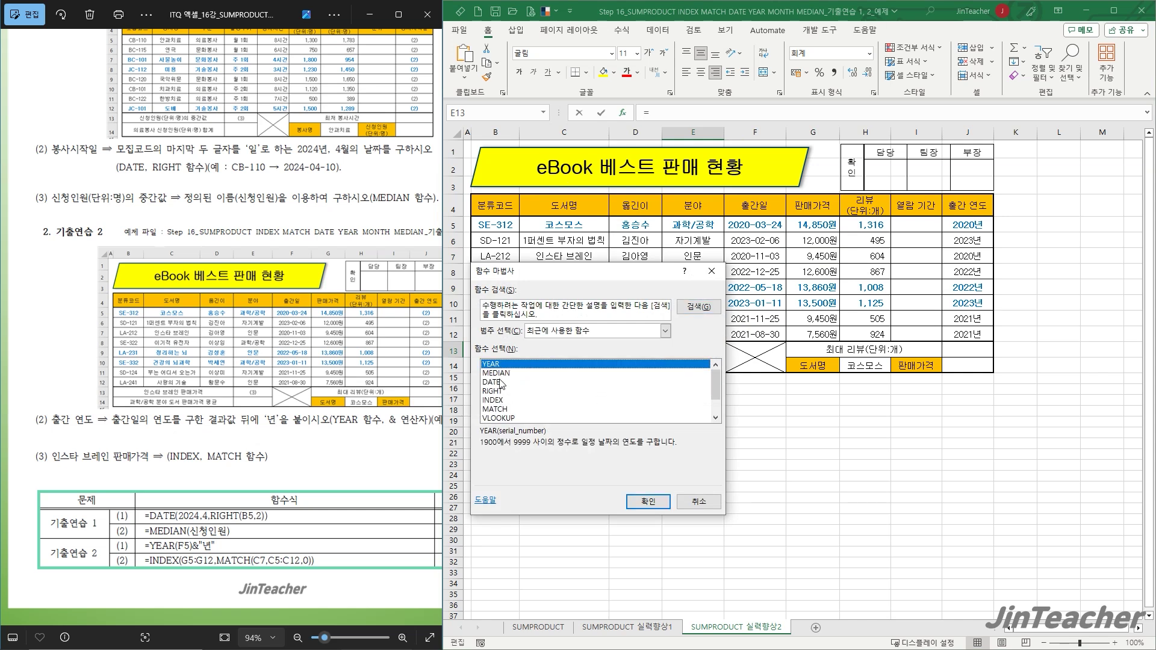
left_click(503, 410)
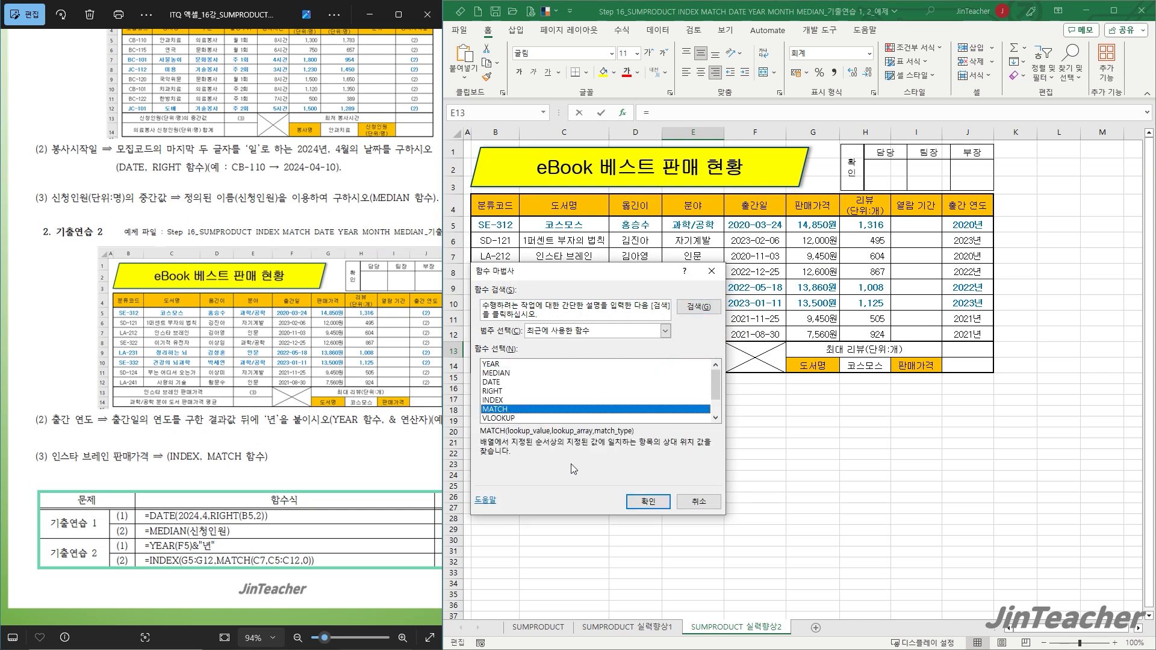
left_click(648, 501)
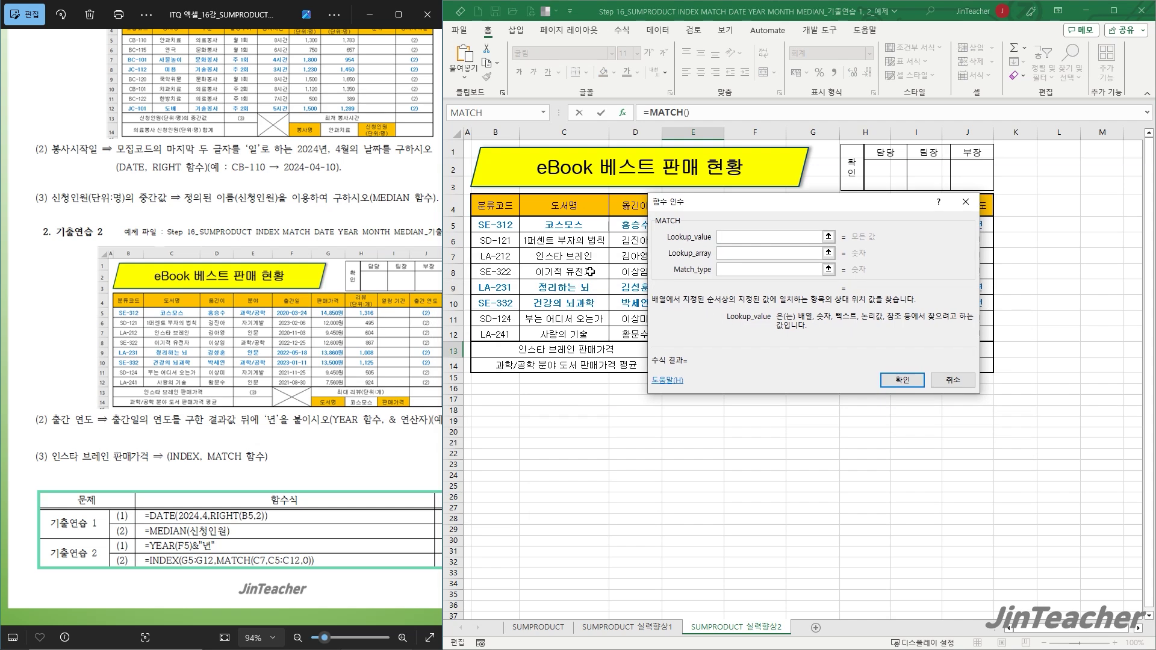
Step: Set the MATCH arguments to lookup value C7, lookup array C5:C12 and match type 0, and confirm
left_click(588, 256)
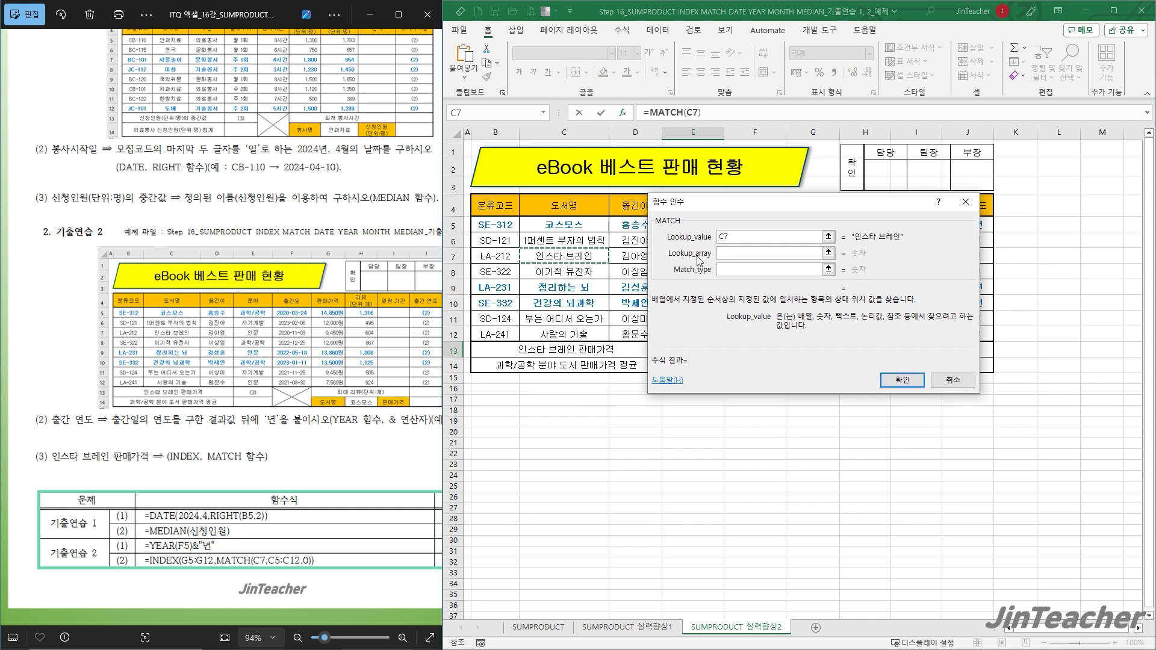
left_click(720, 255)
left_click_drag(577, 230, 575, 332)
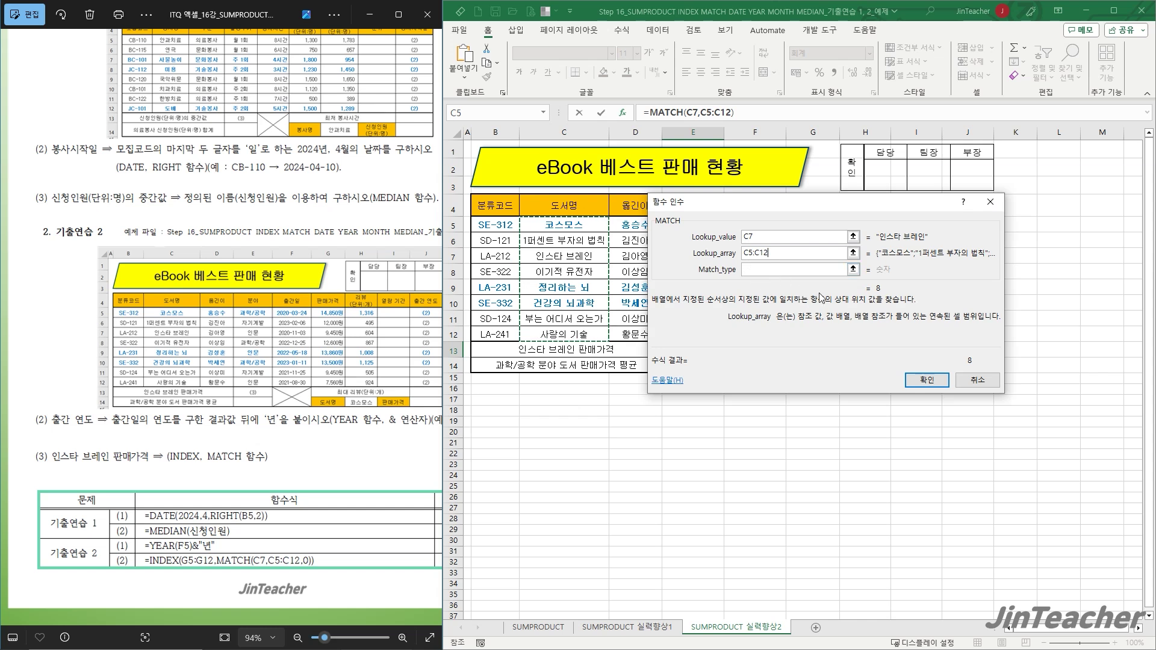
left_click(812, 271)
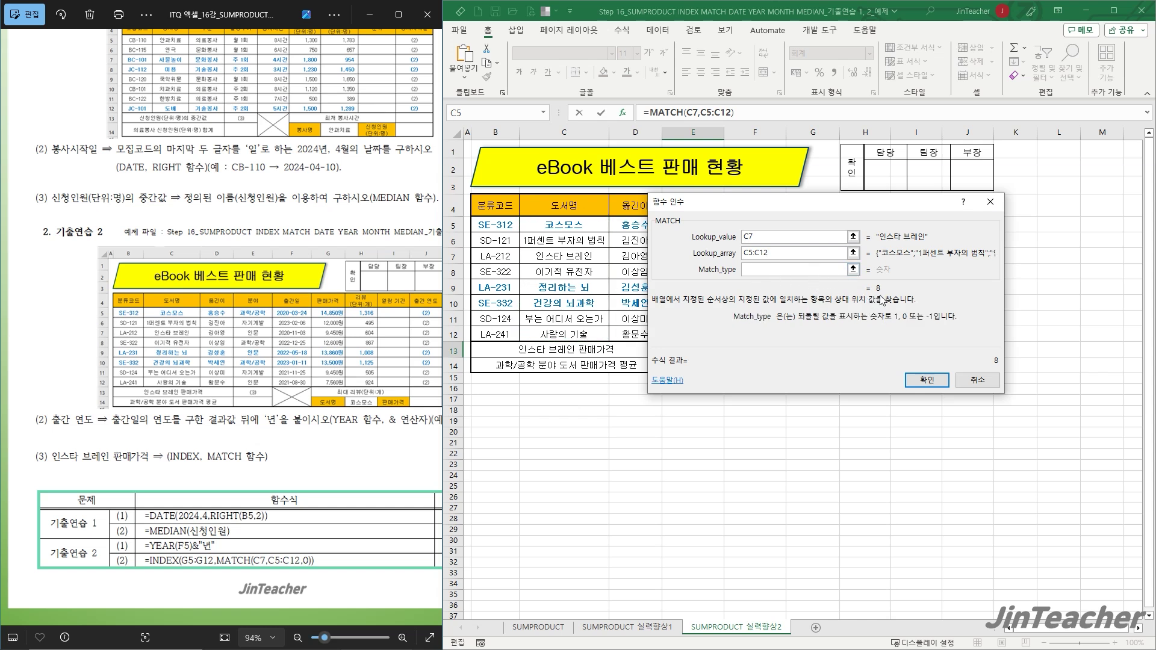
type("0")
left_click(917, 374)
Step: Cut the MATCH expression out of E13's formula after the equals sign and start INDEX there with the array,row_num,column_num arguments
left_click_drag(650, 113, 735, 113)
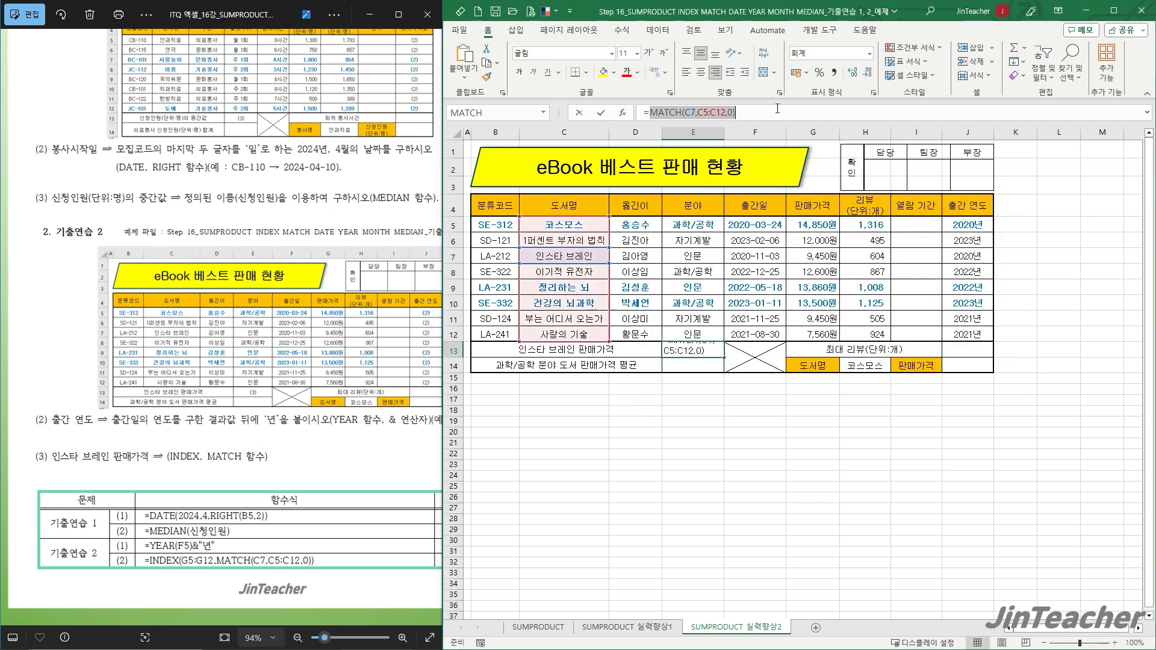
left_click(487, 48)
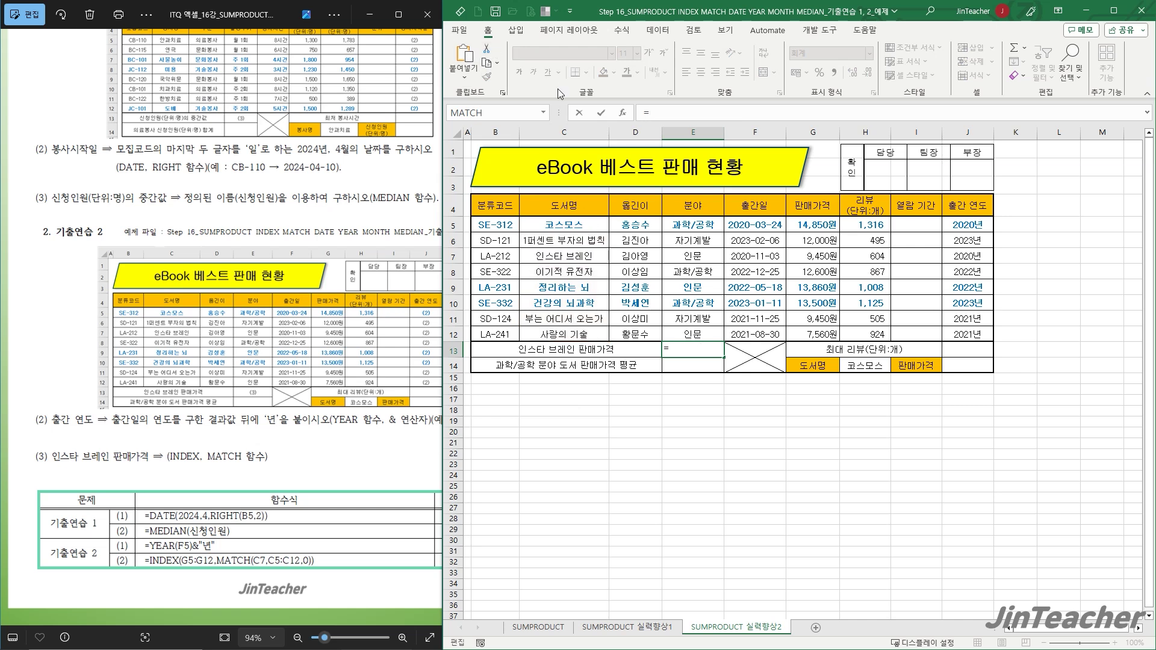
left_click(622, 113)
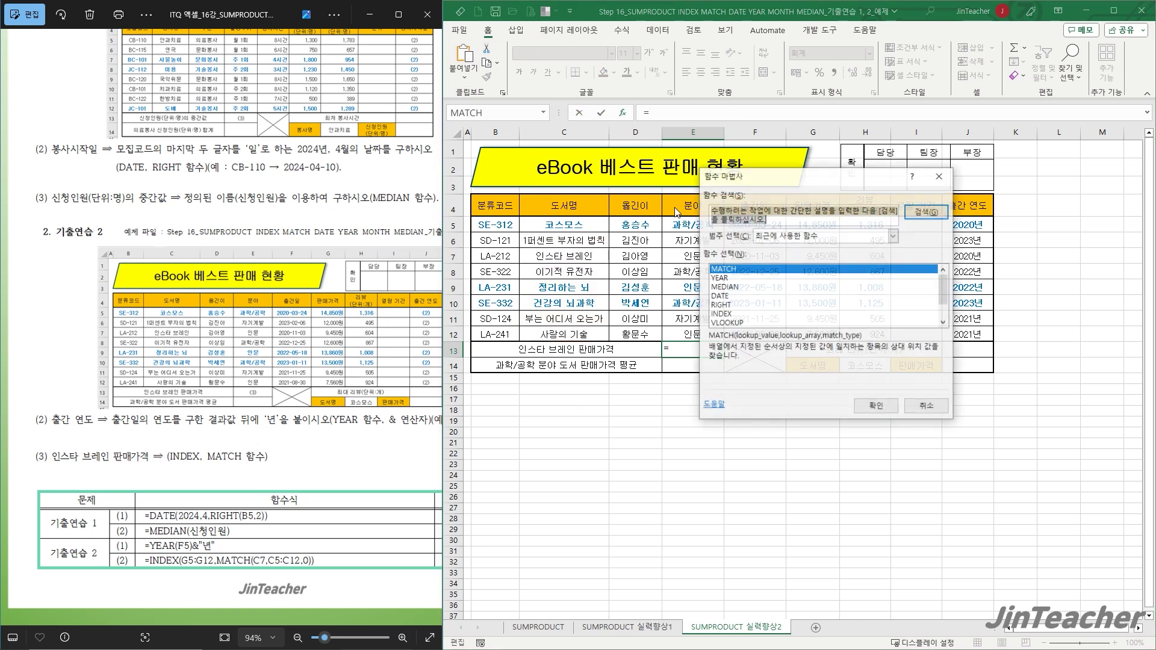
left_click(723, 314)
left_click(875, 407)
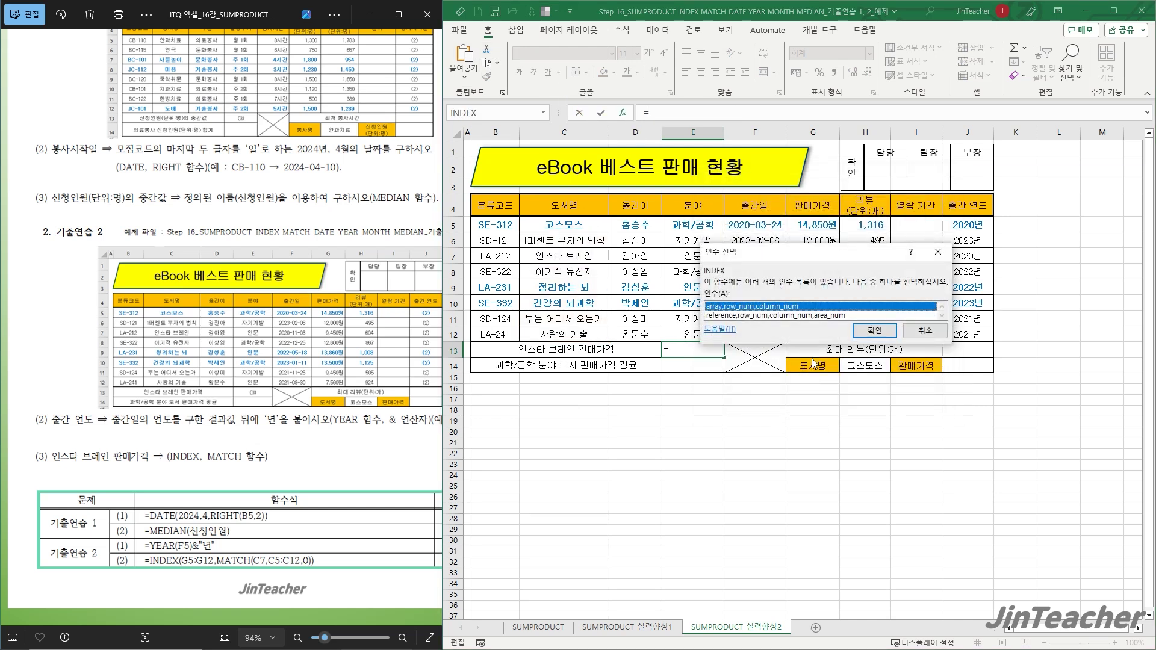
left_click(875, 330)
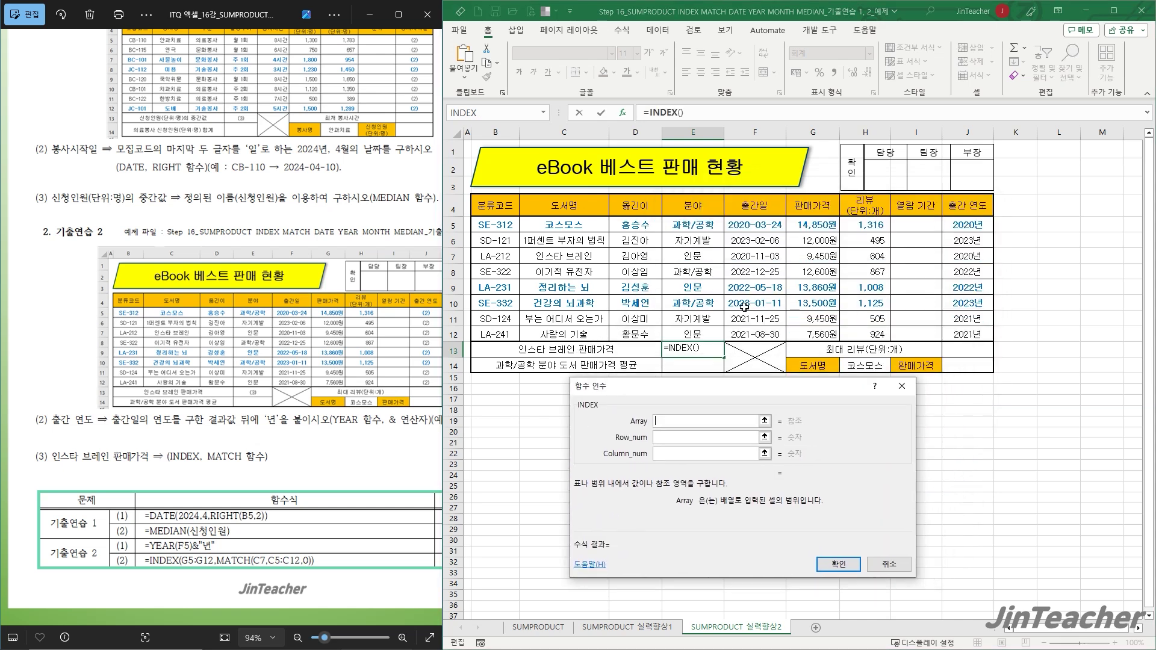
Step: Set the INDEX array to G5:G12, paste the cut MATCH(C7,C5:C12,0) as Row_num, and confirm
left_click_drag(816, 224, 813, 338)
right_click(677, 440)
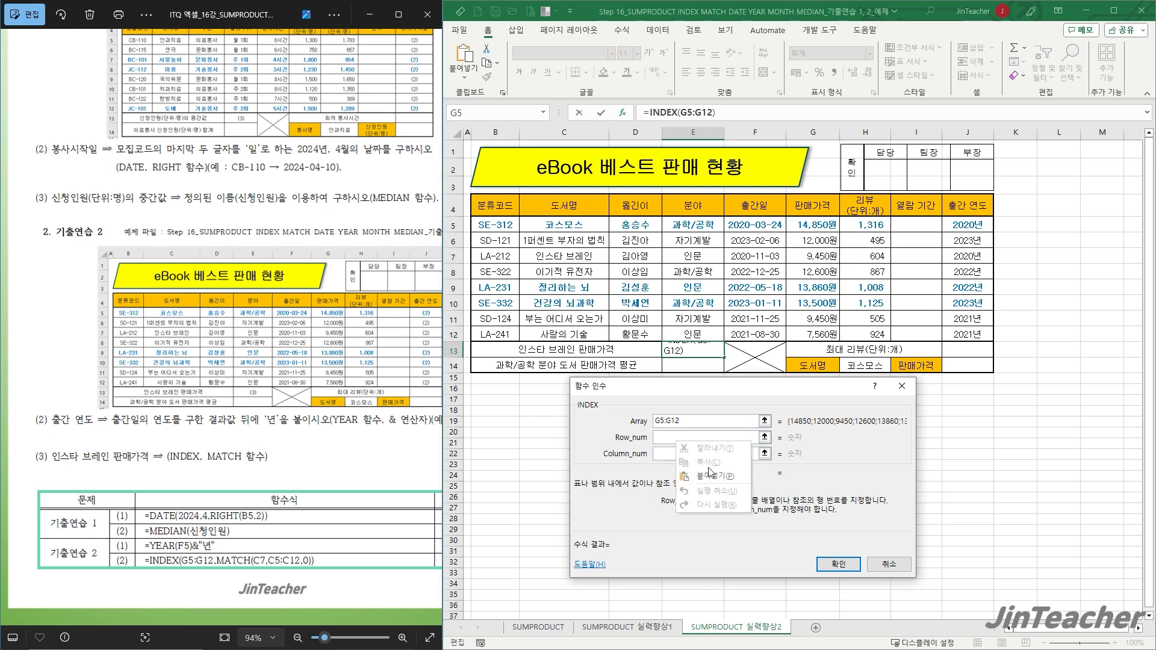
left_click(712, 475)
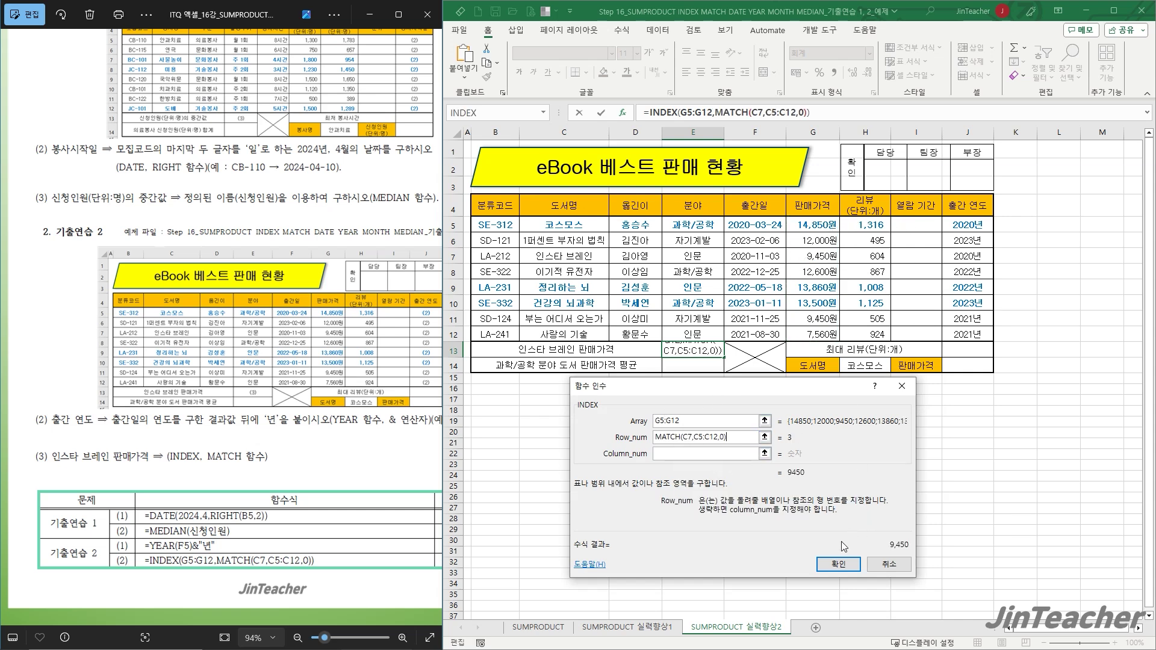
left_click(842, 562)
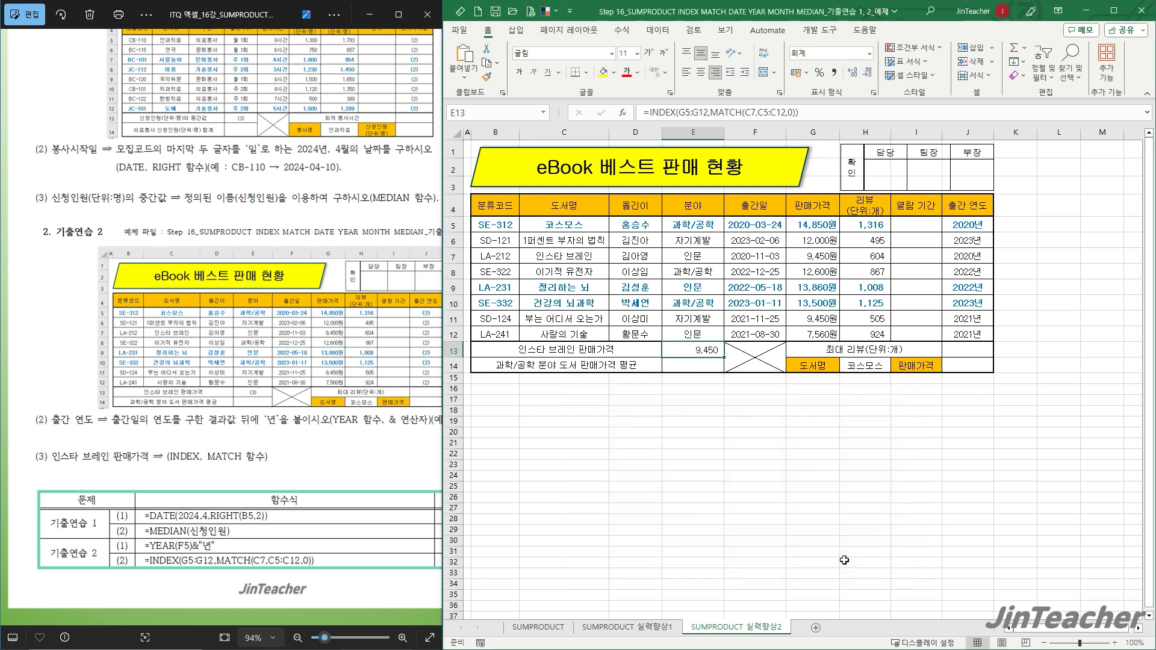